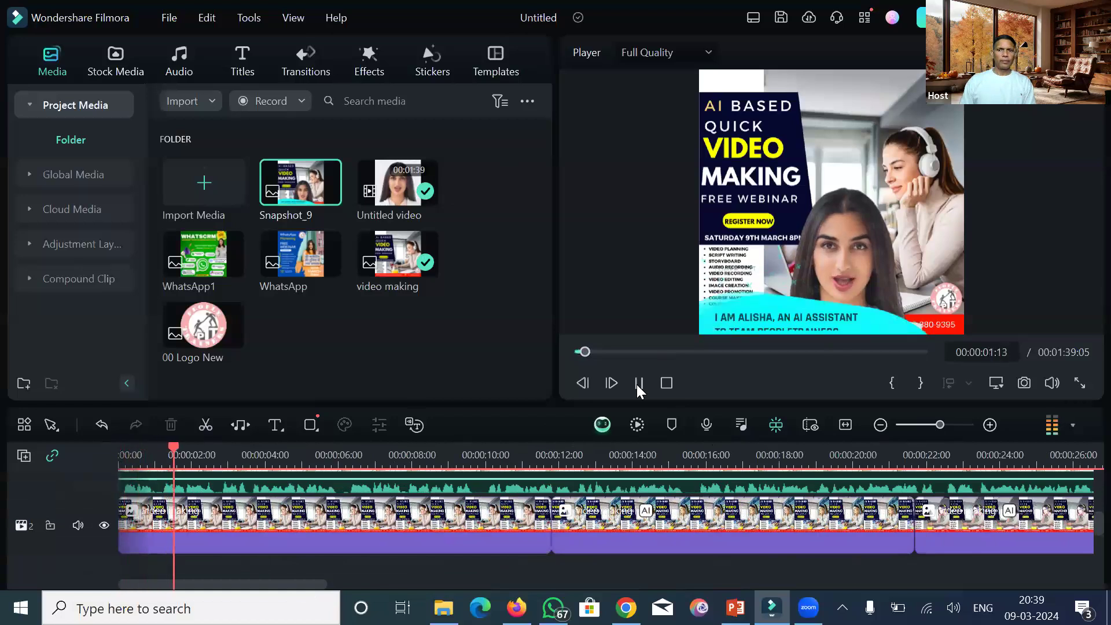
Step: Pause the preview playback and delete all clips from the timeline
click(637, 384)
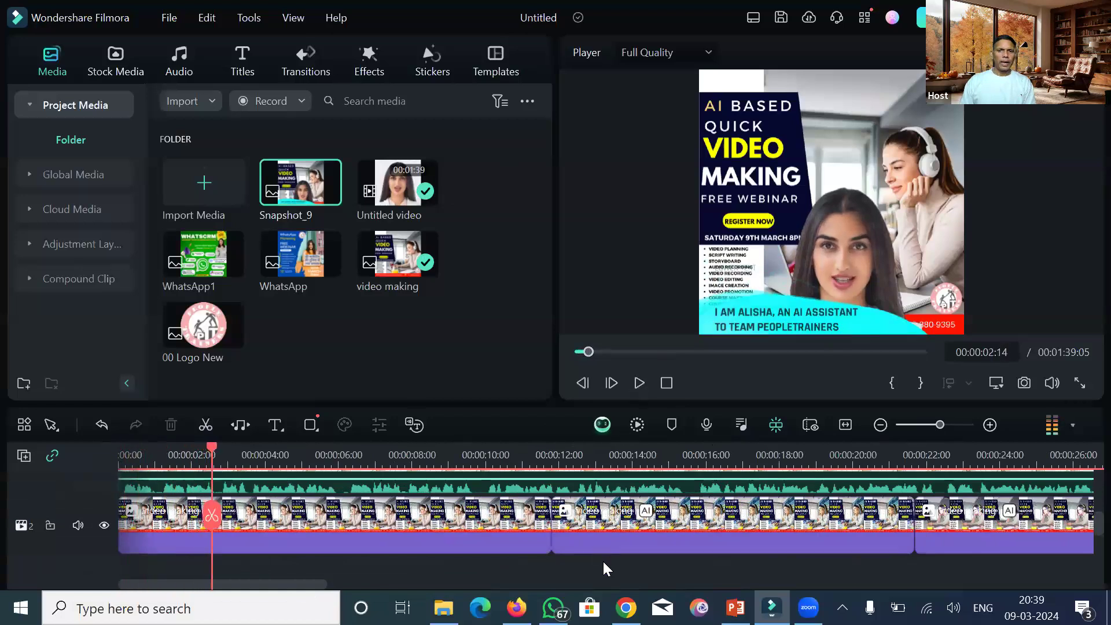
key(ctrl+a)
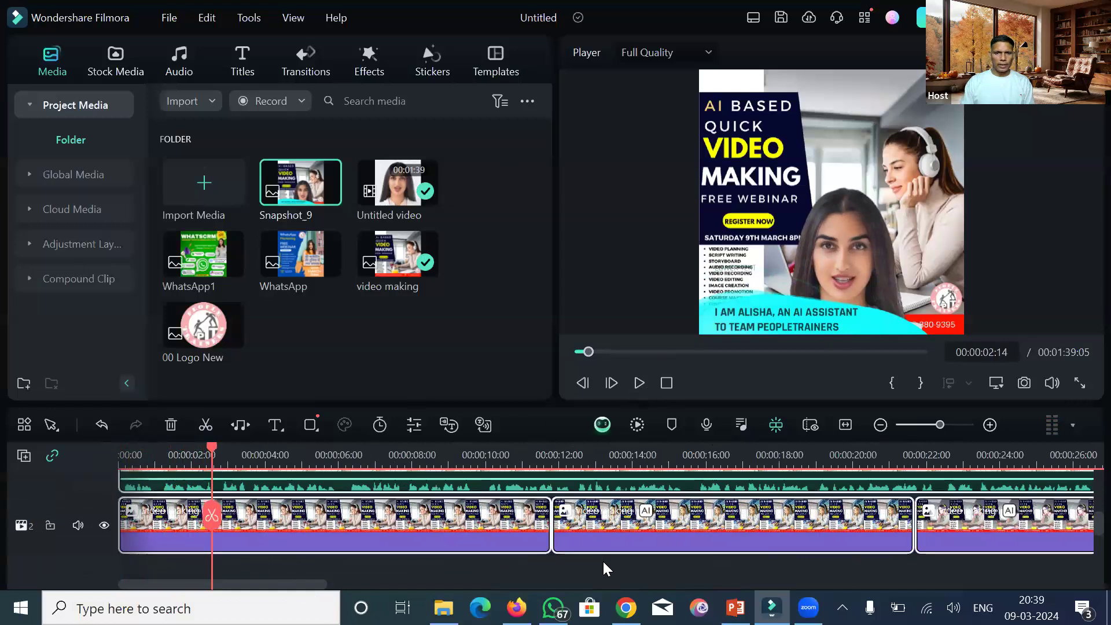
key(Delete)
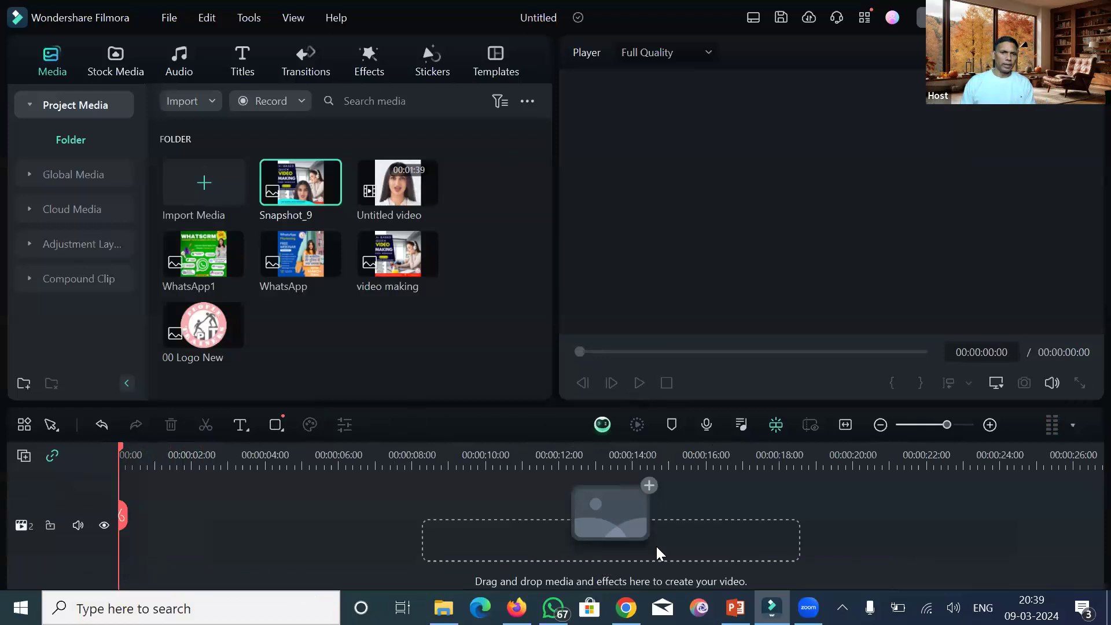
Step: Place the Untitled video clip at the start of the timeline and move it up to video track 3
drag(403, 186, 87, 520)
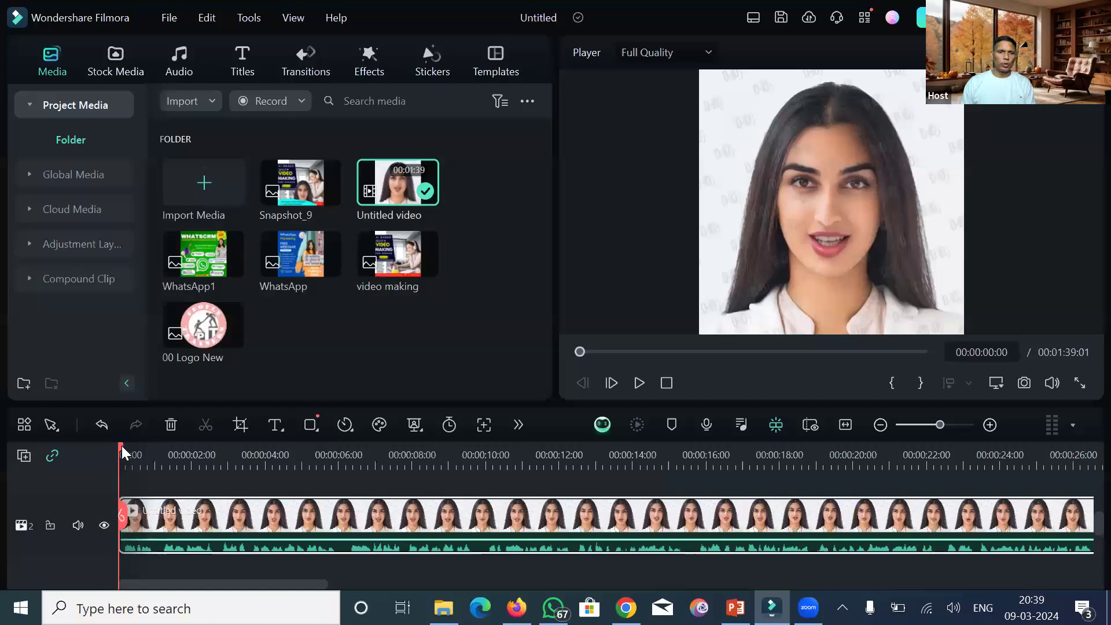
drag(140, 451, 330, 470)
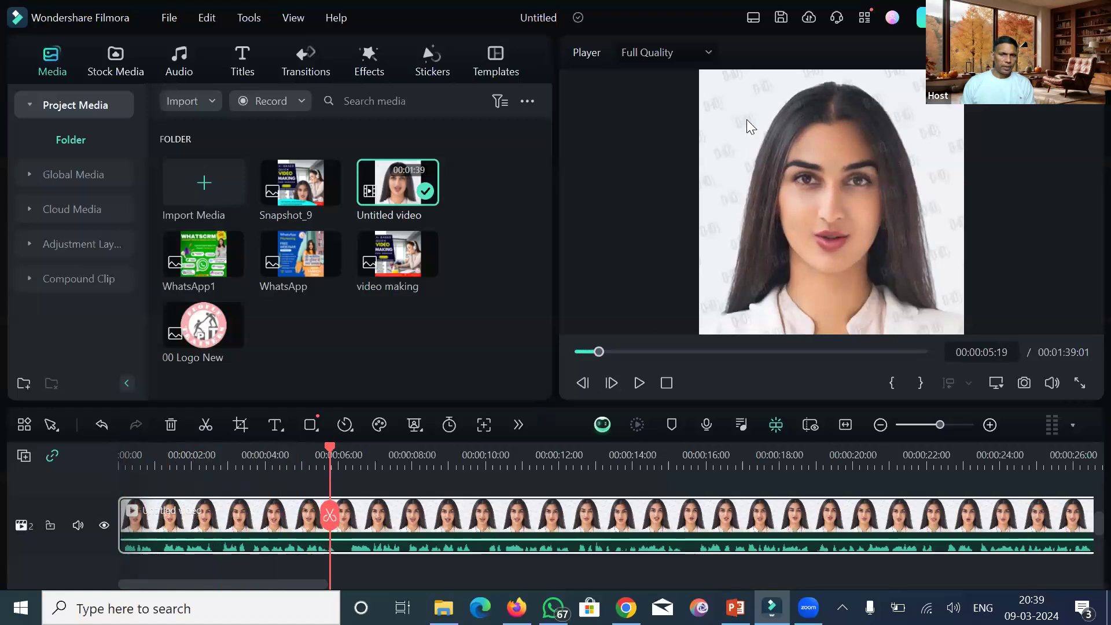
drag(608, 525, 583, 507)
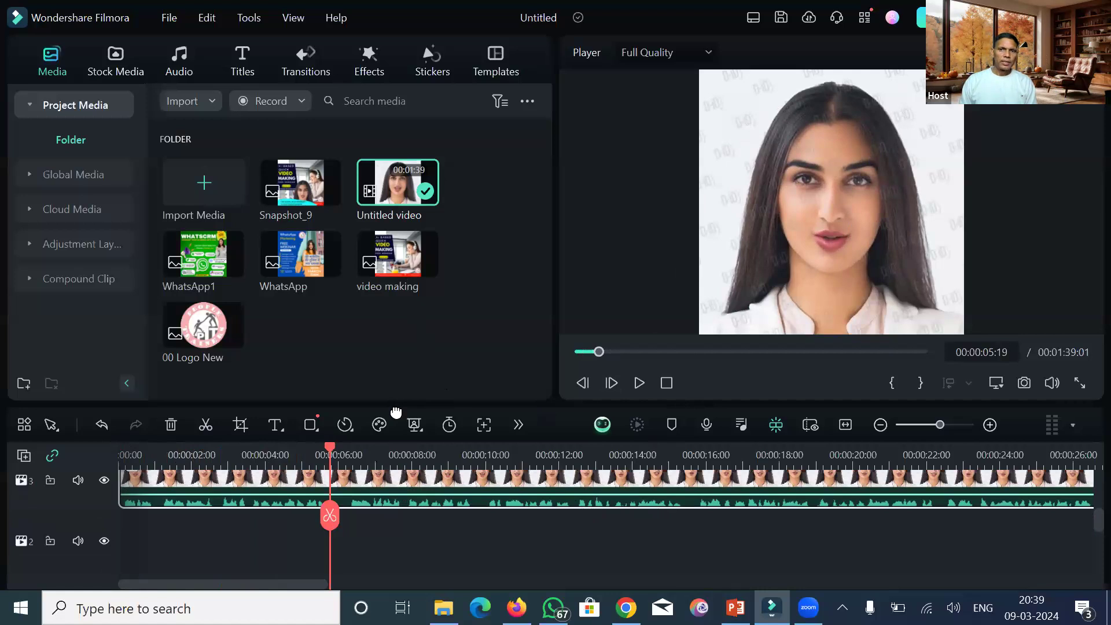
Step: Remove the background of the Untitled video clip with AI Portrait and check the cutout at several points along the timeline
click(418, 429)
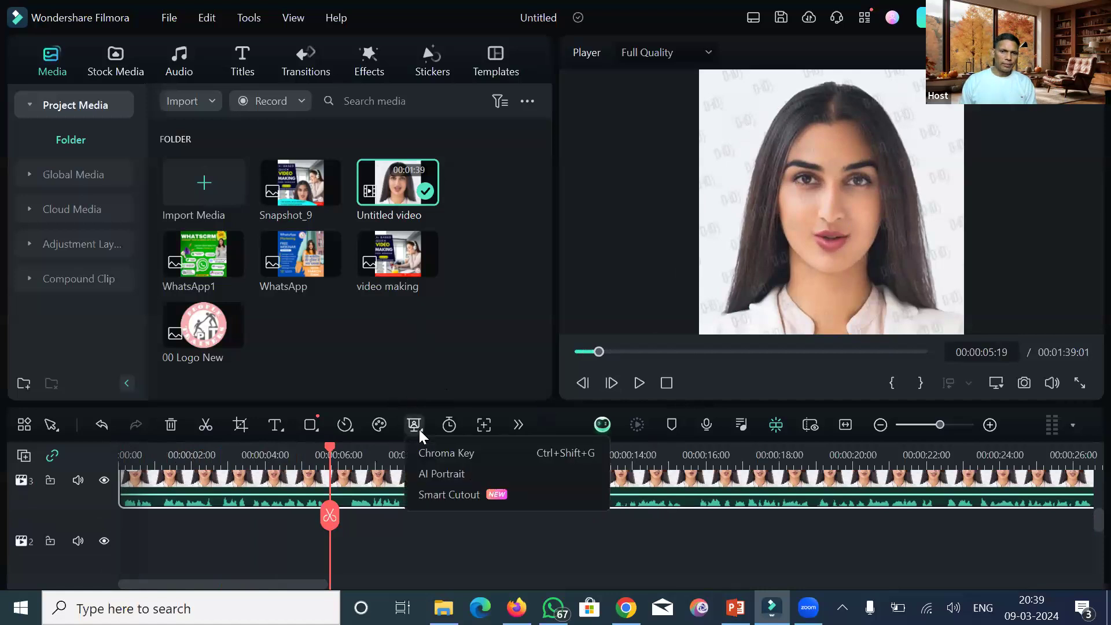
click(426, 474)
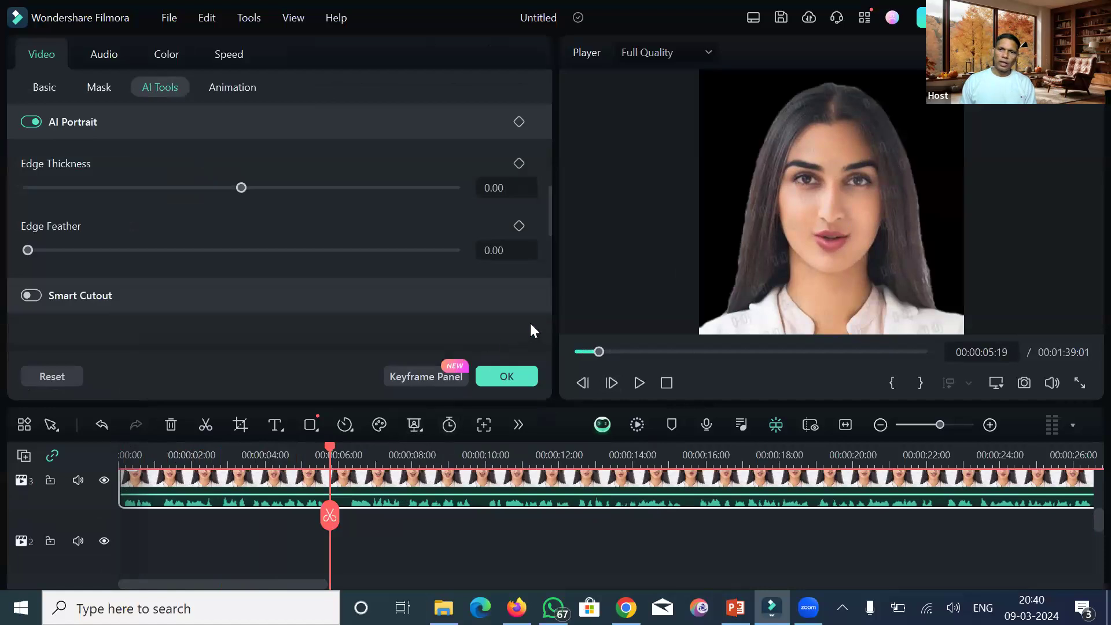
click(524, 379)
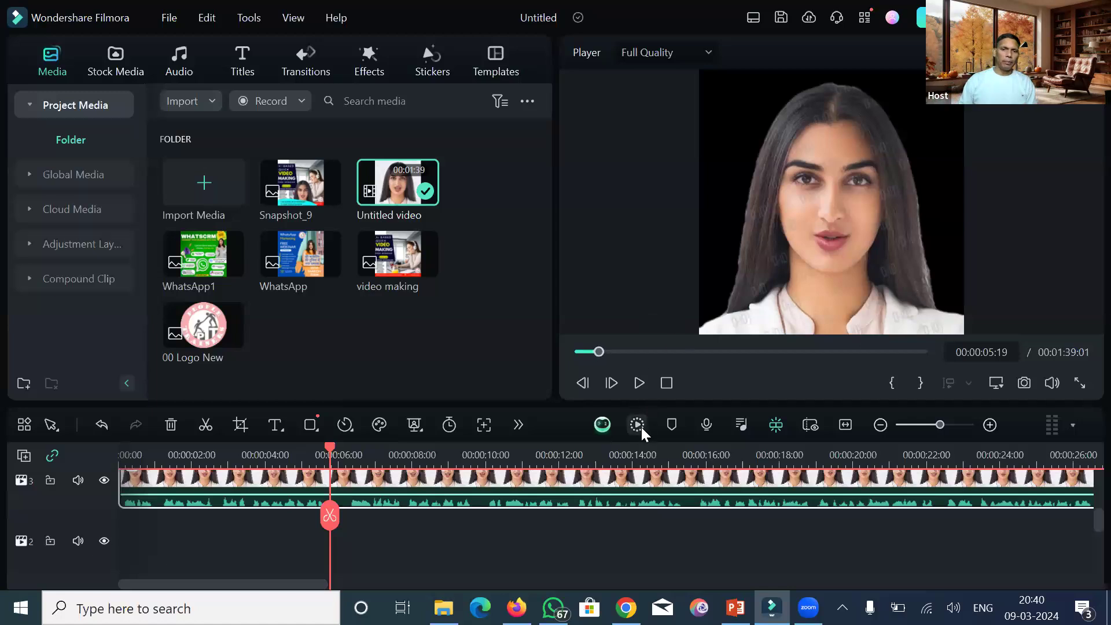
click(641, 447)
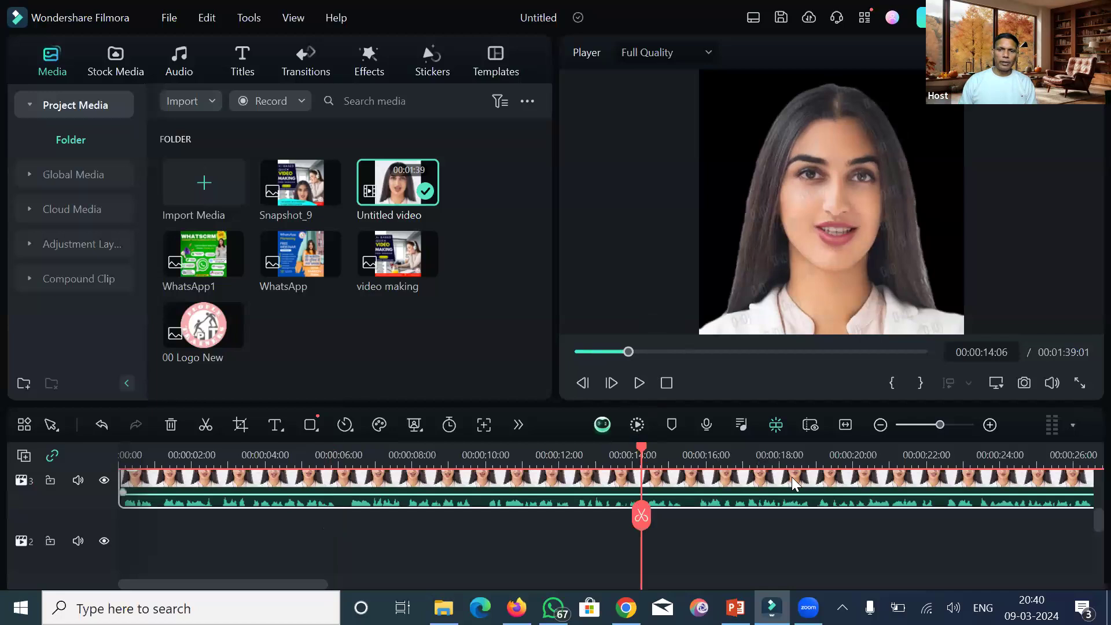
click(822, 461)
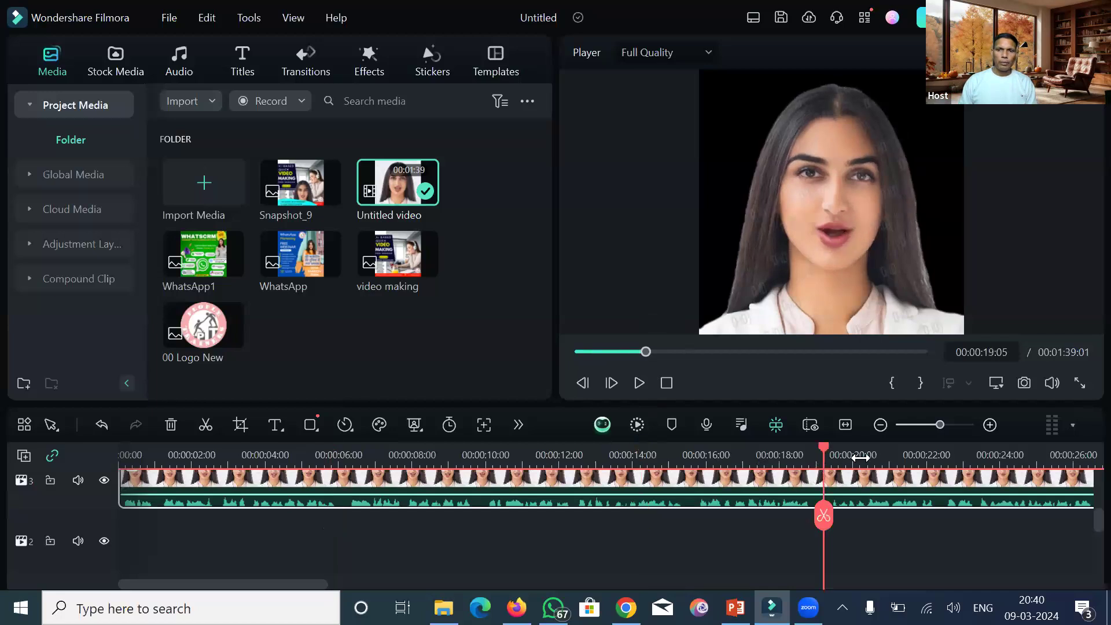
click(930, 456)
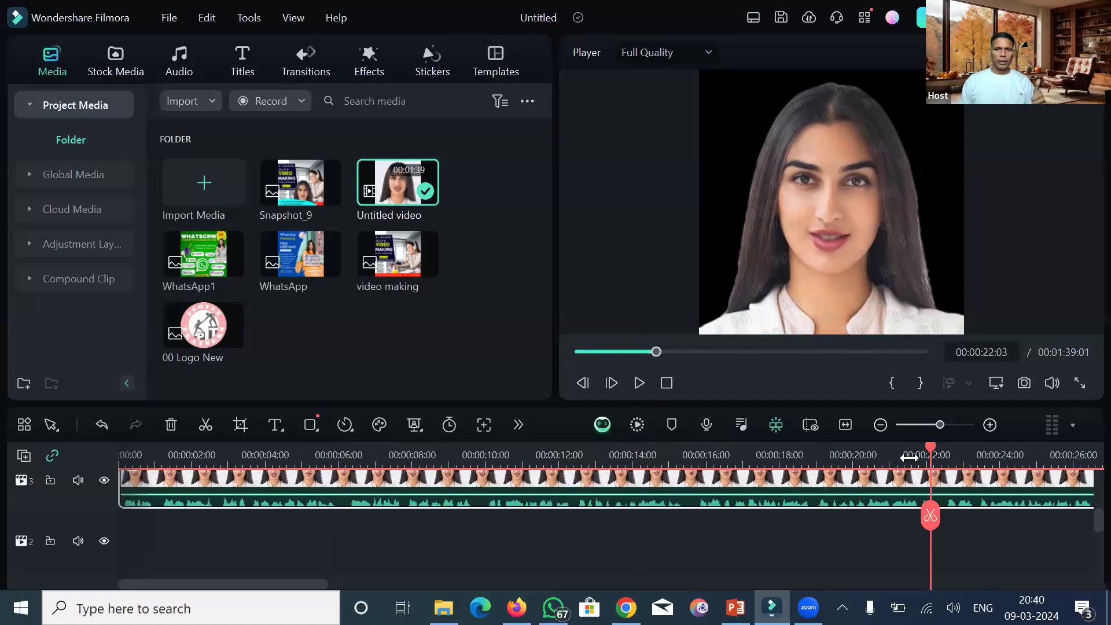
drag(931, 449, 308, 448)
drag(408, 449, 767, 448)
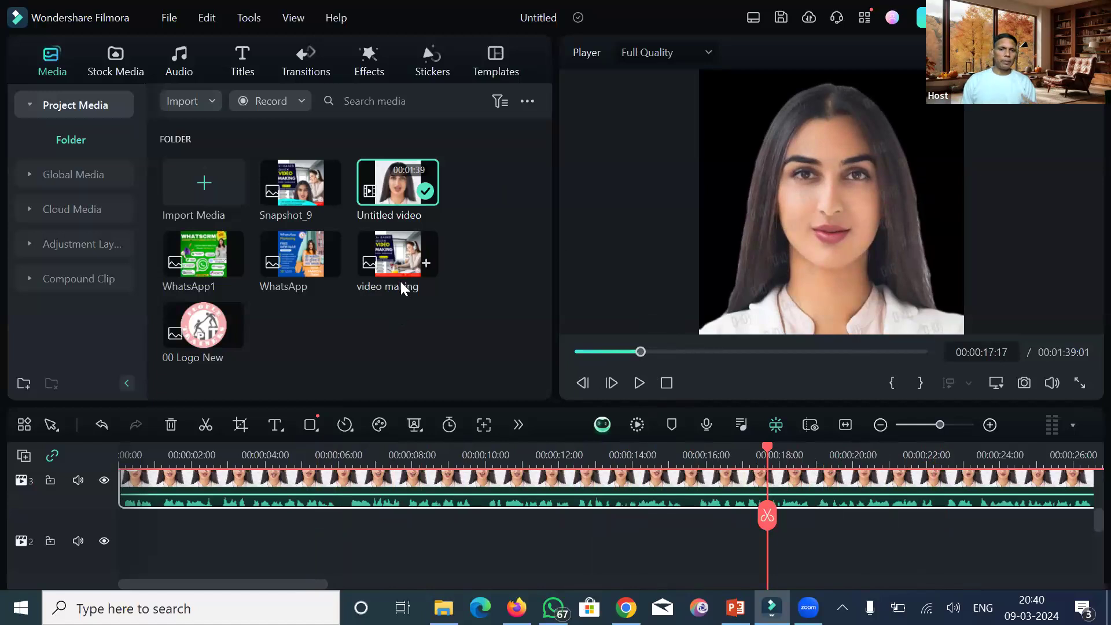
Step: Place the video making image on track 2 beneath the presenter clip, aligned with the start of the timeline
drag(407, 256, 186, 531)
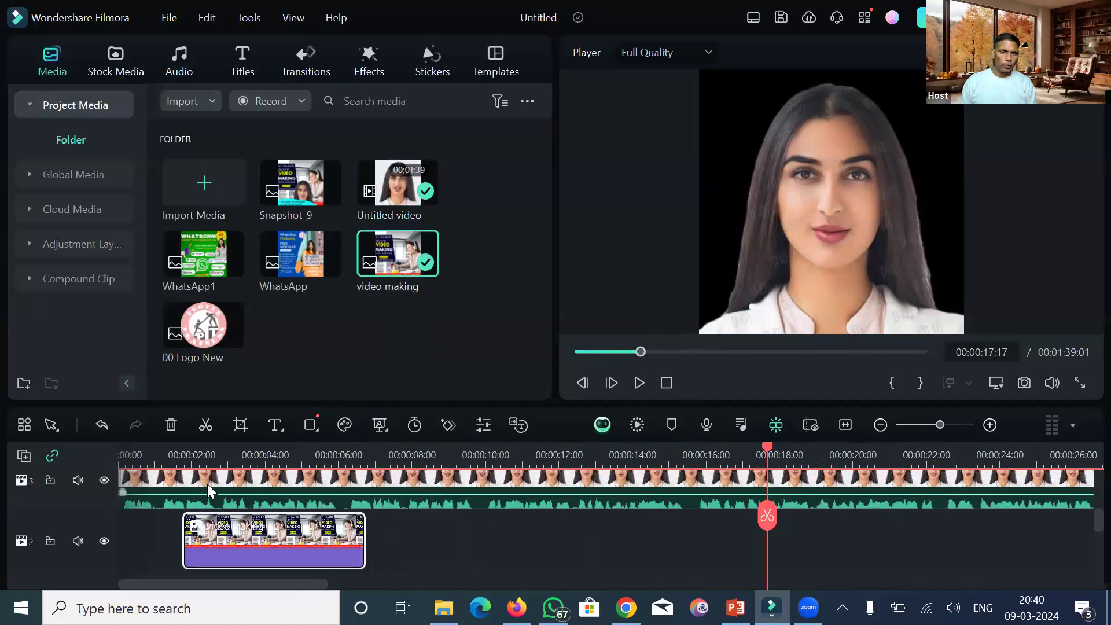
click(248, 446)
drag(317, 542, 253, 541)
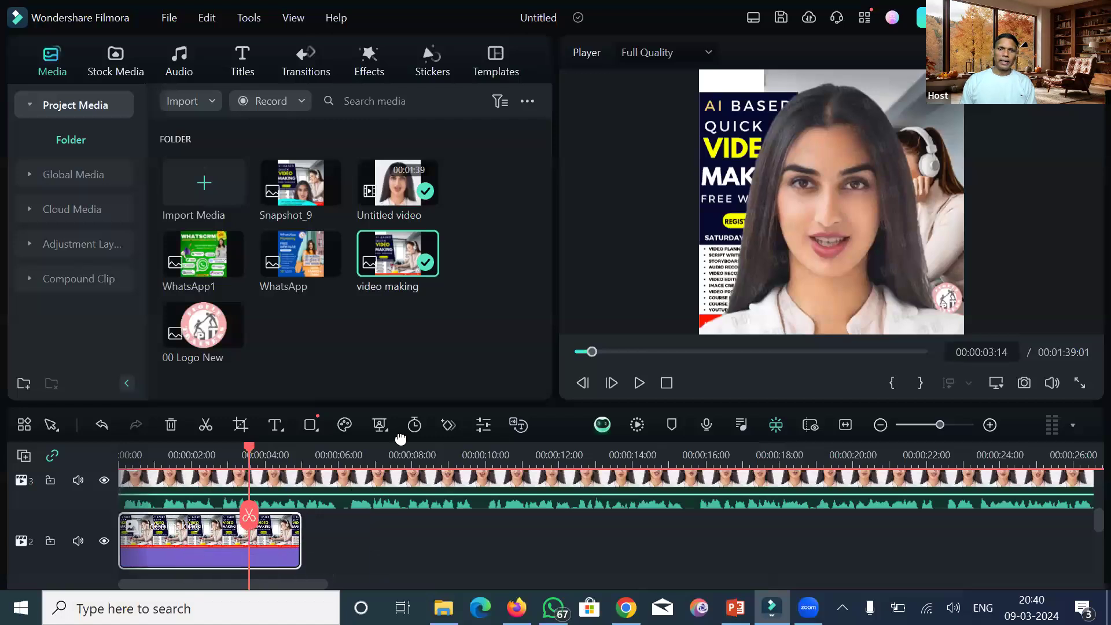
Step: Start a media import and browse to the Zoom Backgrounds folder inside 02 Branding on the D: drive
double_click(422, 336)
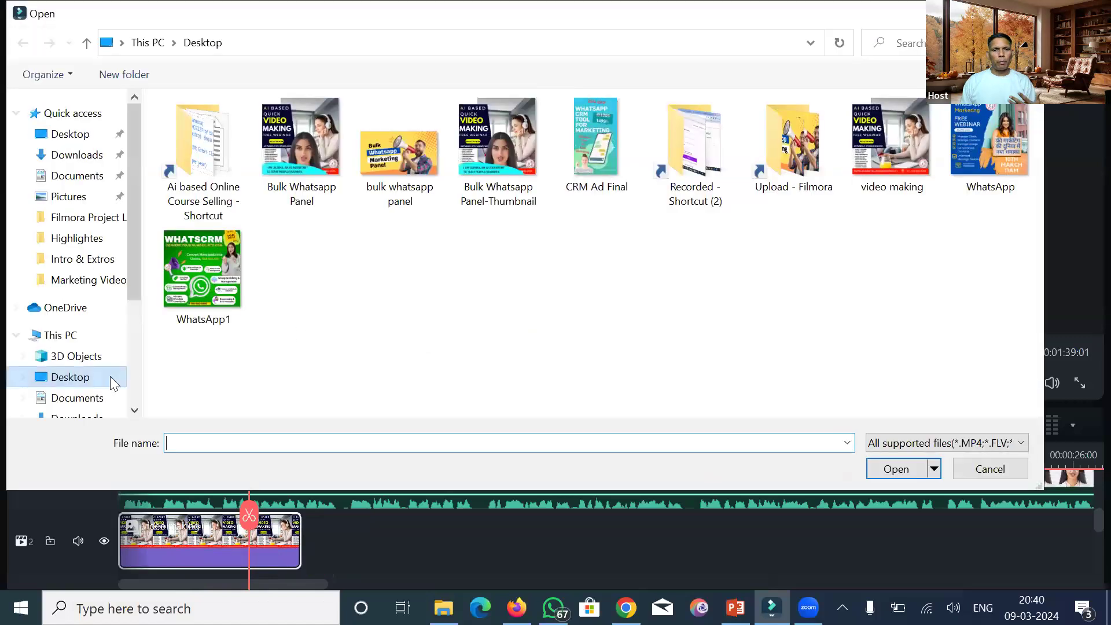
scroll(111, 379, down, 1)
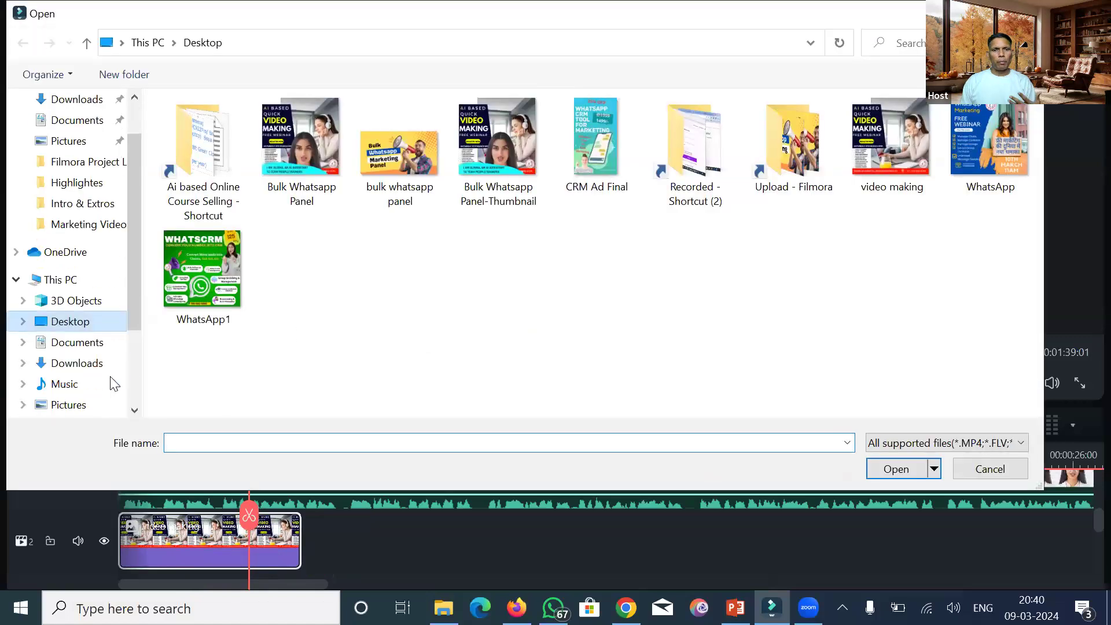
scroll(108, 365, down, 2)
click(108, 342)
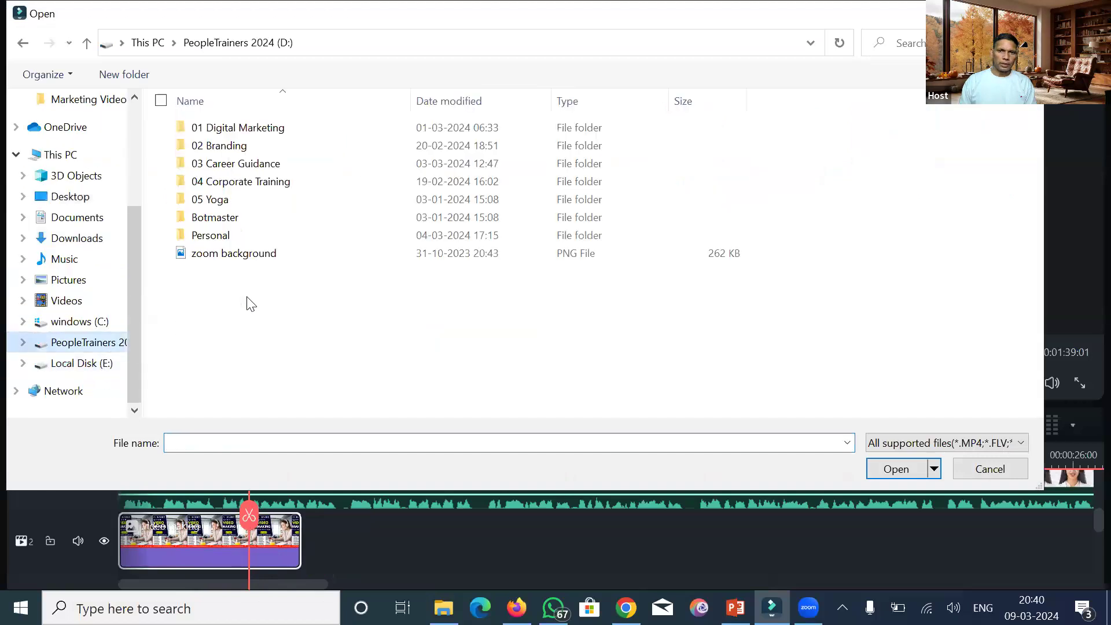
double_click(234, 151)
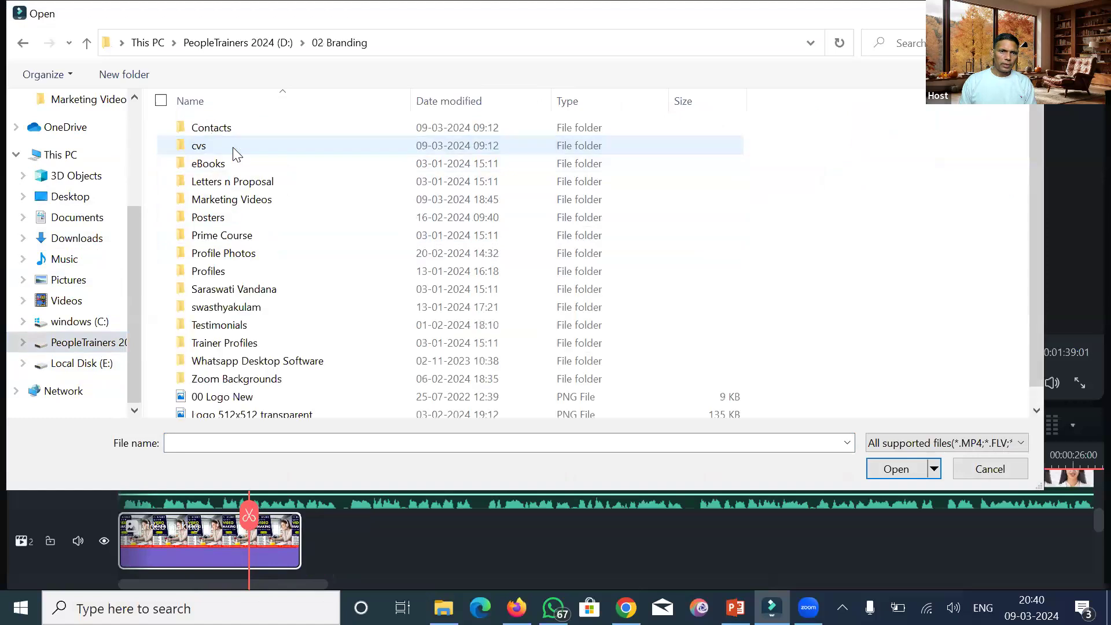
scroll(259, 309, down, 1)
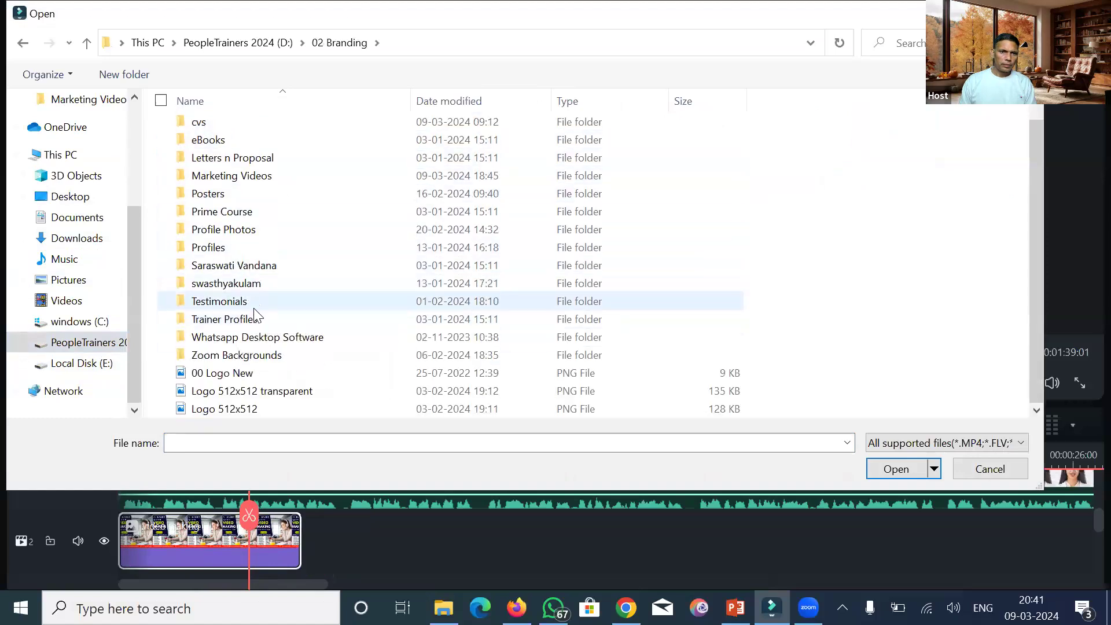
double_click(250, 354)
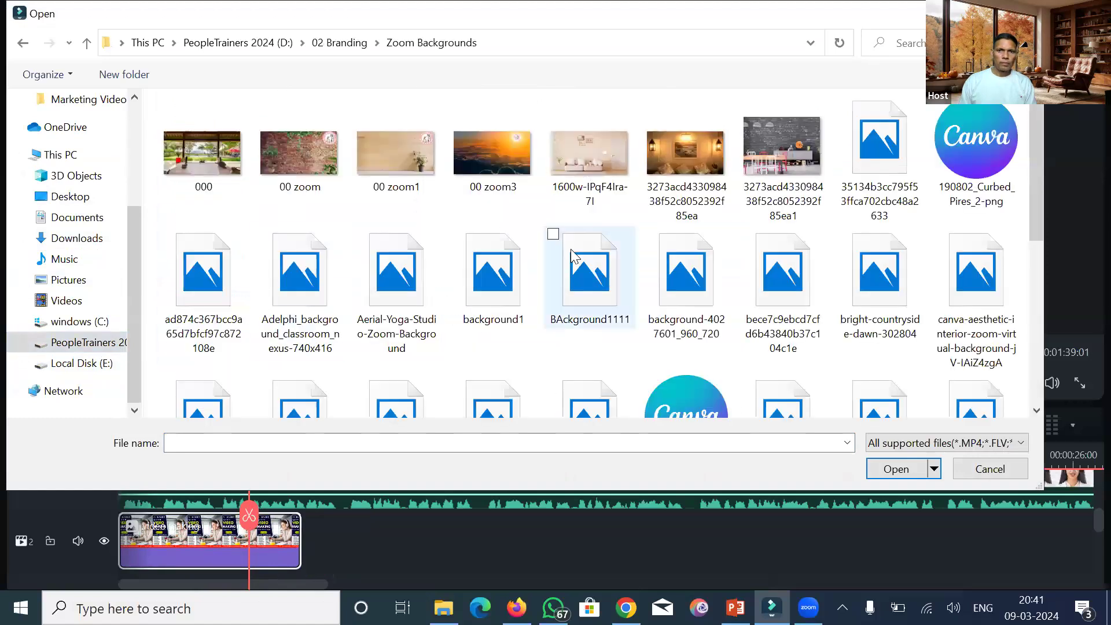
Step: Import eight images: 000, the lamp-lit room, Adelphi classroom, background-4027601_960_720, bright-countryside-dawn-302804, Capture, library-zoom-background and Thumbnails
click(689, 152)
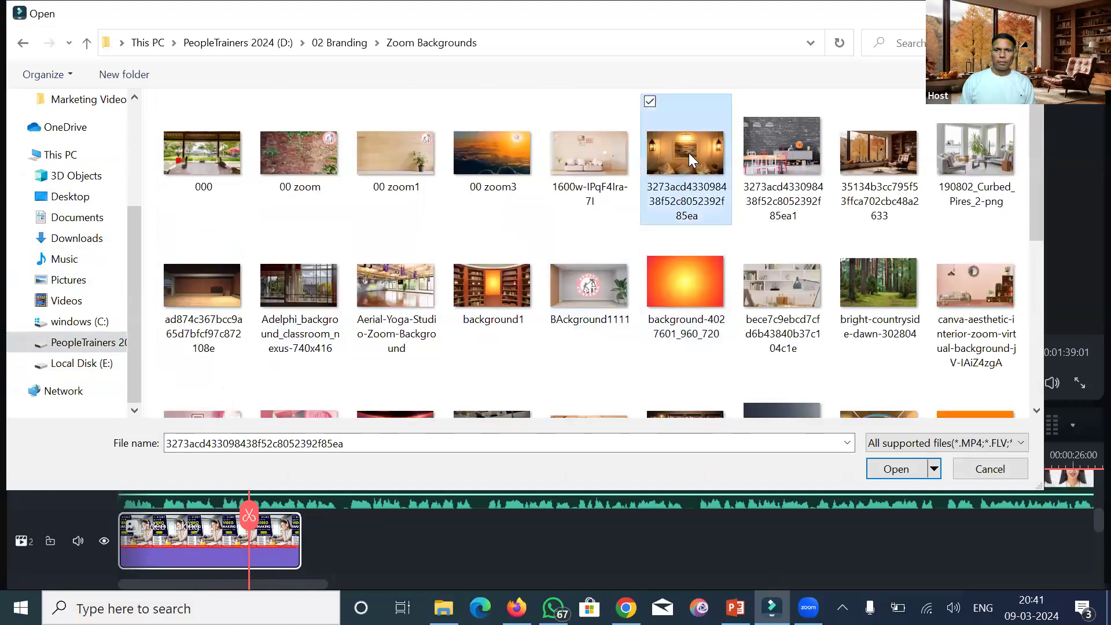
ctrl+click(869, 302)
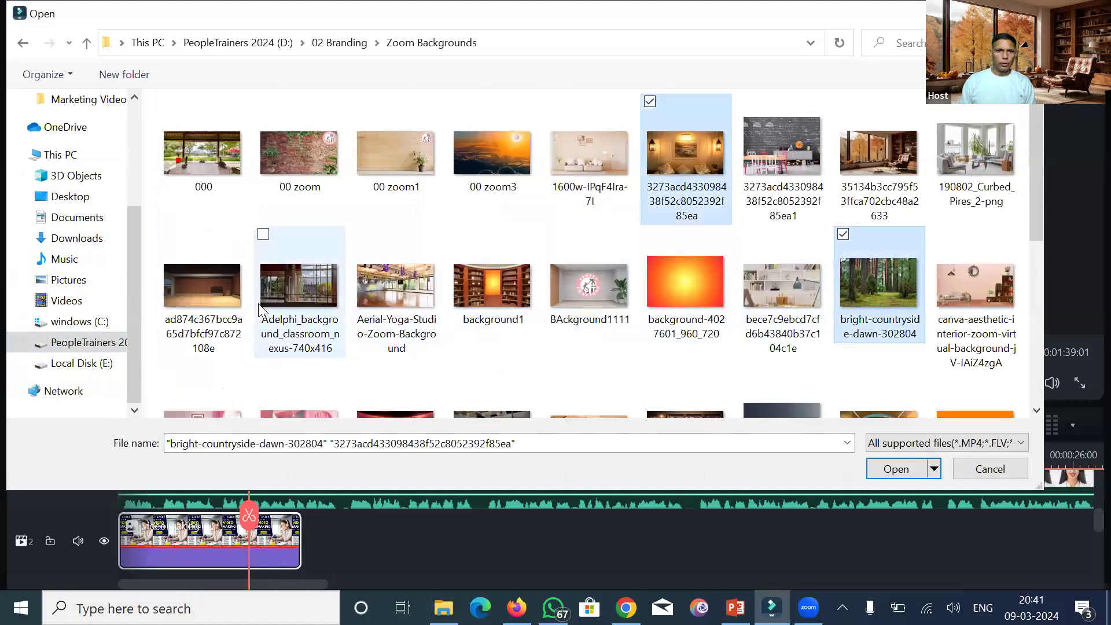
ctrl+click(288, 290)
ctrl+click(211, 182)
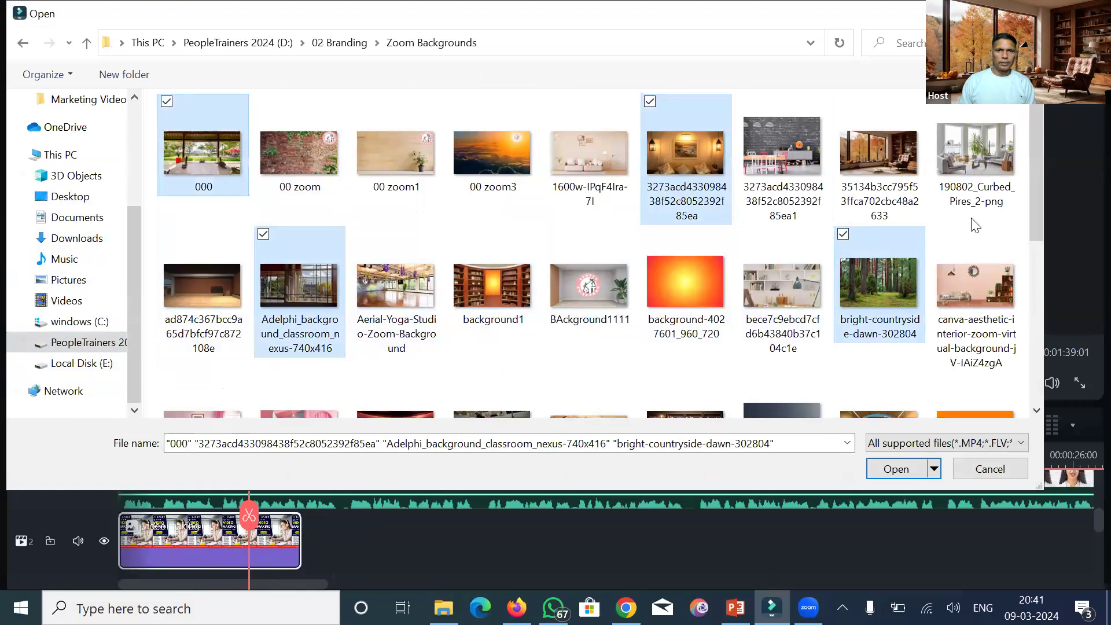
ctrl+click(672, 289)
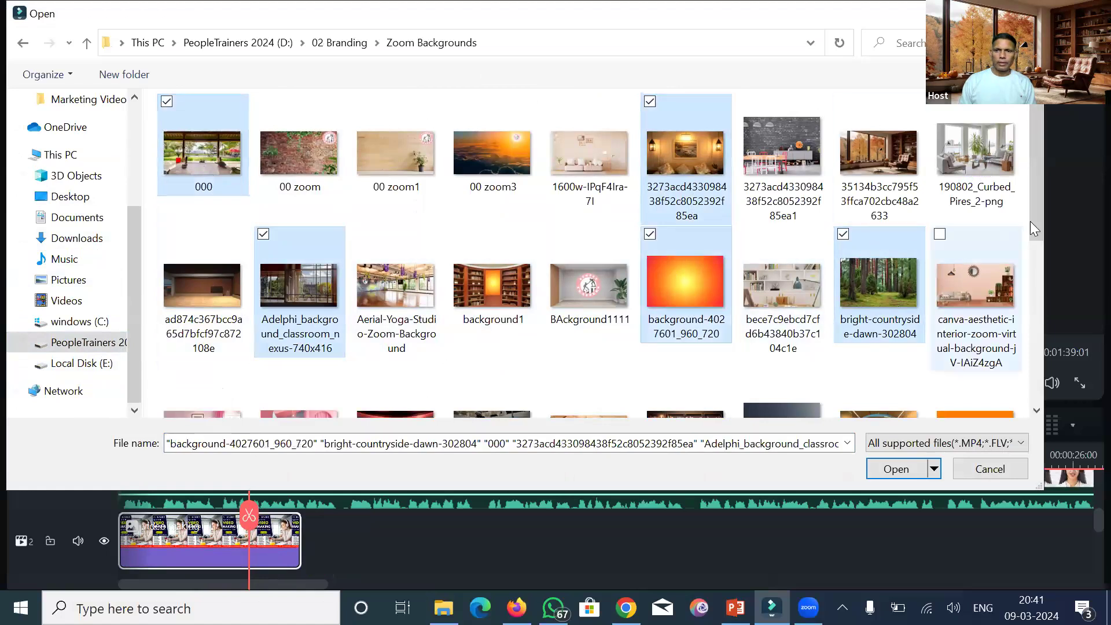
drag(1039, 230, 1026, 333)
ctrl+click(197, 162)
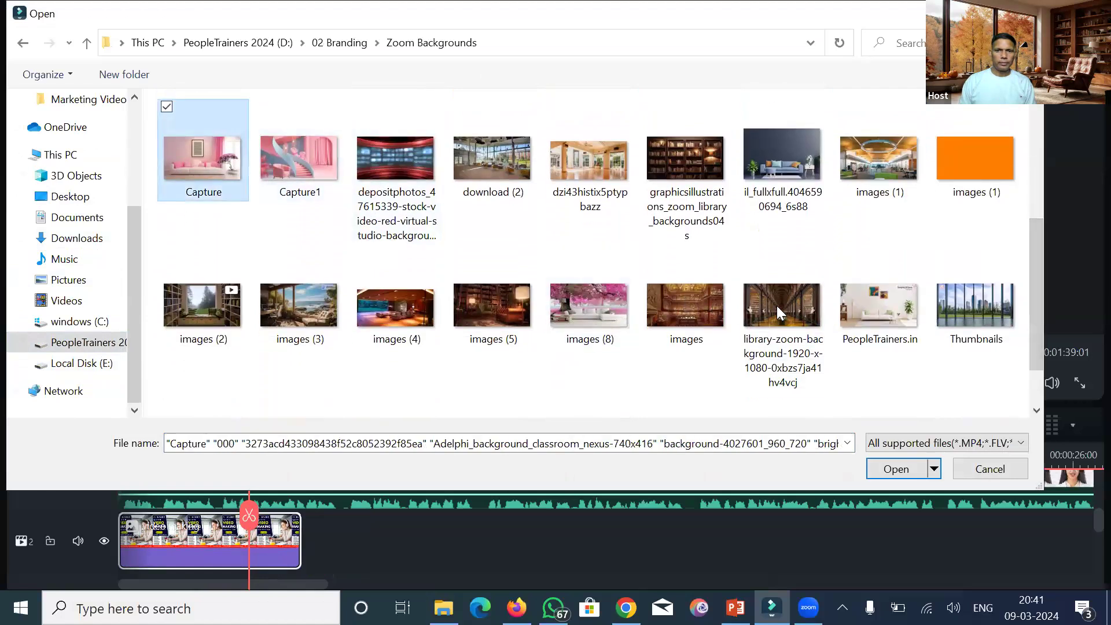
ctrl+click(777, 306)
ctrl+click(969, 320)
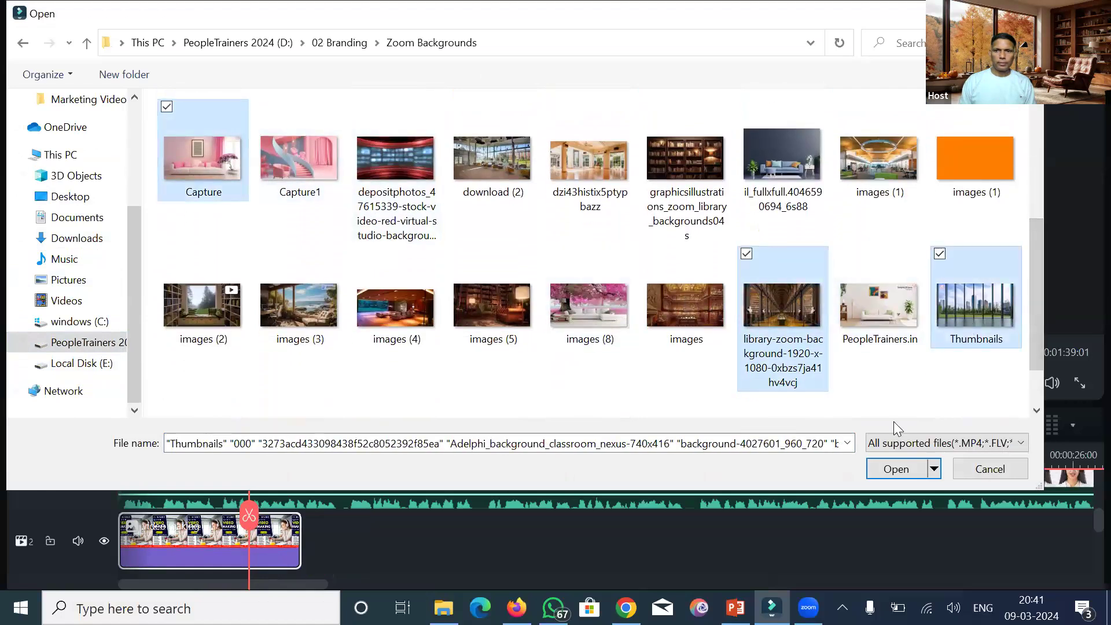
click(883, 469)
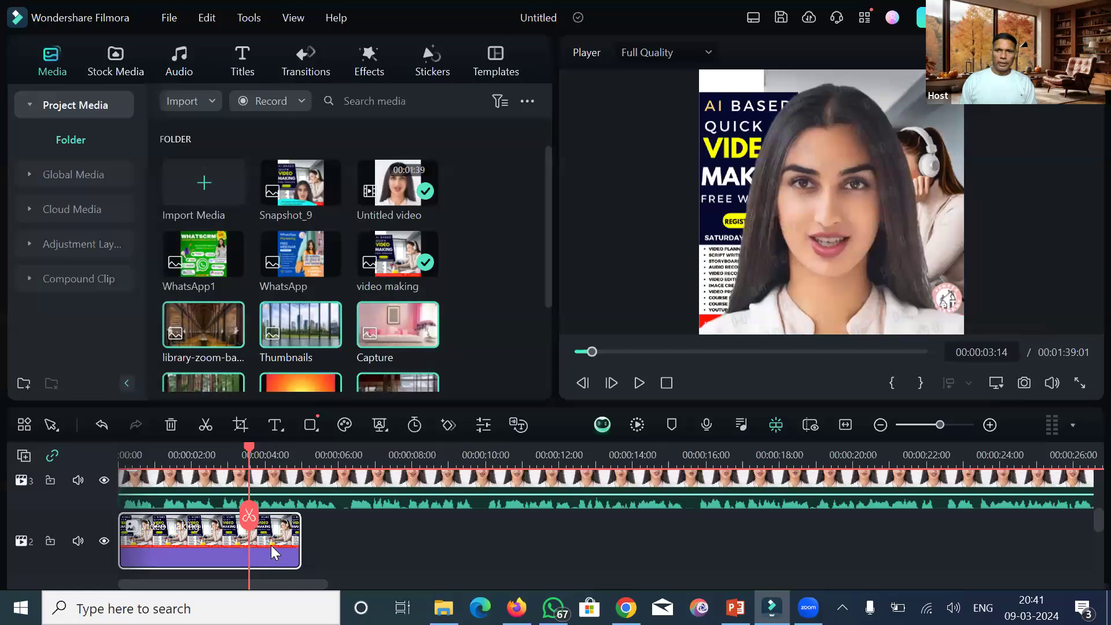
Step: Shrink the presenter cutout to about half the frame width and position it at the bottom centre of the poster
click(827, 187)
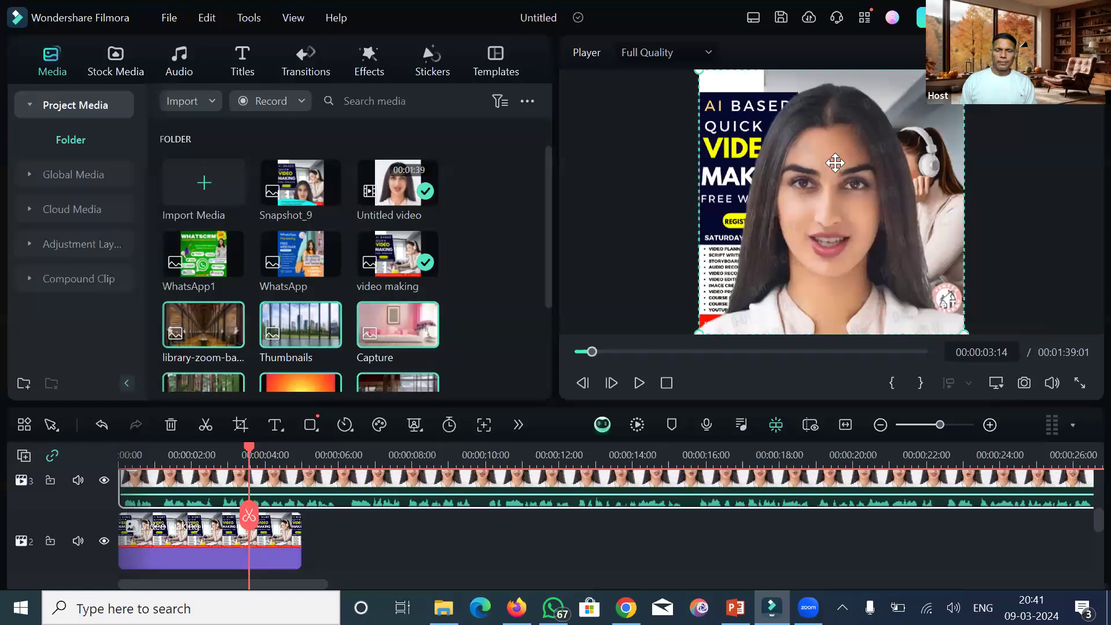
drag(832, 197, 831, 213)
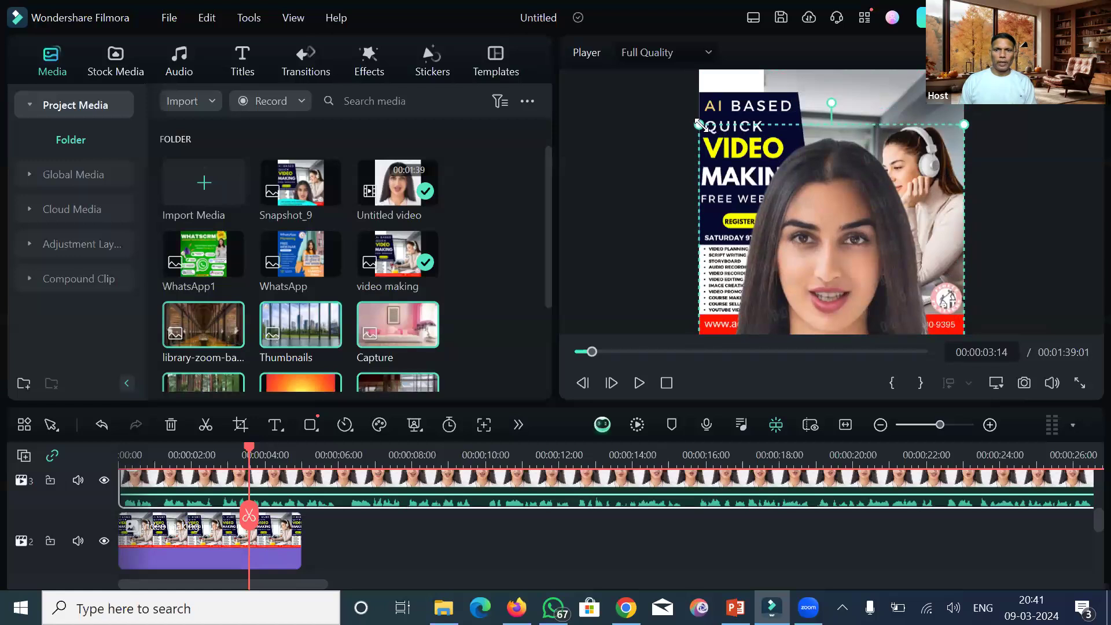
drag(728, 150, 838, 230)
drag(878, 290, 845, 245)
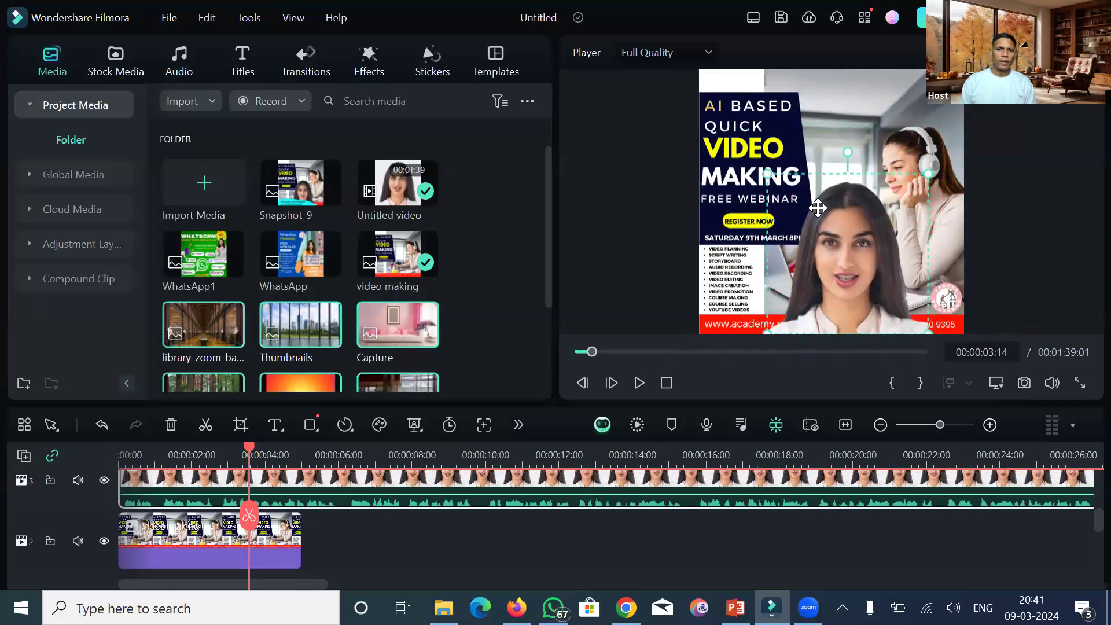
drag(918, 189, 890, 218)
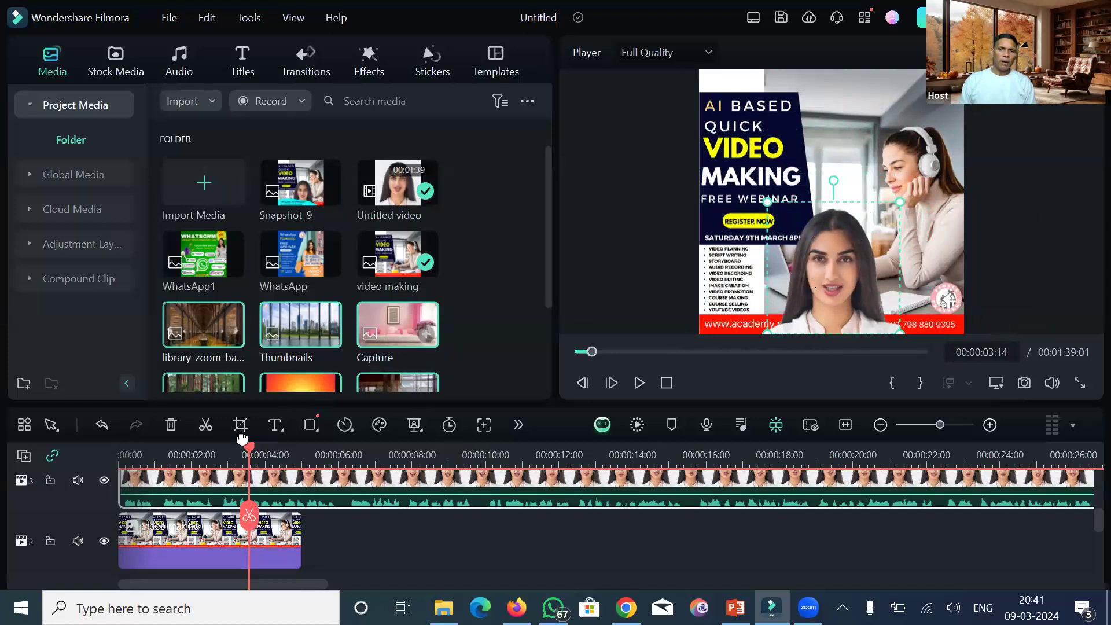
Step: Place the imported background images on track 2 from 00:00:05:00, directly after the video making image, and preview the library background
drag(249, 447, 301, 447)
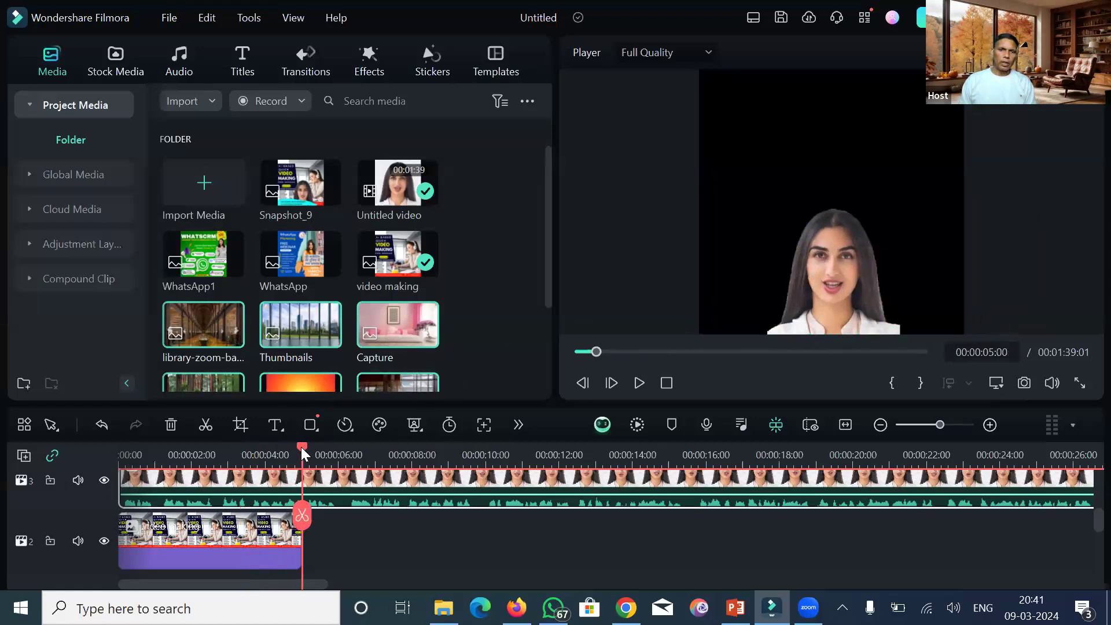
drag(230, 325, 310, 538)
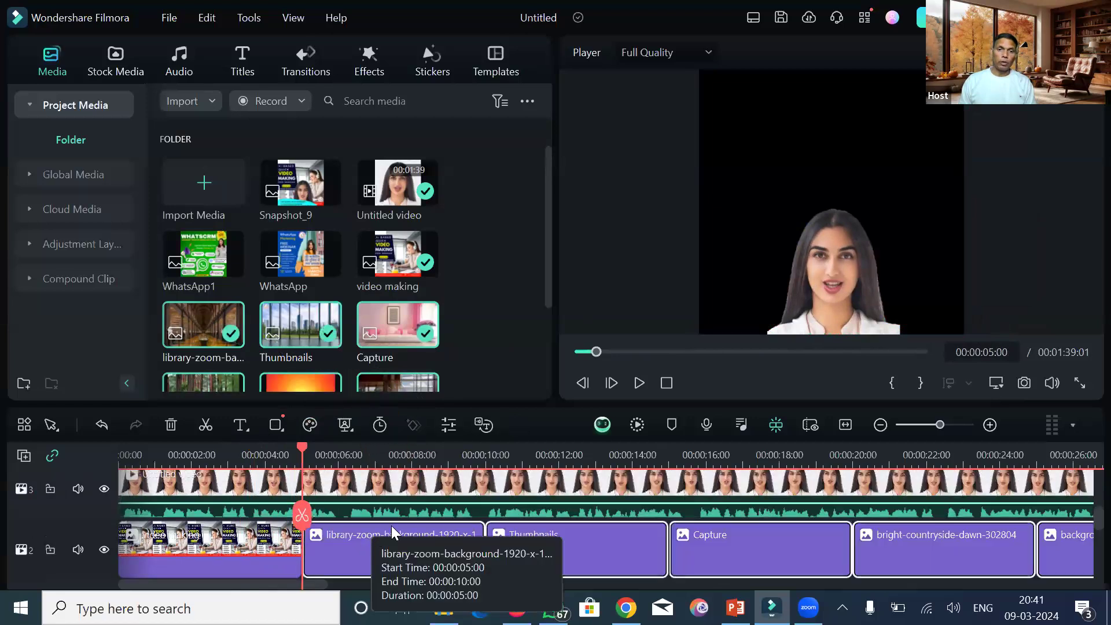
click(384, 457)
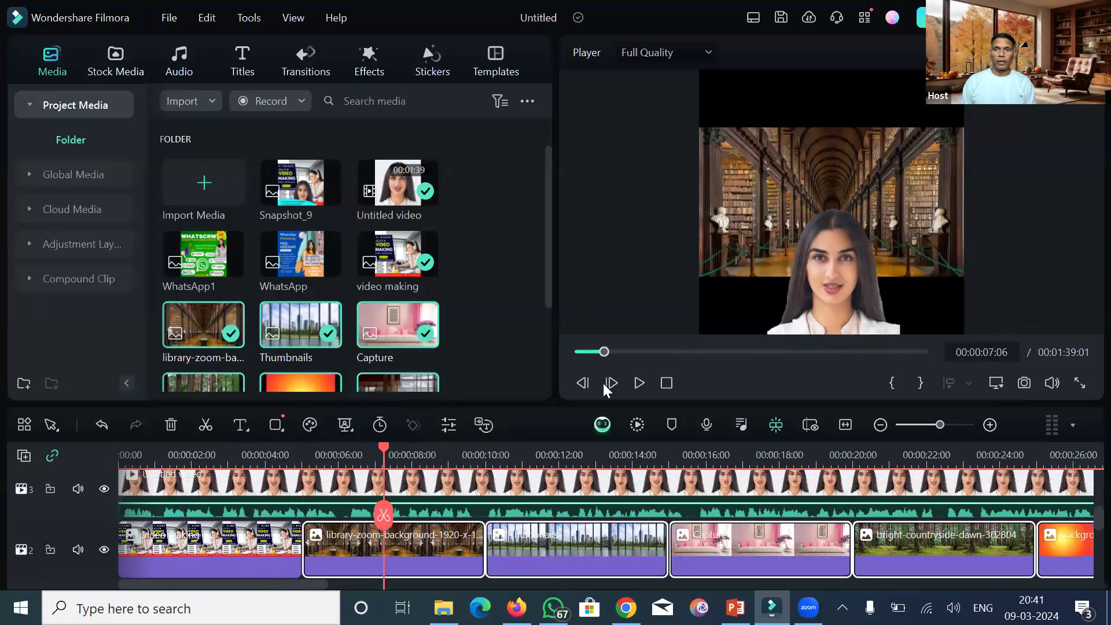
Step: Enlarge the library background past both sides and the bottom of the frame, centre it behind the presenter, and preview it briefly
click(860, 184)
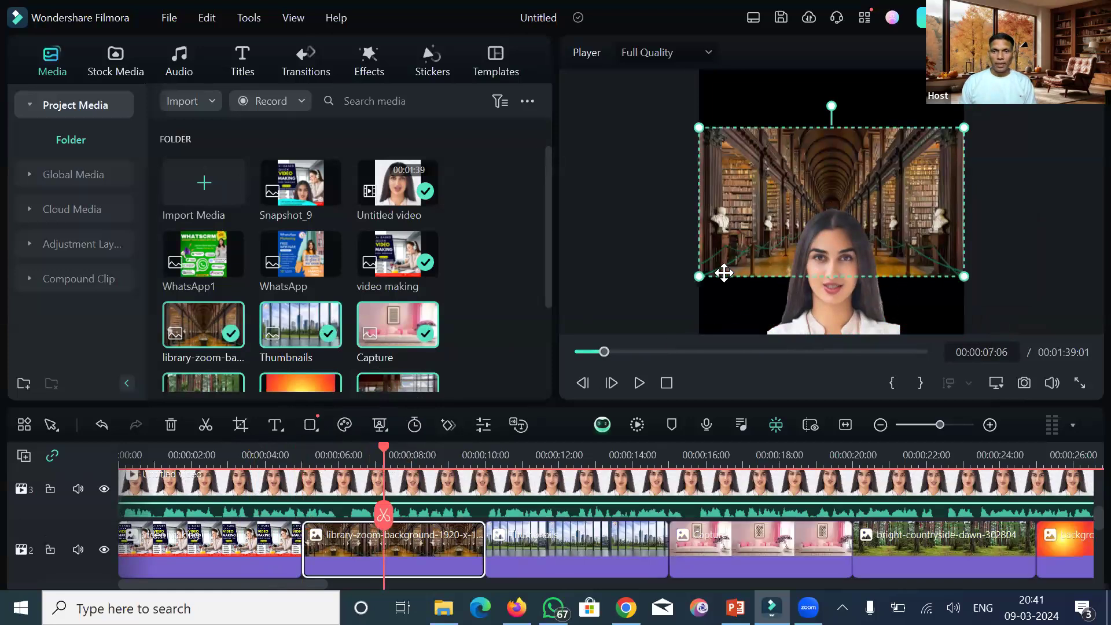
drag(673, 347, 570, 349)
drag(972, 126, 1016, 98)
drag(877, 151, 914, 143)
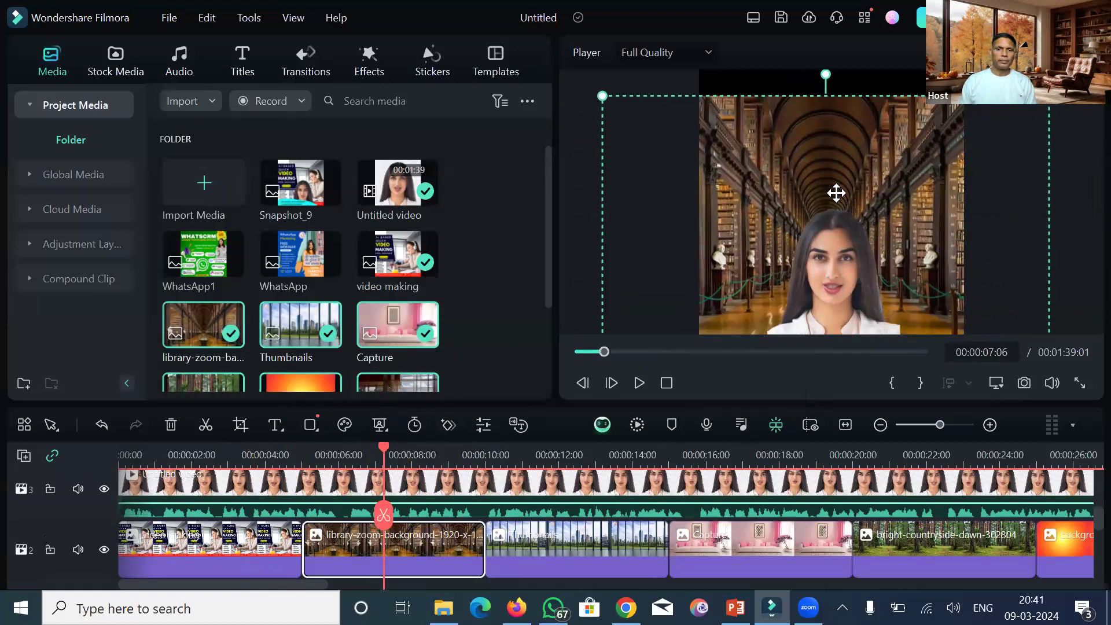
click(640, 384)
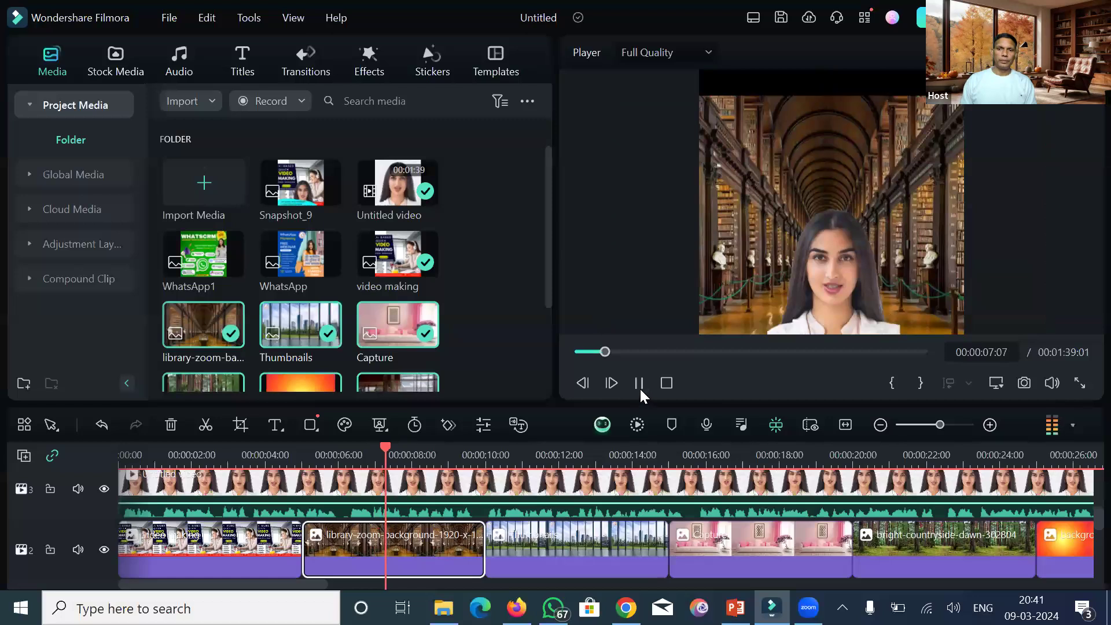
click(640, 391)
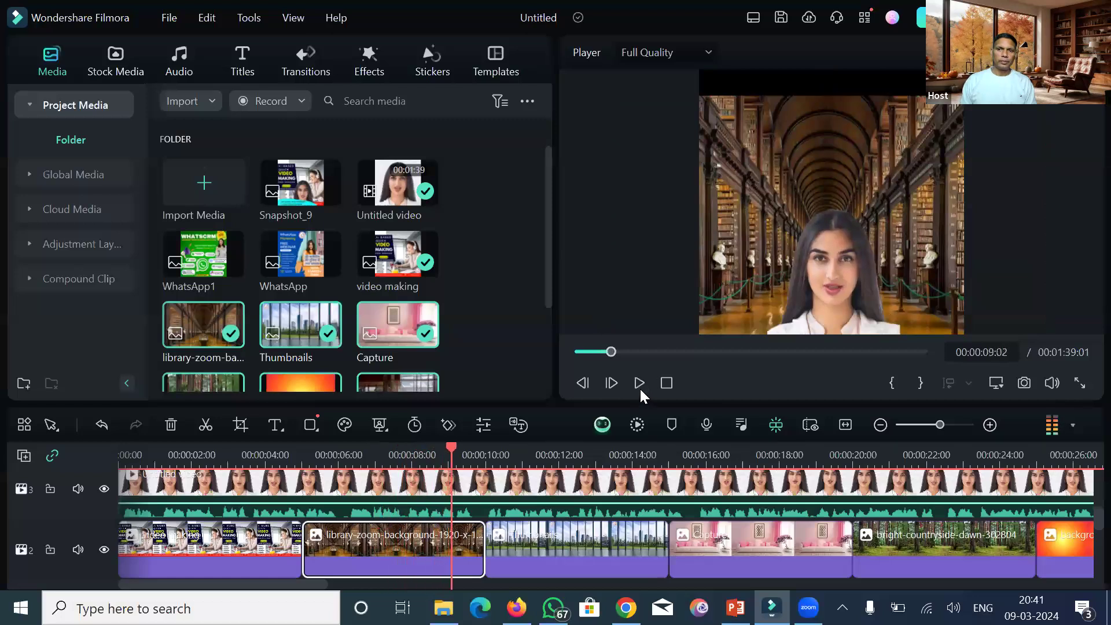
Step: Enlarge the Thumbnails city-window background around 00:00:12:10 so it extends past the sides and bottom of the frame
click(569, 482)
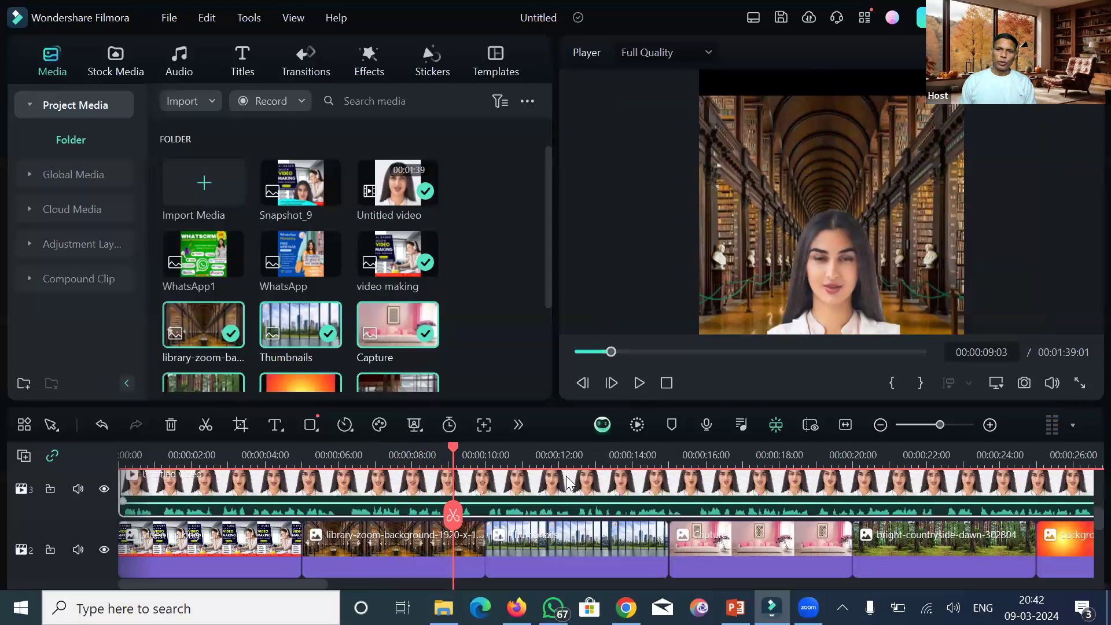
click(573, 458)
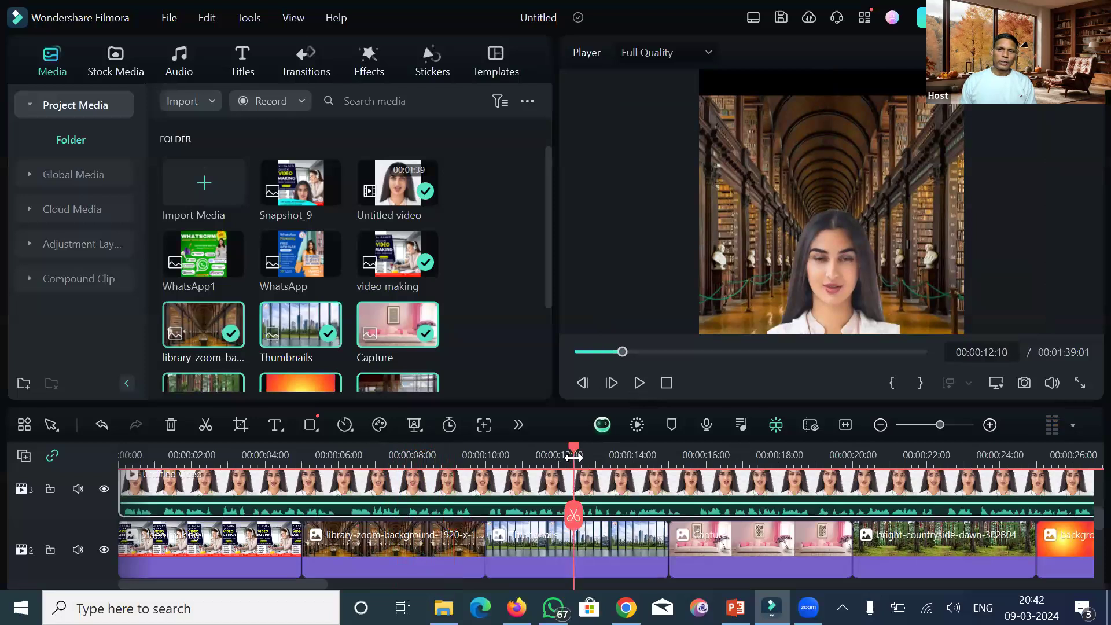
click(786, 243)
drag(964, 127, 1036, 88)
drag(673, 324, 661, 342)
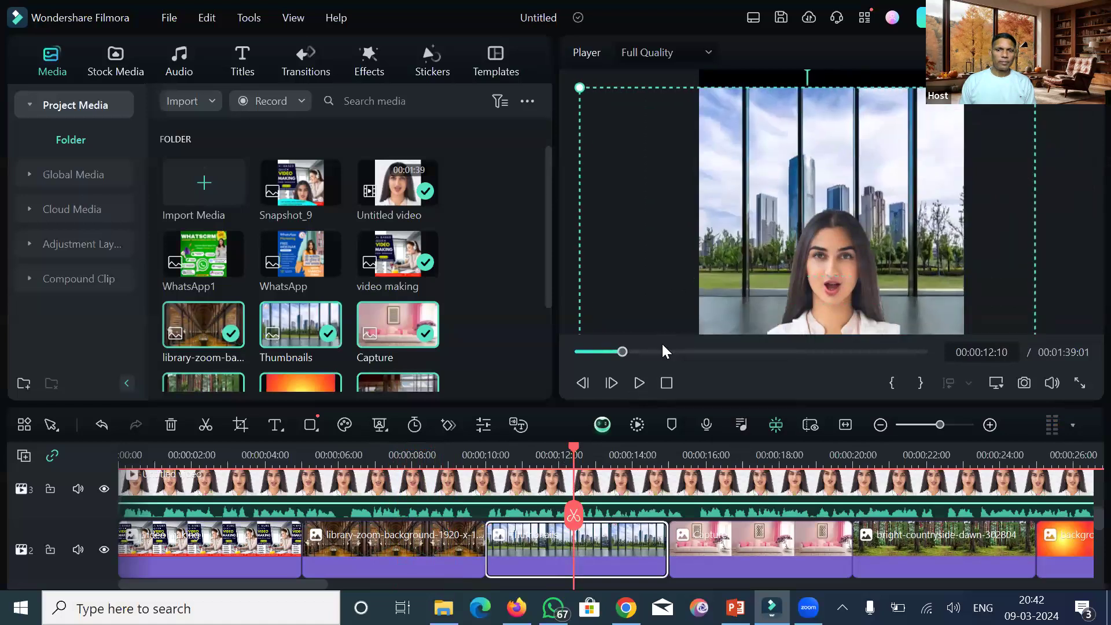
Step: Enlarge the pink room background (Capture) around 00:00:17:09 so it extends past the sides and bottom of the frame
click(755, 459)
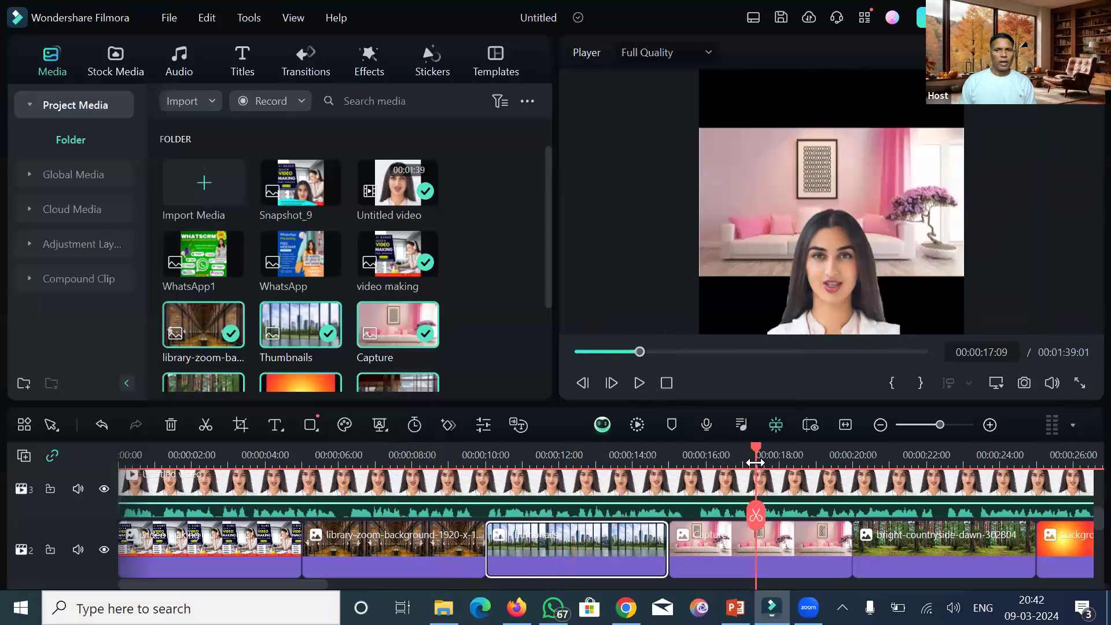
click(839, 182)
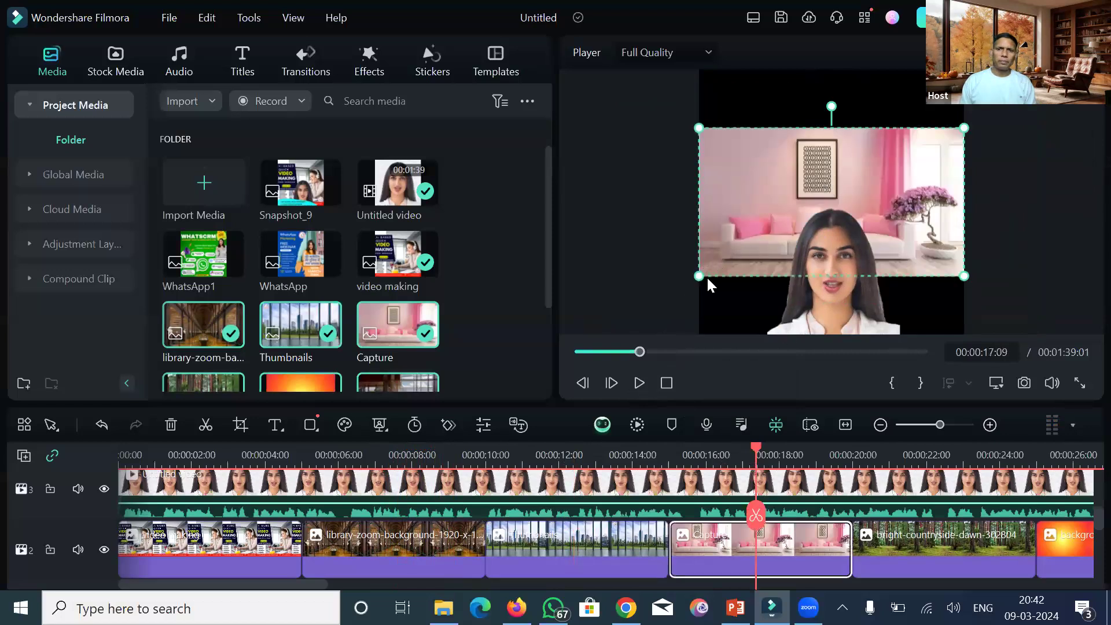
drag(696, 276, 584, 344)
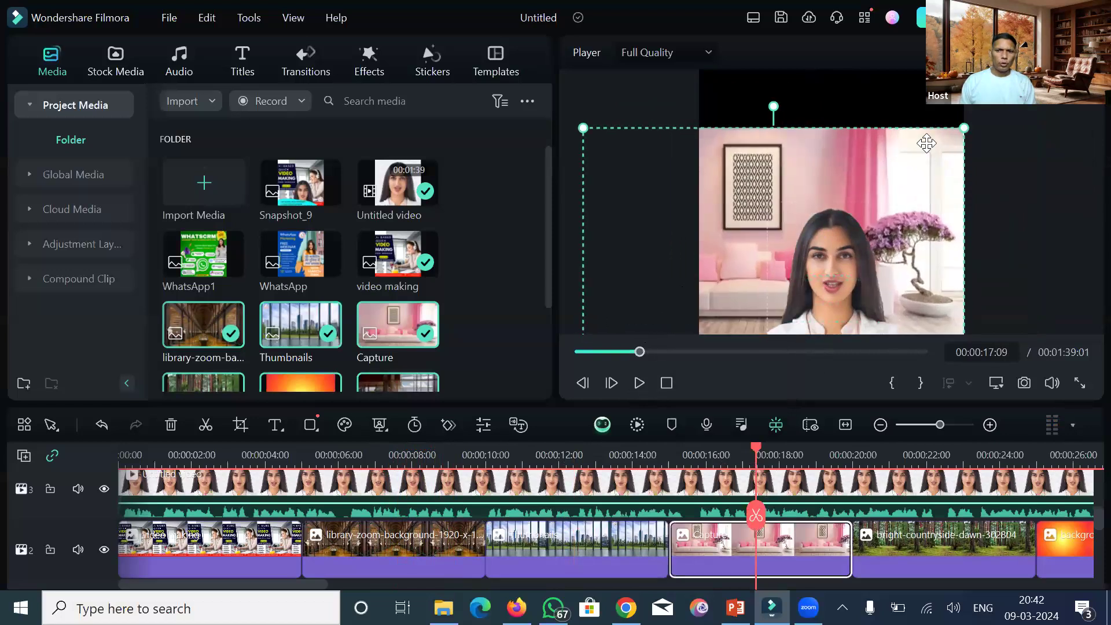
drag(961, 127, 976, 114)
Step: Enlarge the presenter cutout to about 80% of the frame width and position it near the bottom centre
click(846, 254)
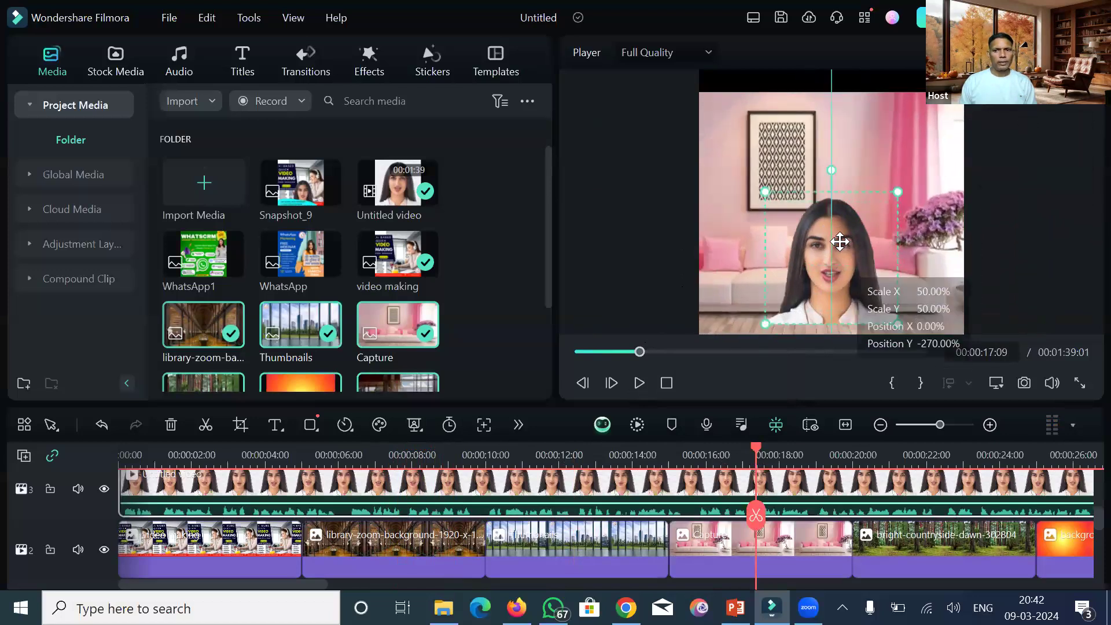
drag(833, 257, 834, 273)
drag(897, 202, 944, 156)
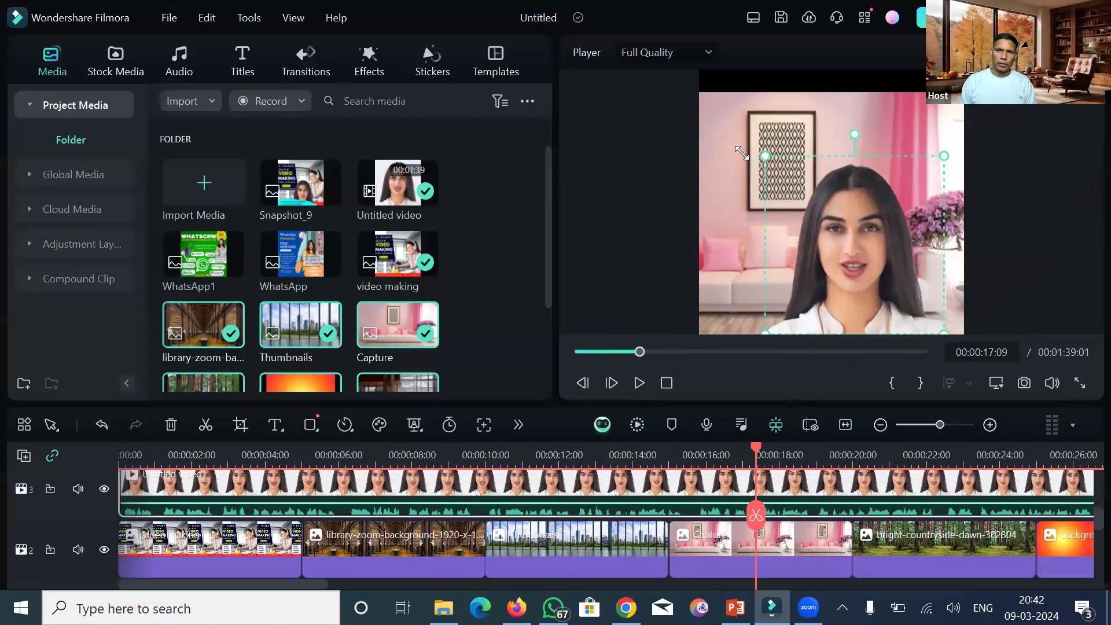
drag(742, 154, 723, 130)
drag(834, 217, 814, 197)
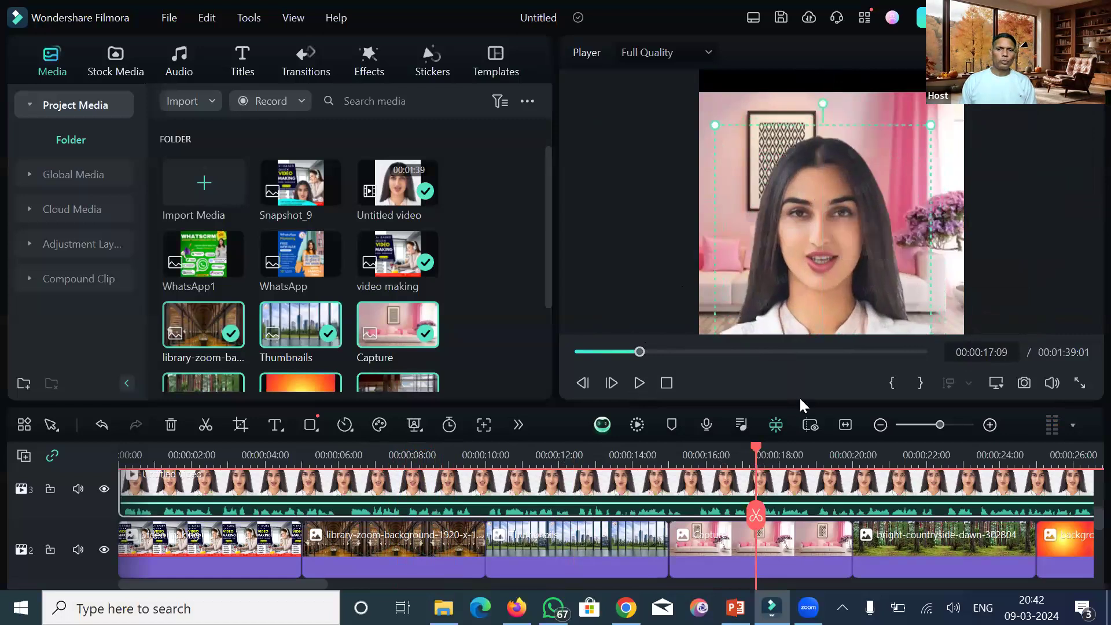
Step: Enlarge the bright-countryside-dawn forest background around 00:00:20:17 so it extends past the sides and bottom of the frame
click(877, 456)
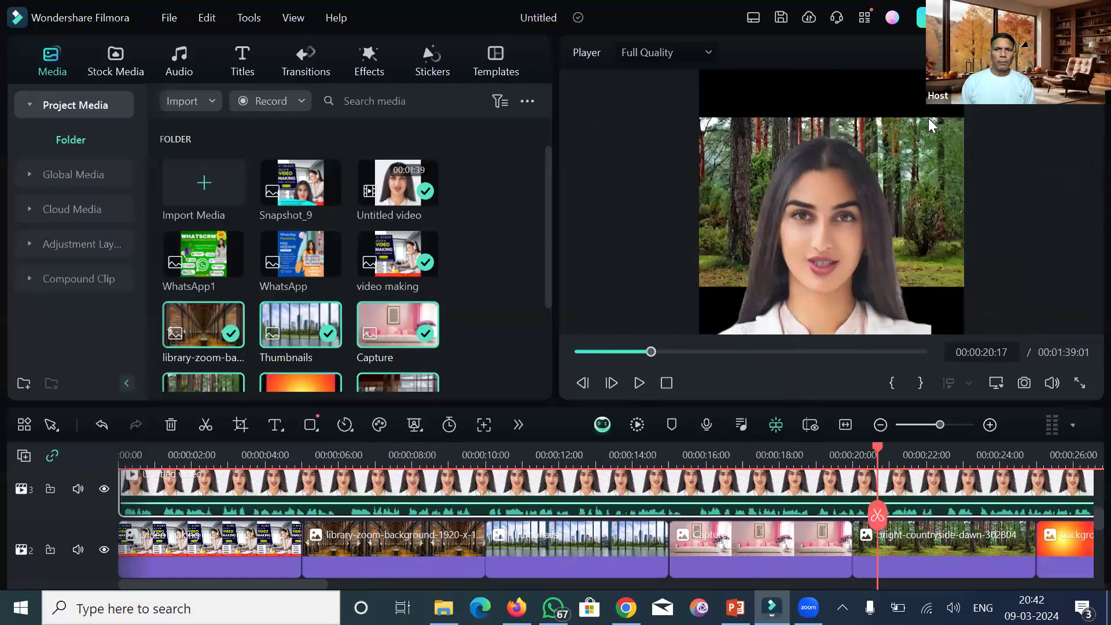
click(936, 149)
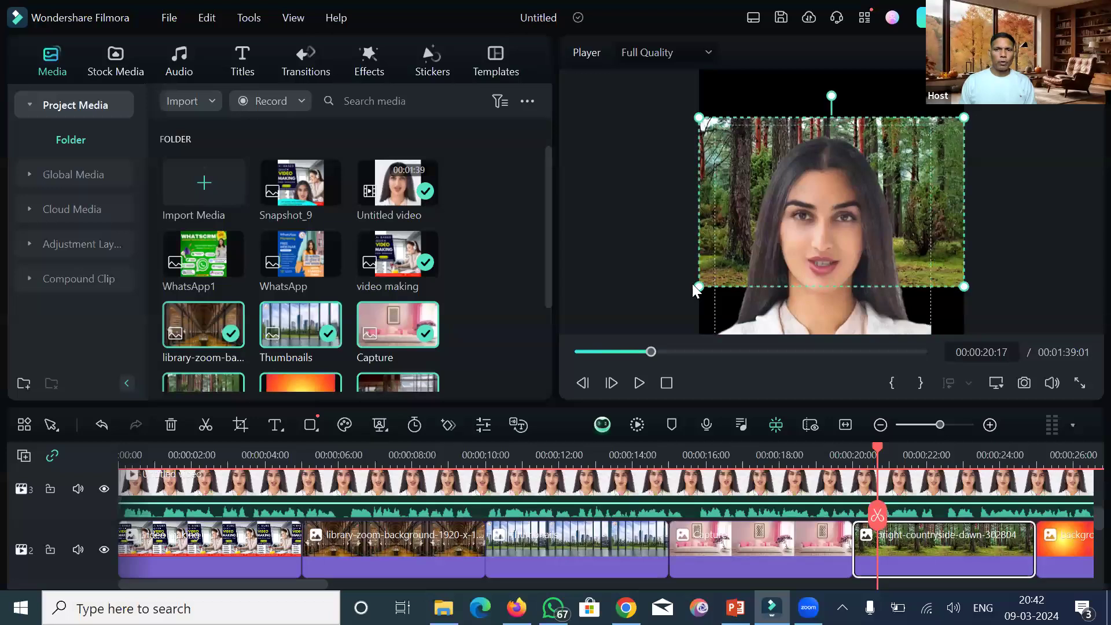
drag(698, 287, 603, 348)
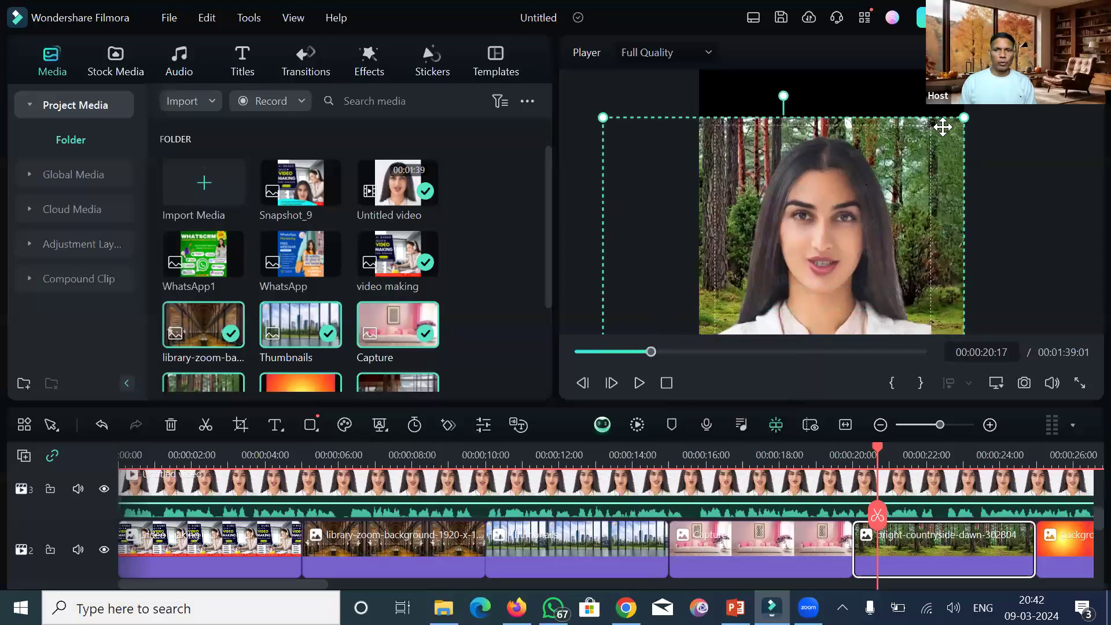
drag(964, 118, 979, 108)
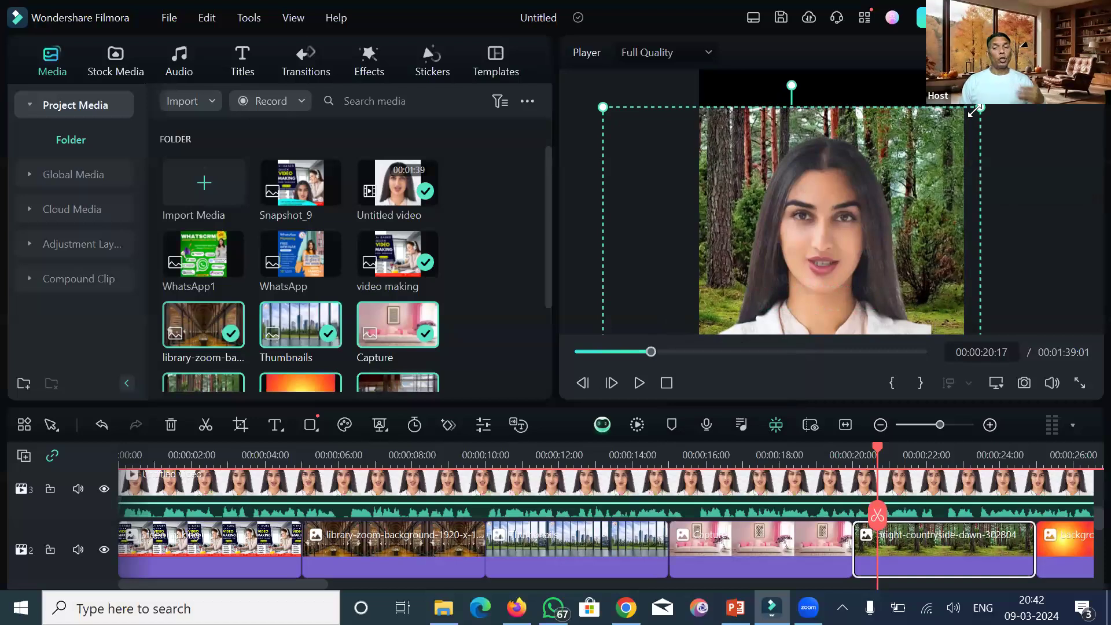
Step: Enlarge the orange gradient background beyond the frame's sides and bottom, and play the video briefly from 00:00:25:24
click(1070, 463)
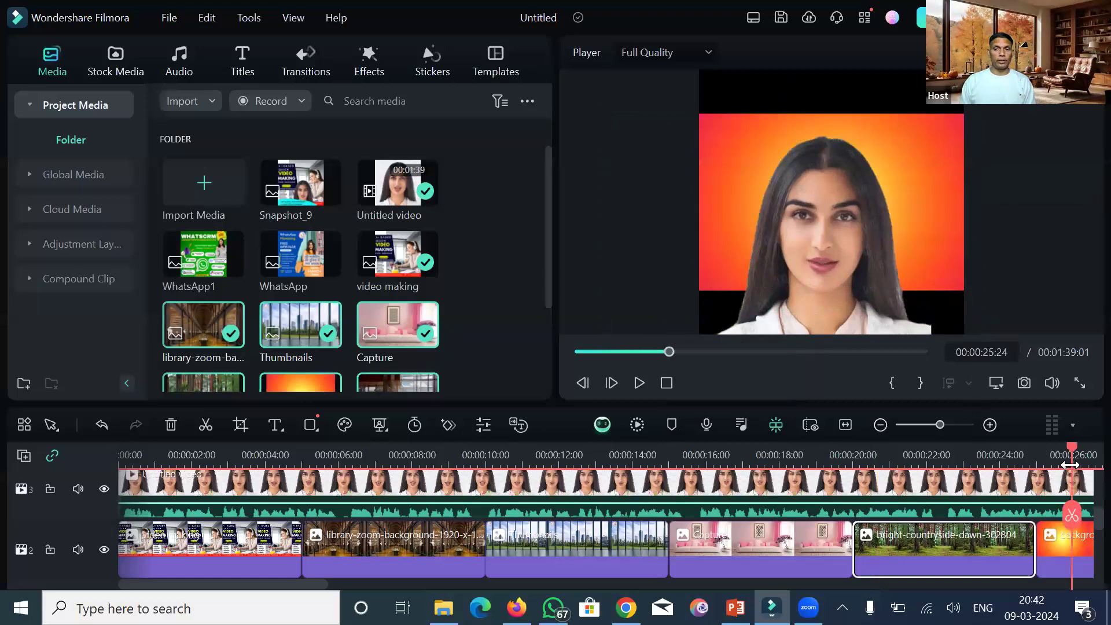
click(908, 151)
click(700, 272)
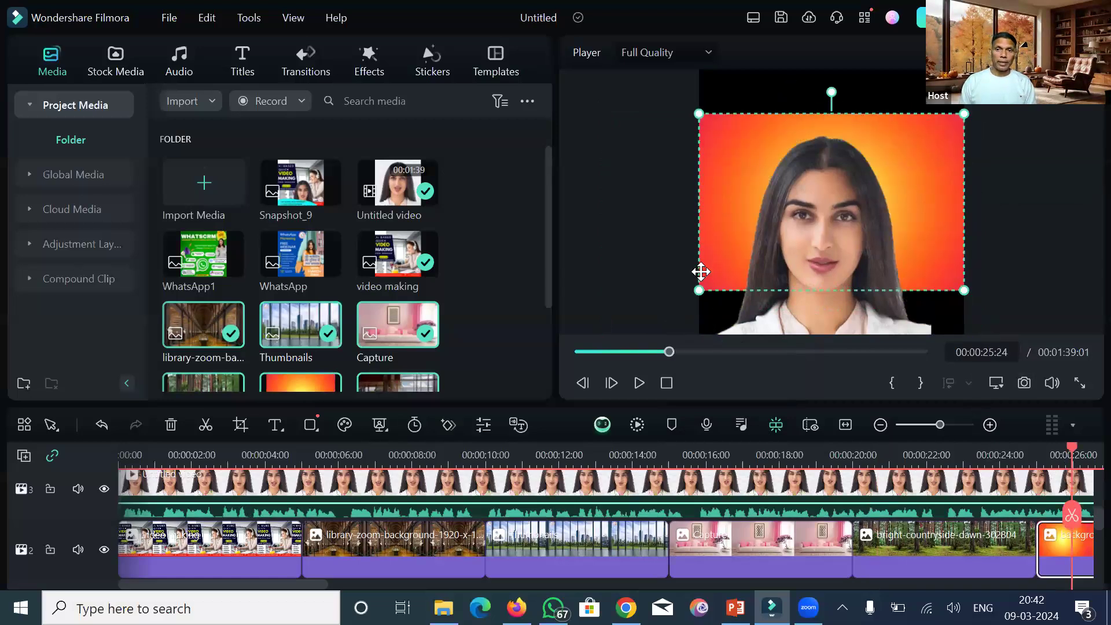
drag(699, 292, 617, 346)
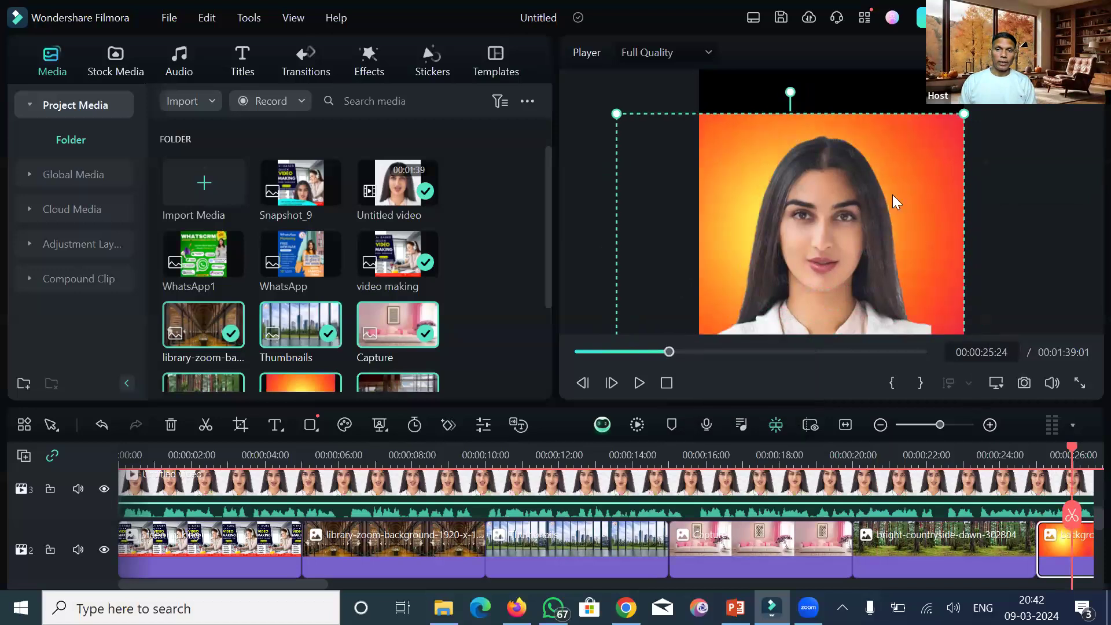
mouse_move(965, 114)
mouse_down()
mouse_move(990, 97)
mouse_move(980, 112)
mouse_up()
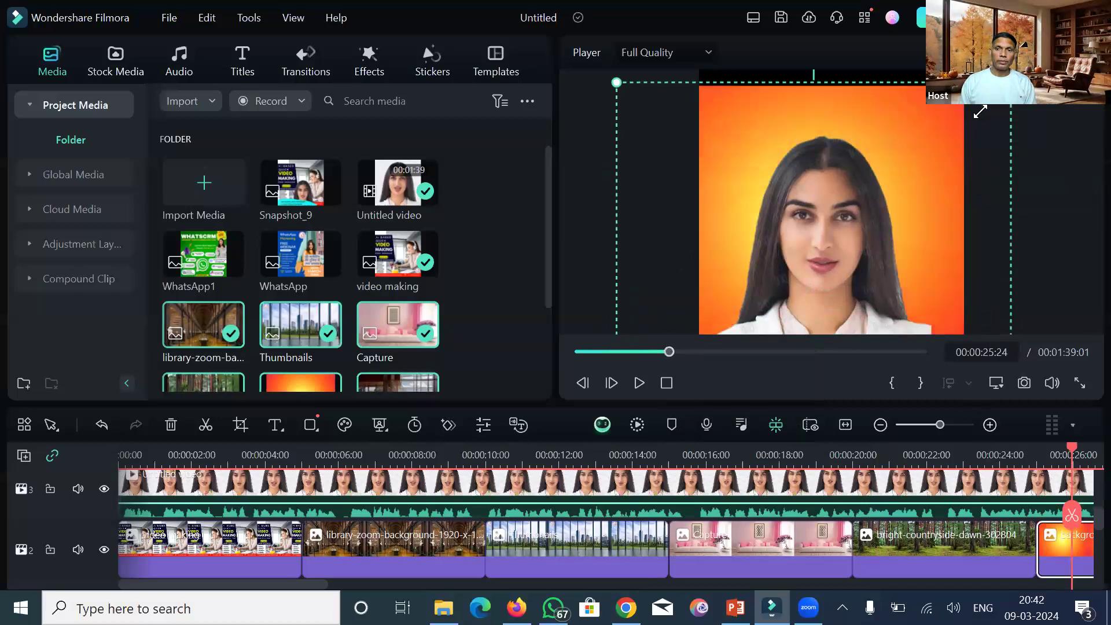
click(641, 381)
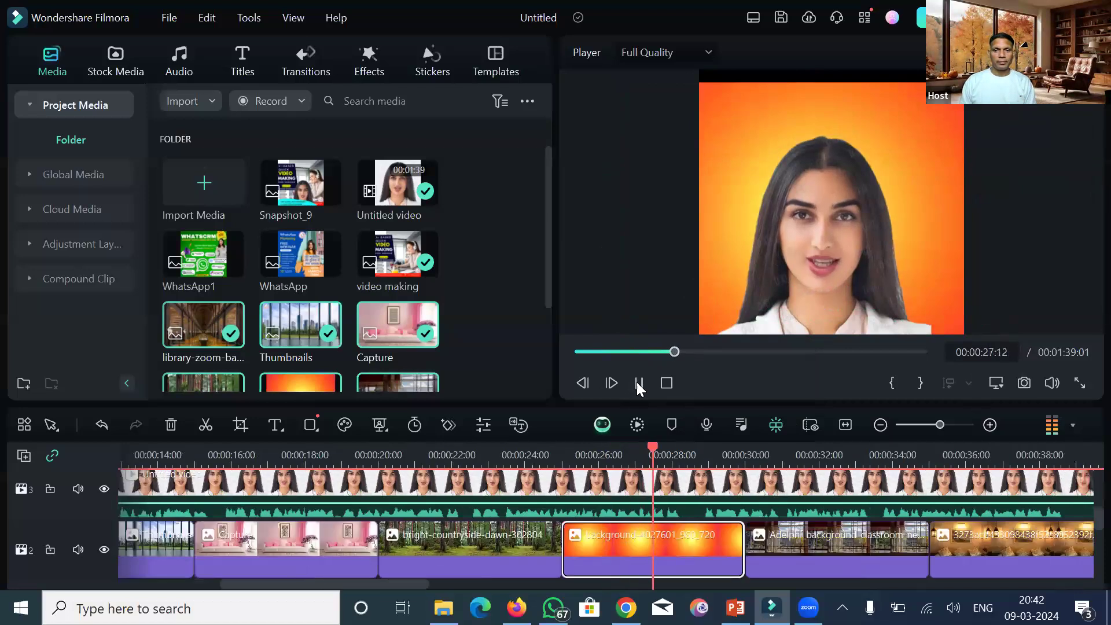
click(639, 383)
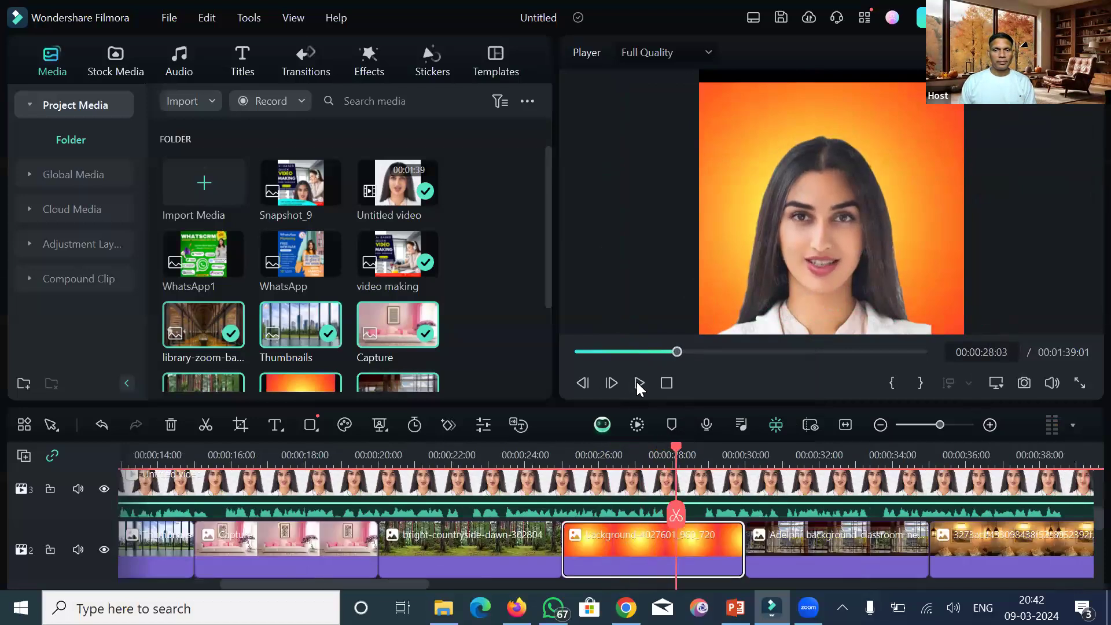
click(638, 383)
click(638, 383)
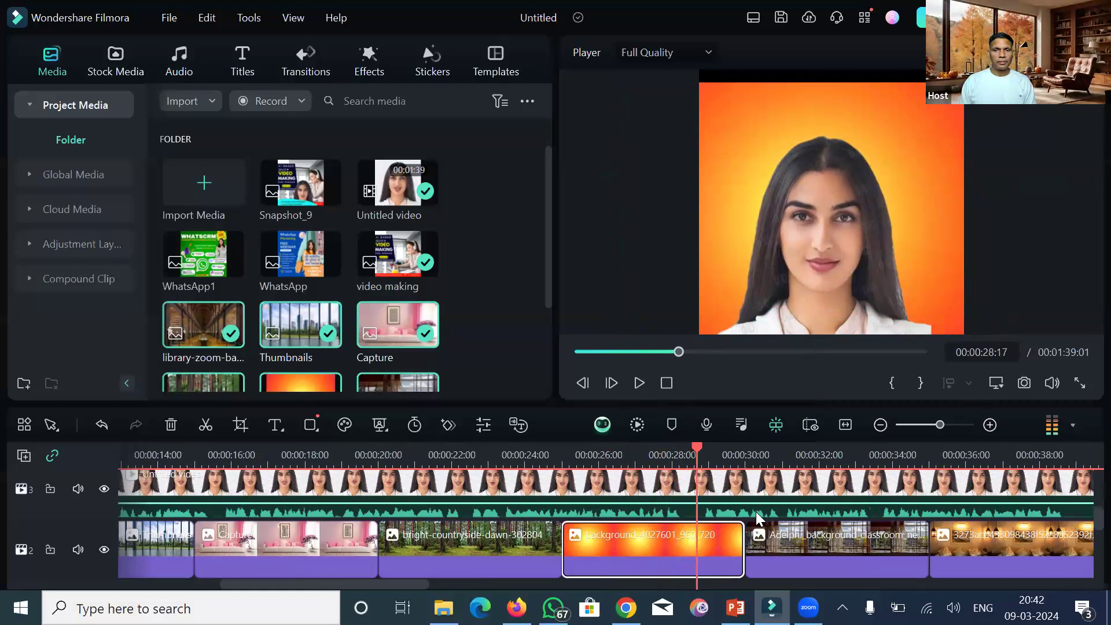
Step: Delete the Adelphi classroom, lamp-lit room and 000 image clips following the orange gradient background on track 2
click(837, 548)
click(856, 458)
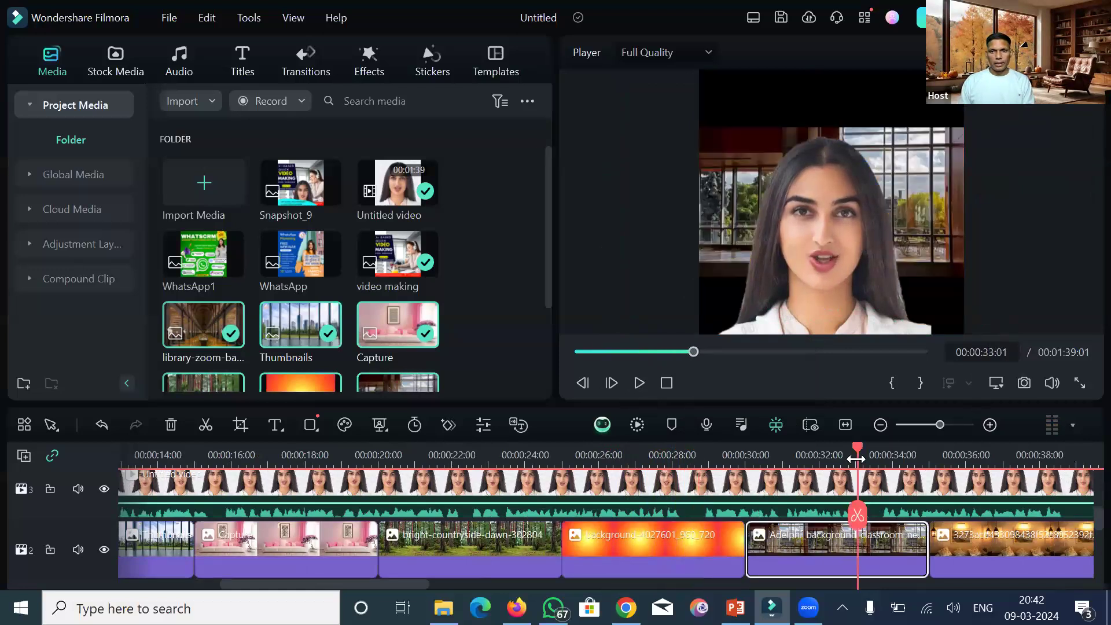
click(995, 458)
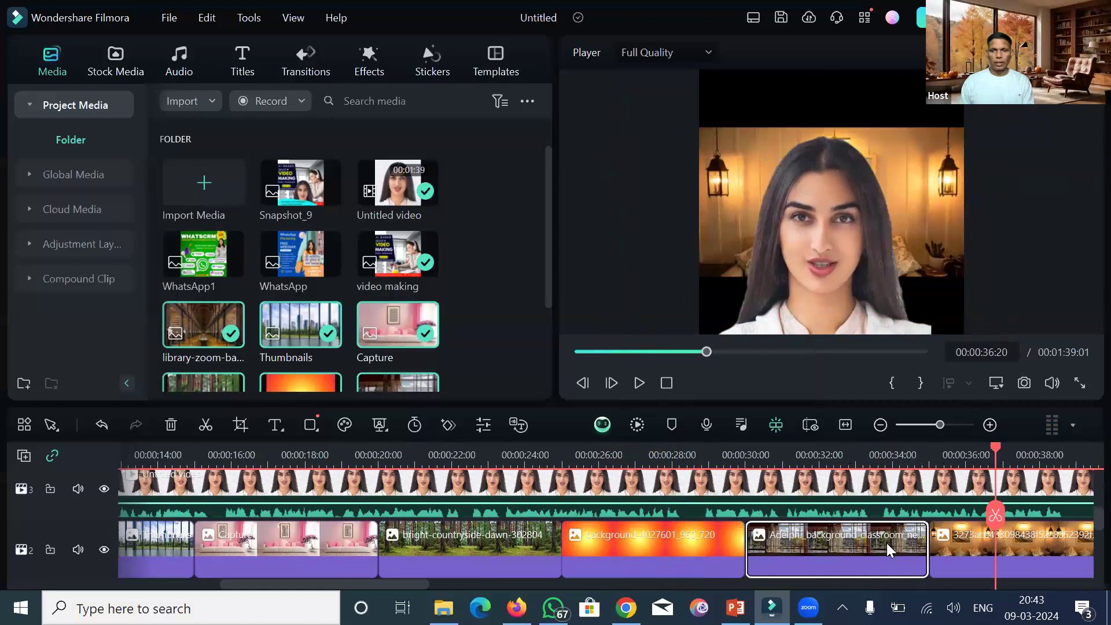
key(ctrl+z)
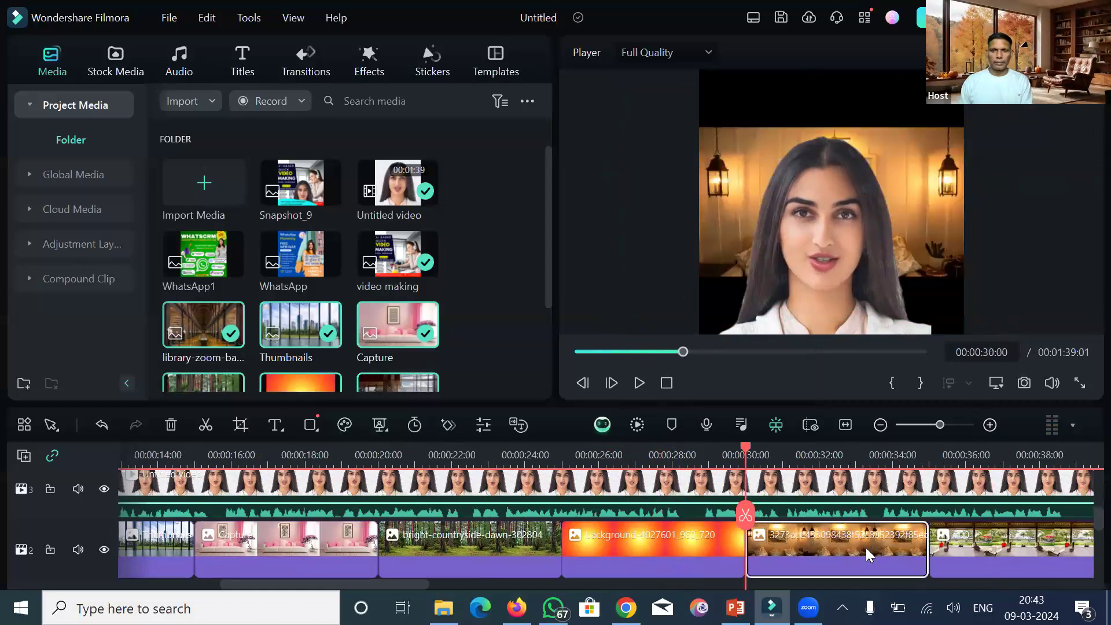
click(867, 554)
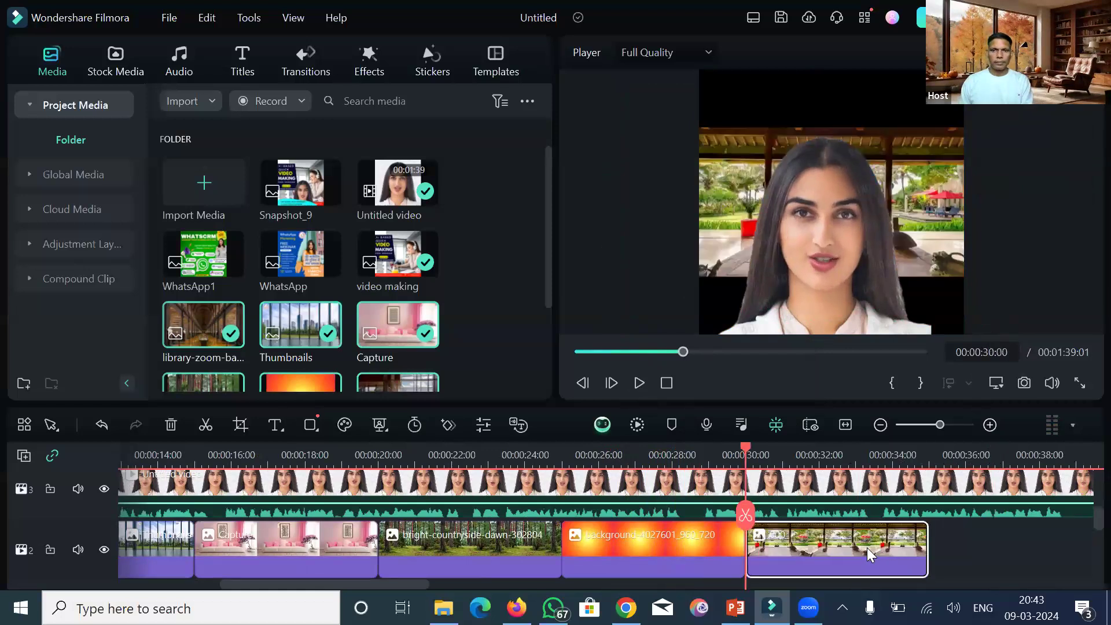
key(Delete)
Step: Extend the orange gradient background clip on track 2 to the end of the presenter video at 00:01:39:01
drag(747, 451, 698, 451)
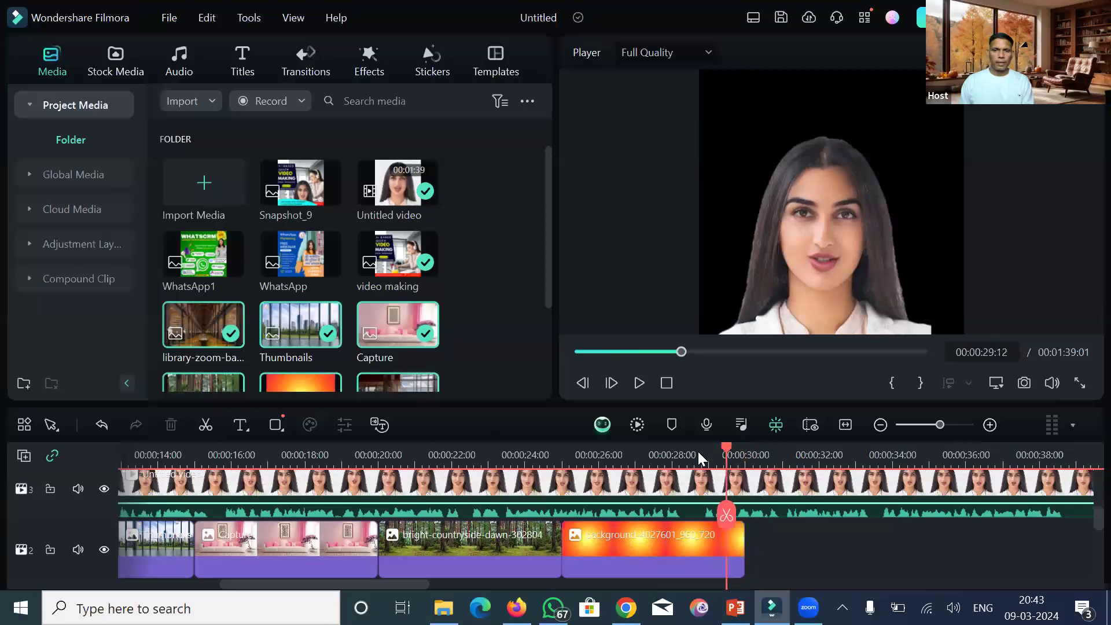
click(728, 544)
drag(741, 538, 1024, 521)
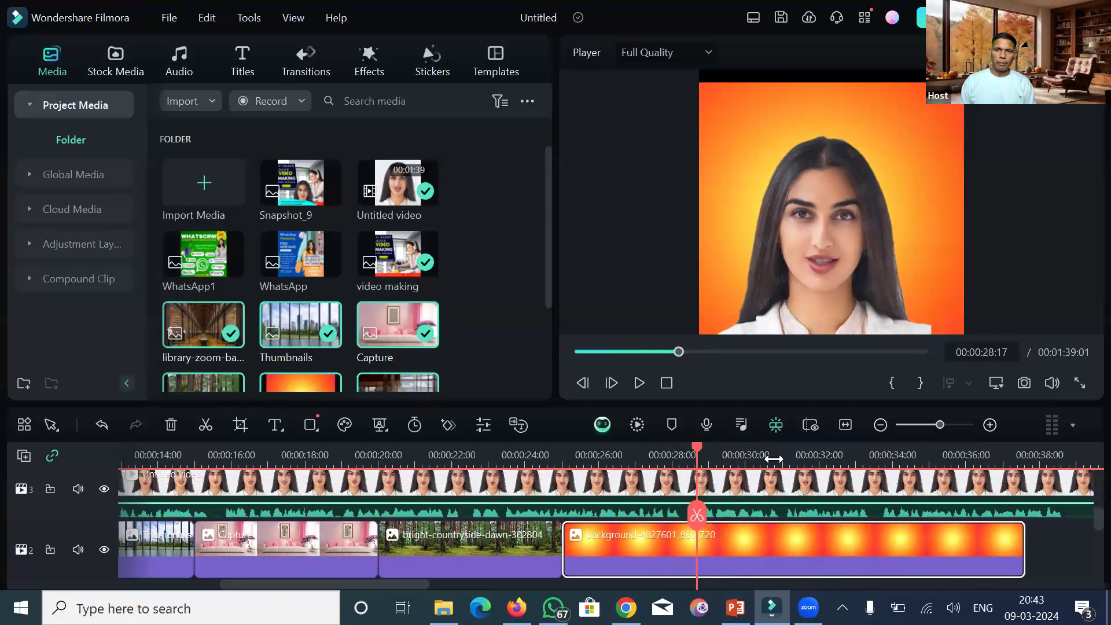
drag(420, 585, 540, 578)
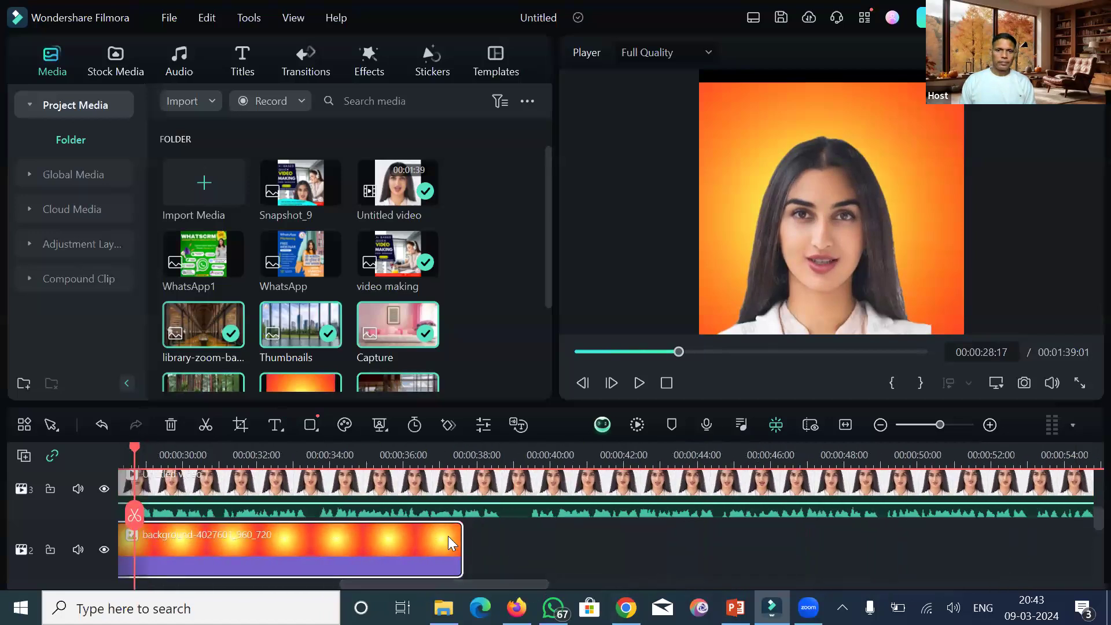
drag(464, 540, 935, 549)
drag(525, 582, 671, 582)
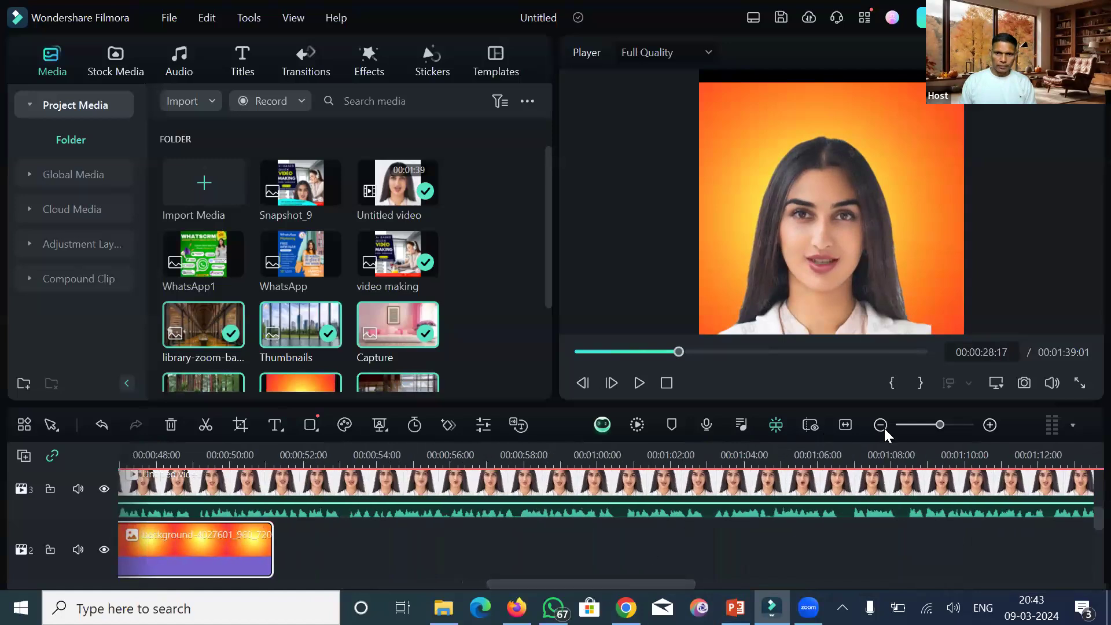
drag(941, 425, 925, 426)
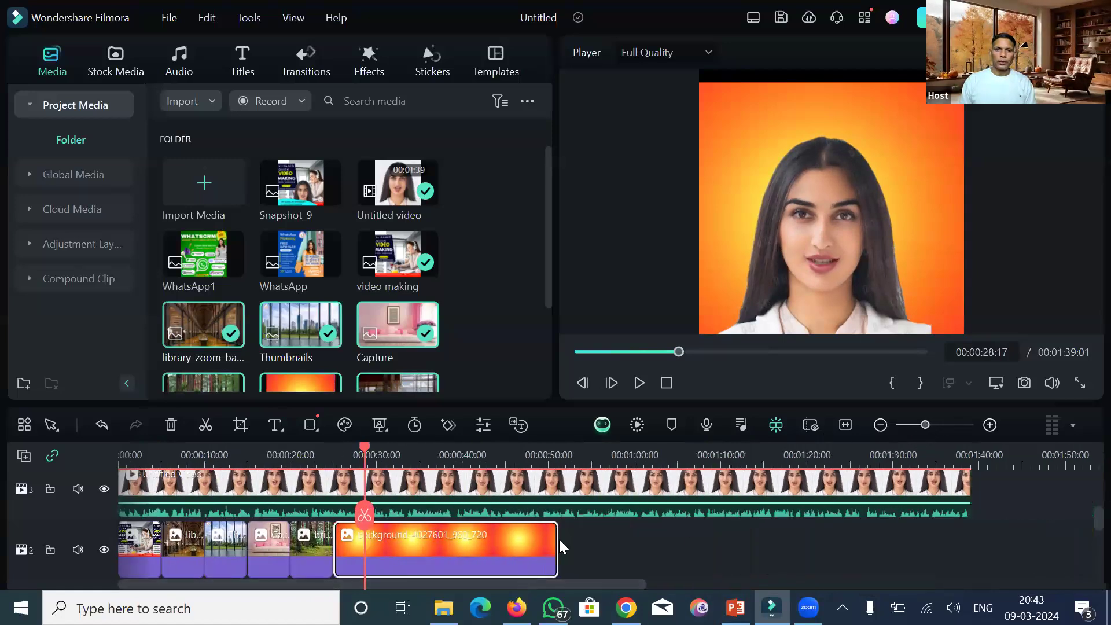
drag(558, 547, 970, 554)
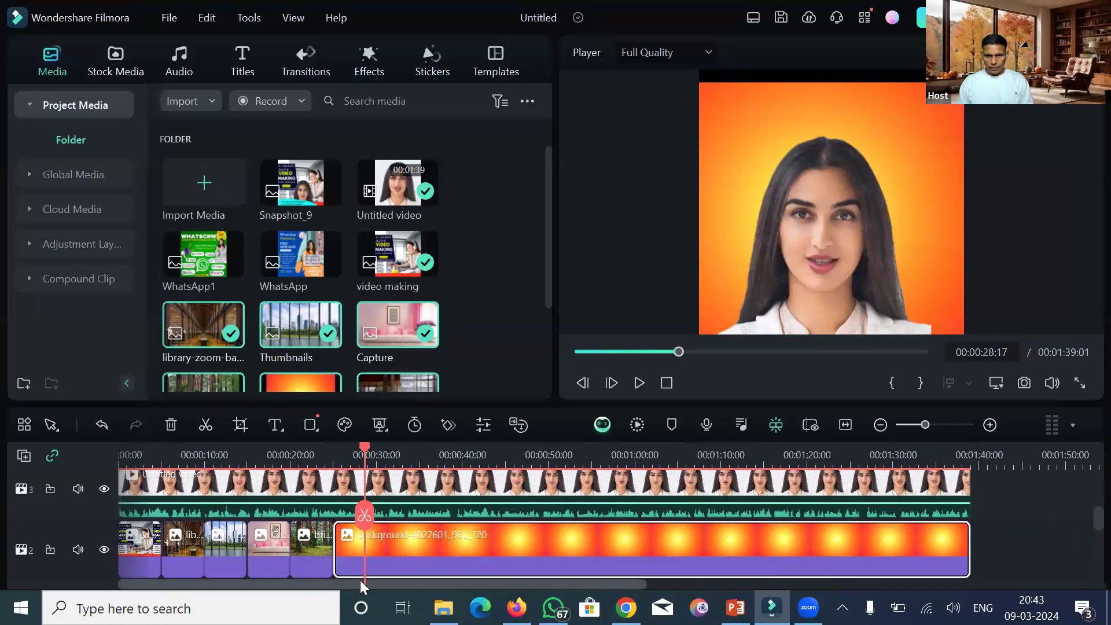
drag(926, 426, 922, 426)
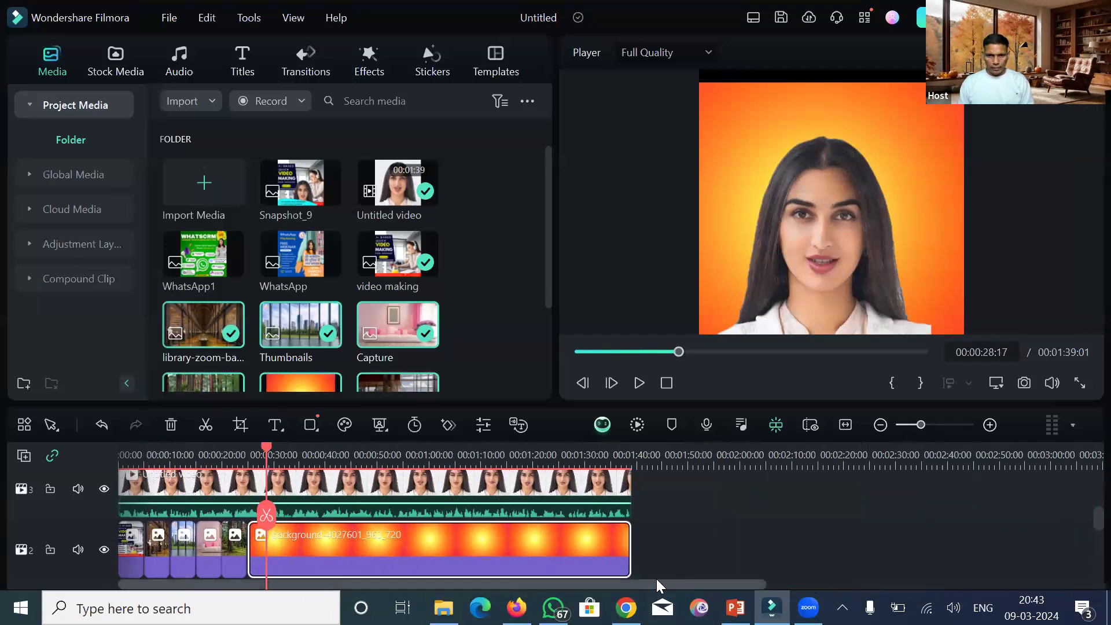
Step: At 00:00:01:04, shrink the presenter to about half size and place it along the poster's bottom edge, near the middle
click(124, 453)
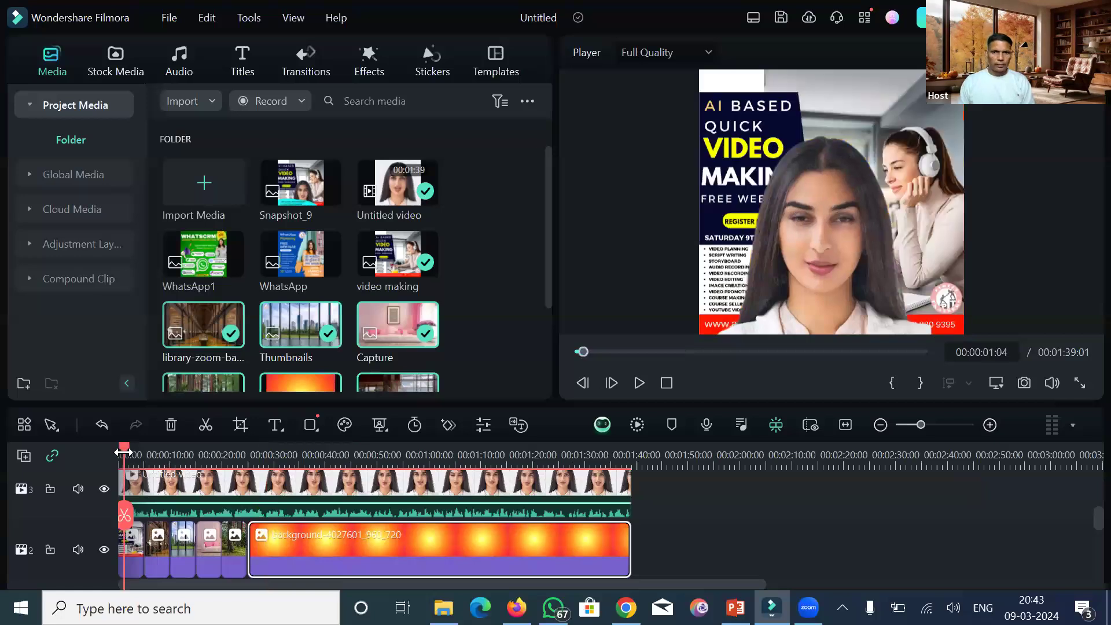
click(827, 171)
drag(716, 129, 796, 208)
mouse_move(833, 243)
mouse_down()
mouse_move(857, 257)
mouse_move(830, 256)
mouse_up()
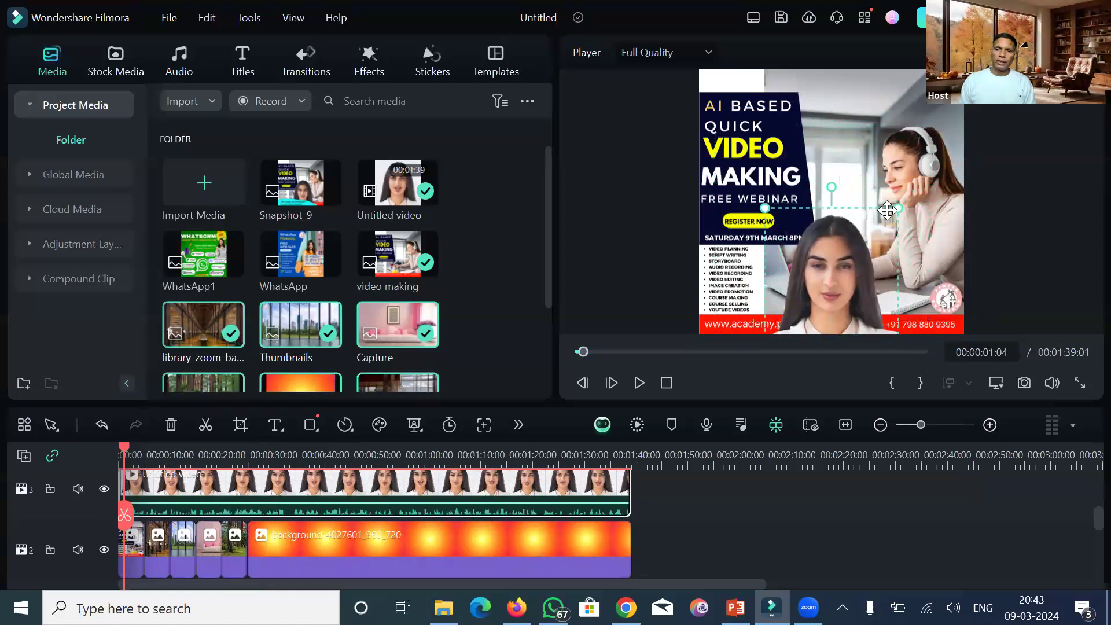
Step: Open the AI tools of the video making poster clip and turn on Chroma Key
click(904, 188)
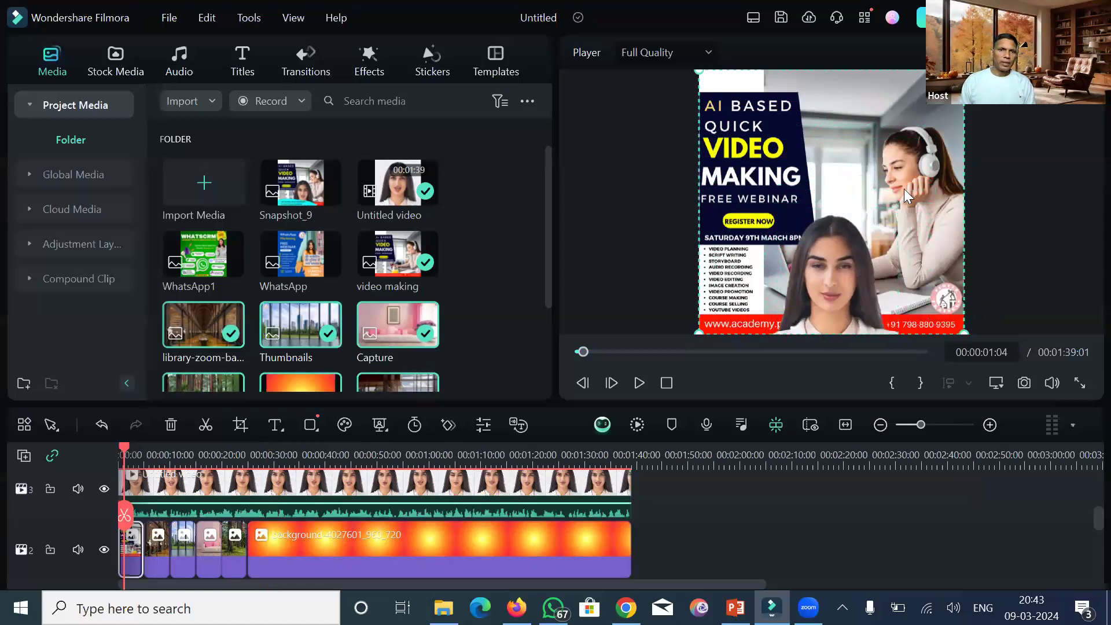
double_click(611, 187)
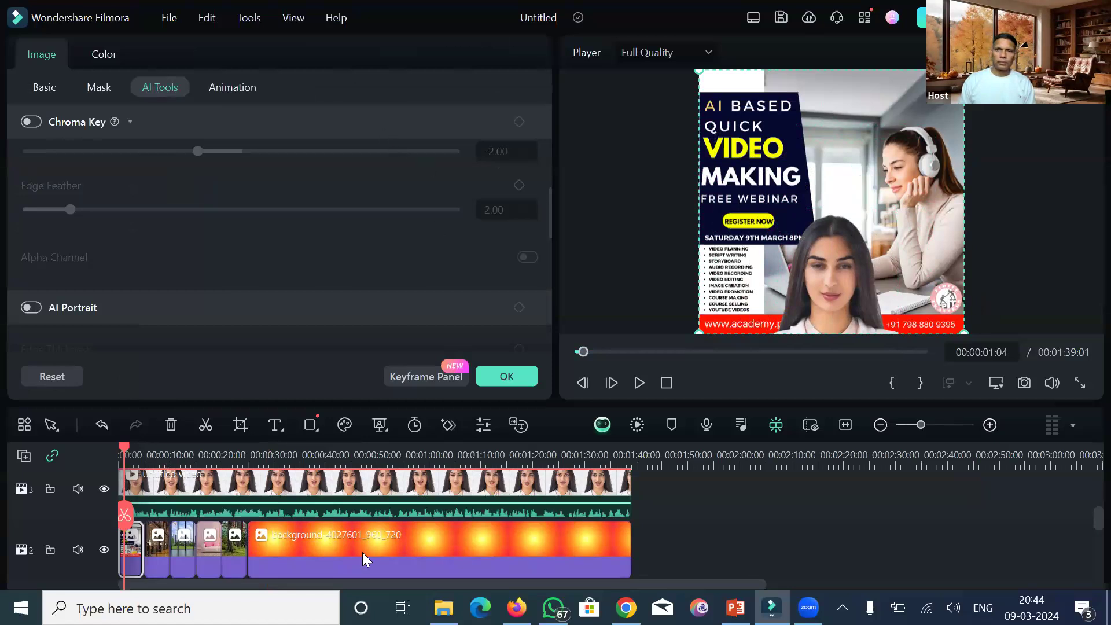
click(513, 370)
double_click(698, 173)
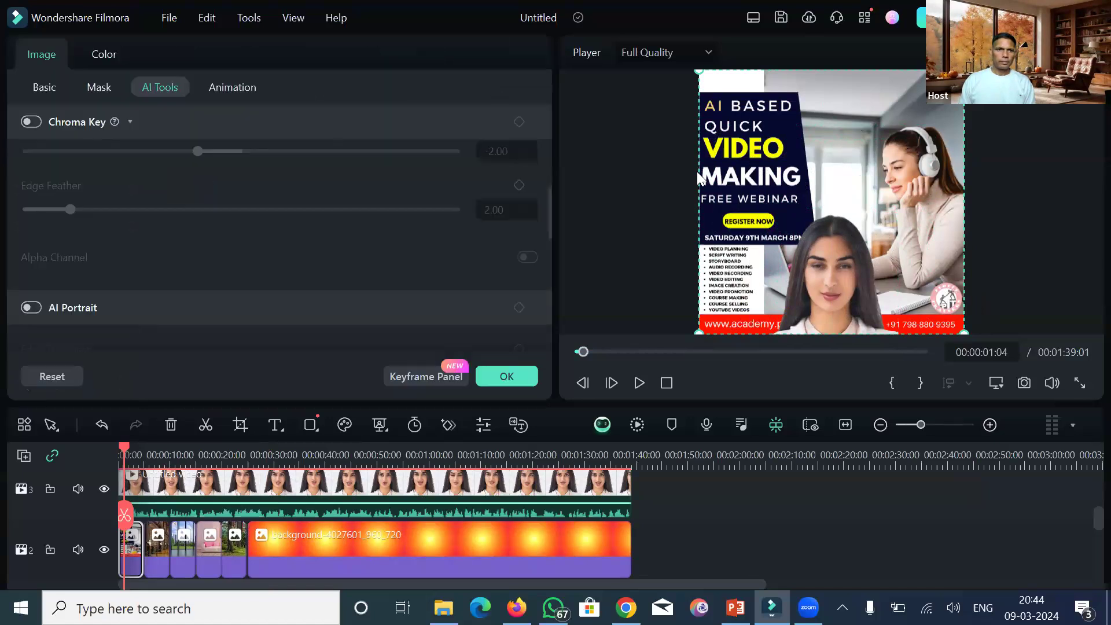
click(32, 122)
scroll(214, 154, up, 4)
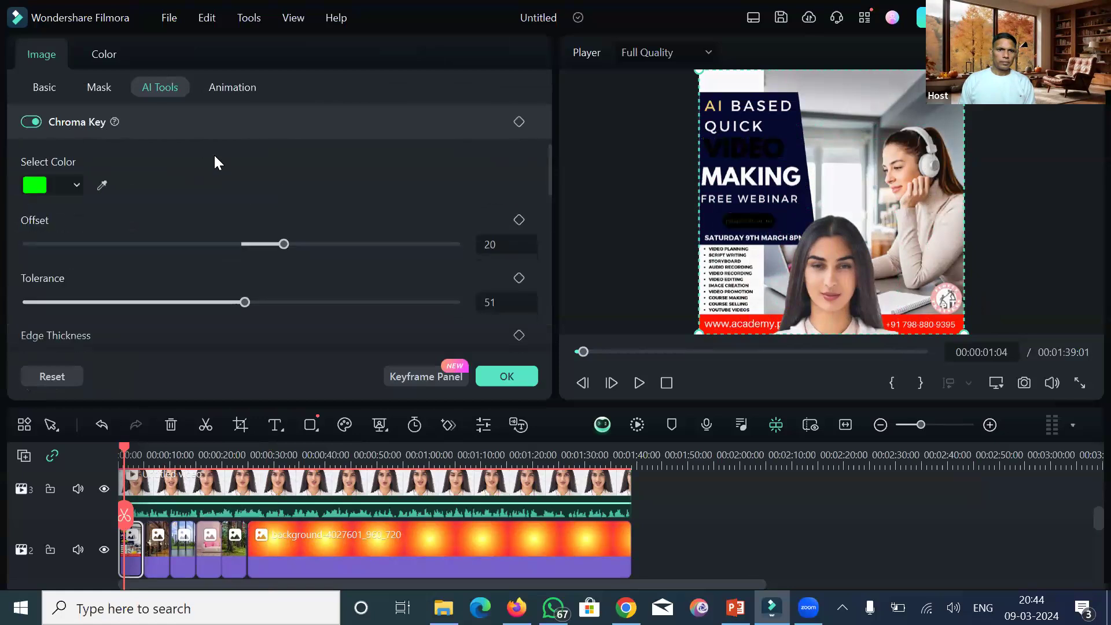
Step: Turn on AI Image Stylizer for the poster and generate the Oil Painting style, agreeing to cloud processing
click(31, 122)
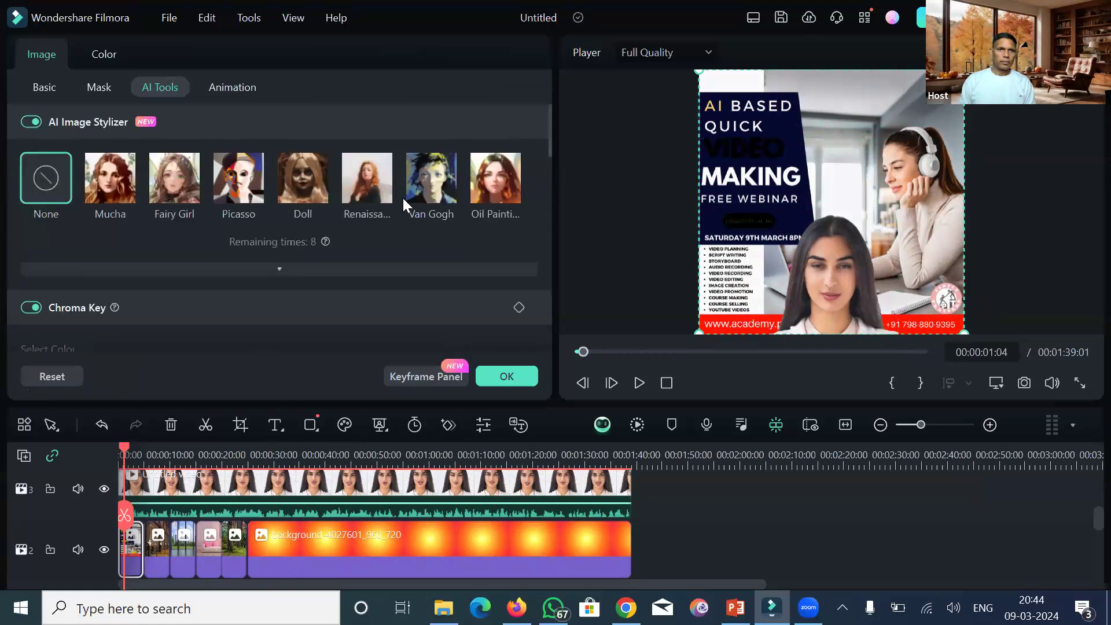
click(487, 183)
click(633, 329)
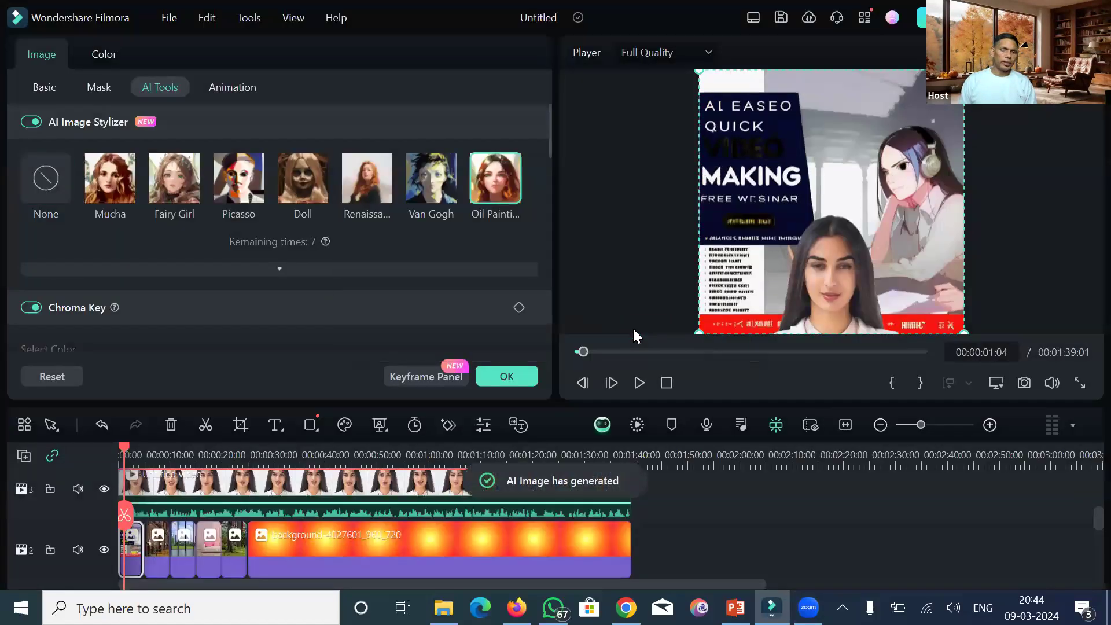
Step: Replace the poster's AI style with Van Gogh and play the video briefly from 00:00:01:04
click(431, 191)
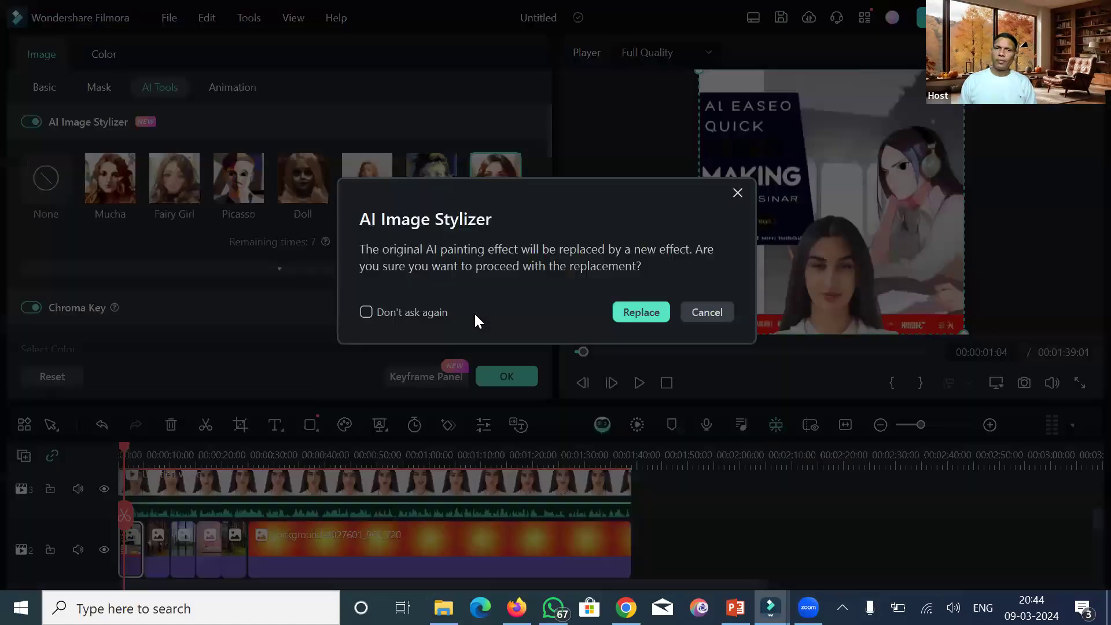
click(631, 313)
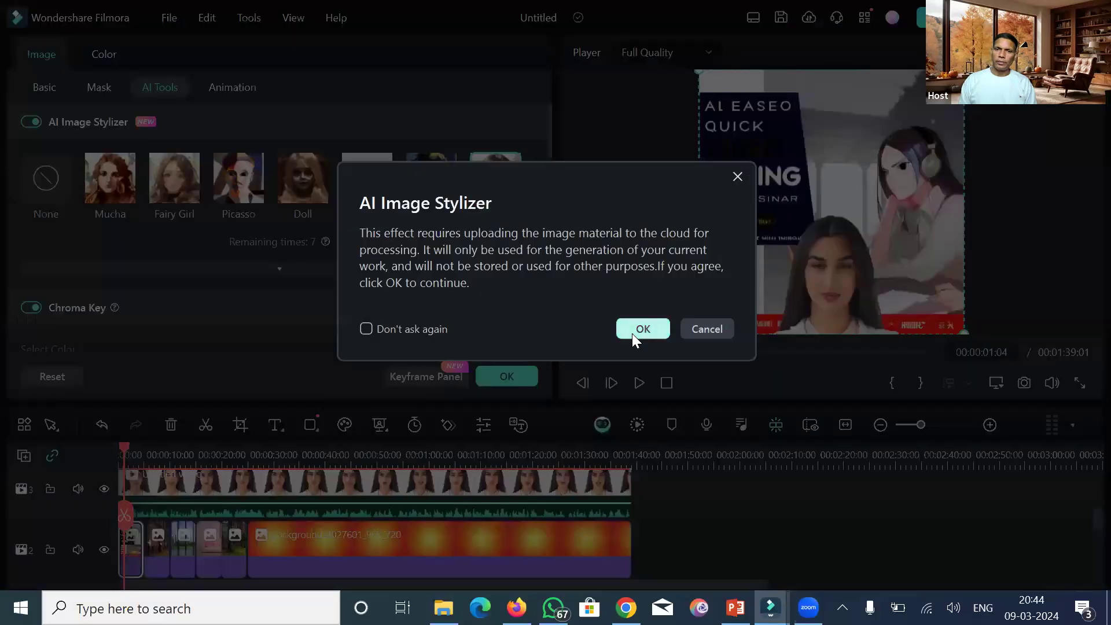
click(631, 332)
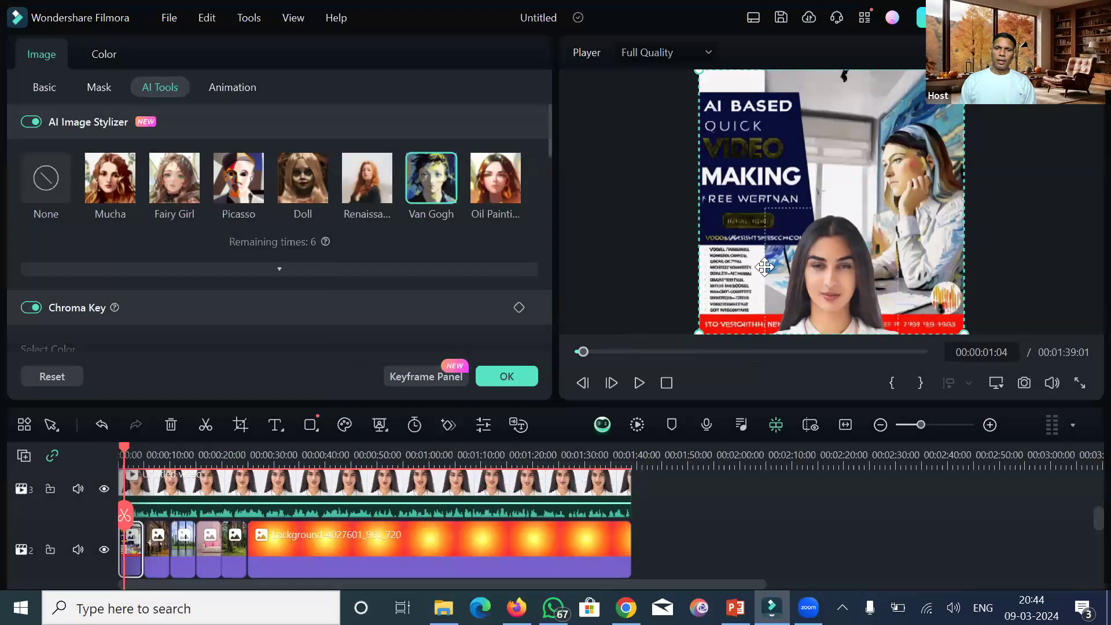
click(639, 385)
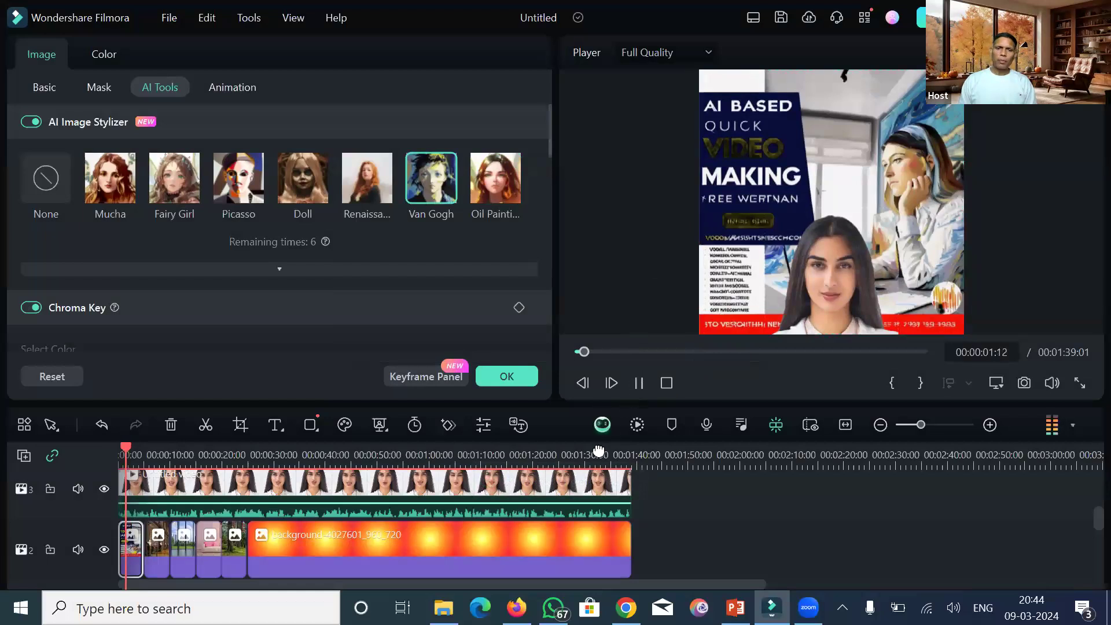
click(639, 385)
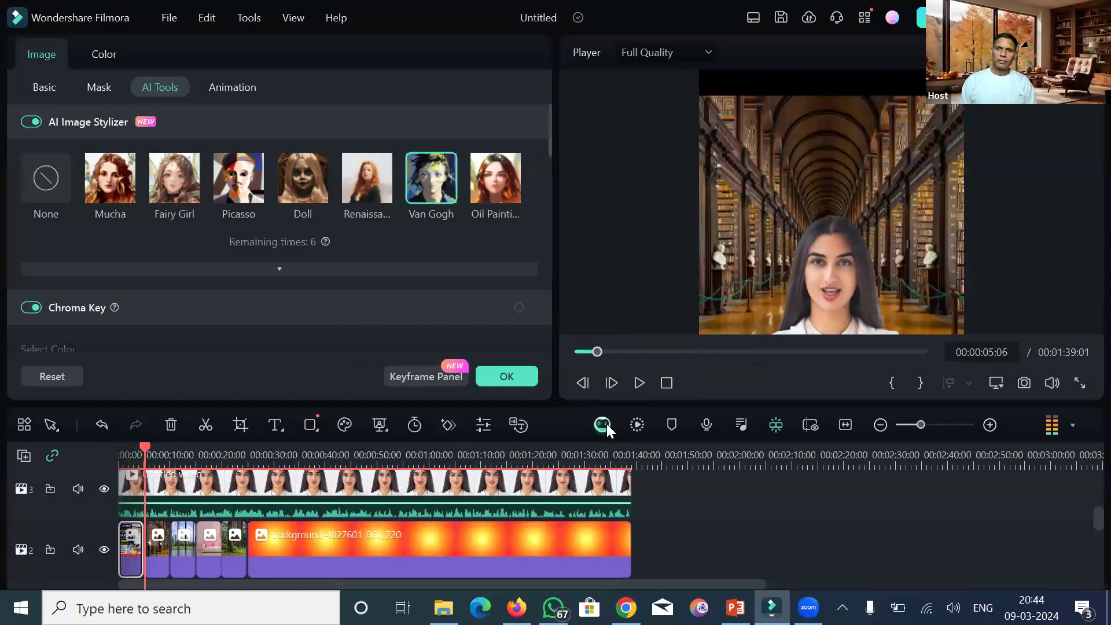
Step: At 00:01:29:23, enlarge and reposition the presenter so it spans the frame's full width over the orange gradient background
click(583, 451)
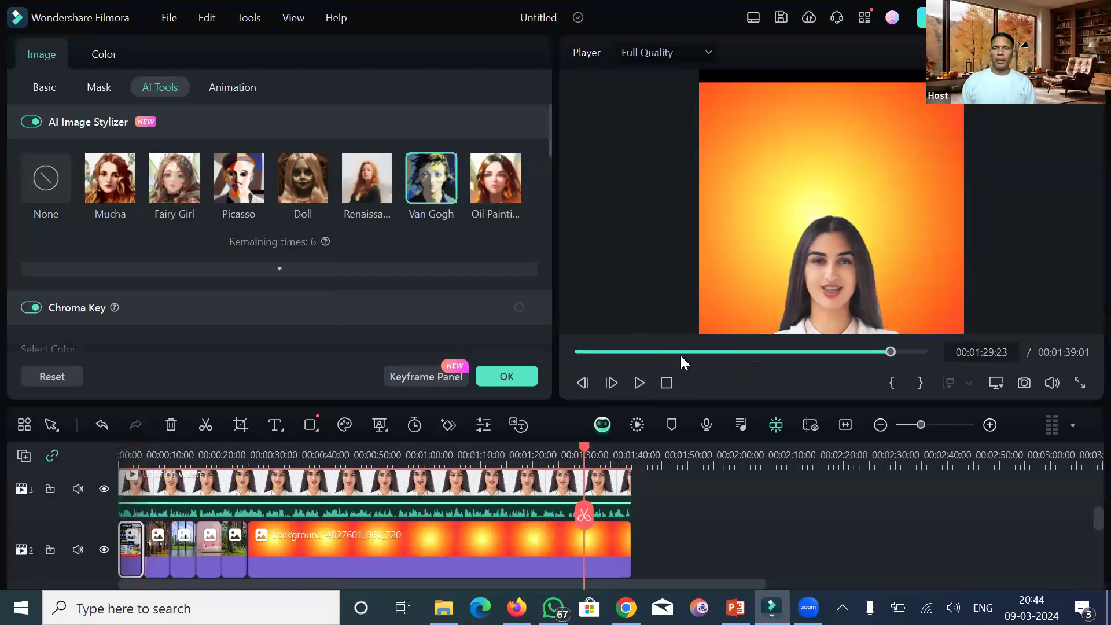
click(827, 258)
mouse_move(828, 257)
mouse_down()
mouse_move(826, 225)
mouse_move(825, 275)
mouse_up()
drag(901, 199, 940, 159)
drag(762, 158, 707, 133)
drag(941, 102, 964, 76)
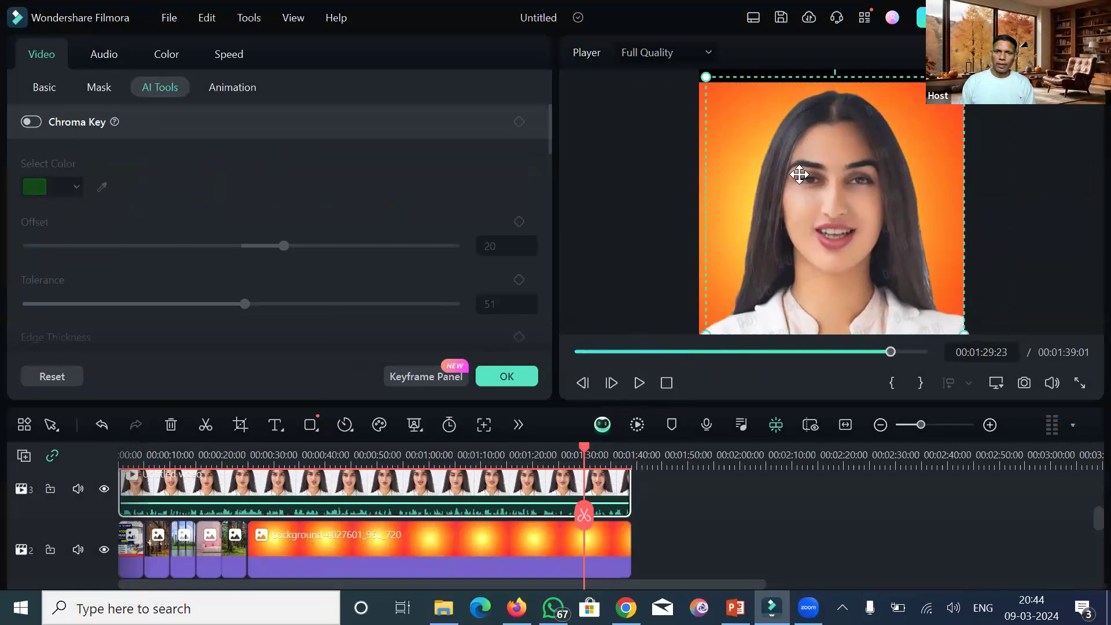
drag(802, 174, 793, 183)
drag(958, 83, 964, 75)
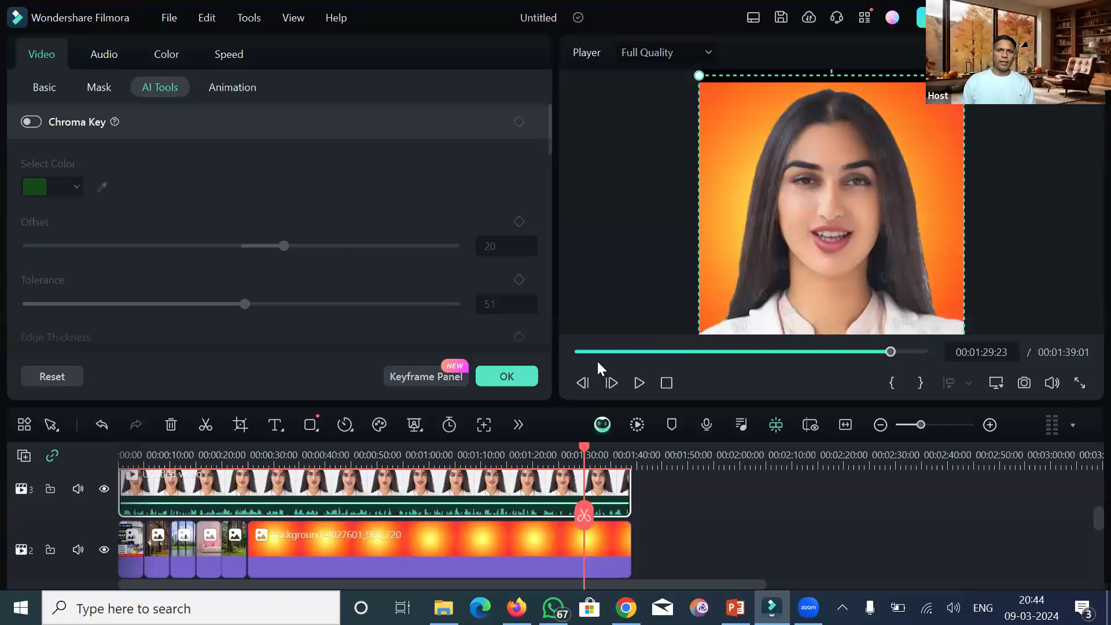
Step: Preview the enlarged presenter by playing briefly from 00:01:29:23 and again around 00:00:41
click(639, 383)
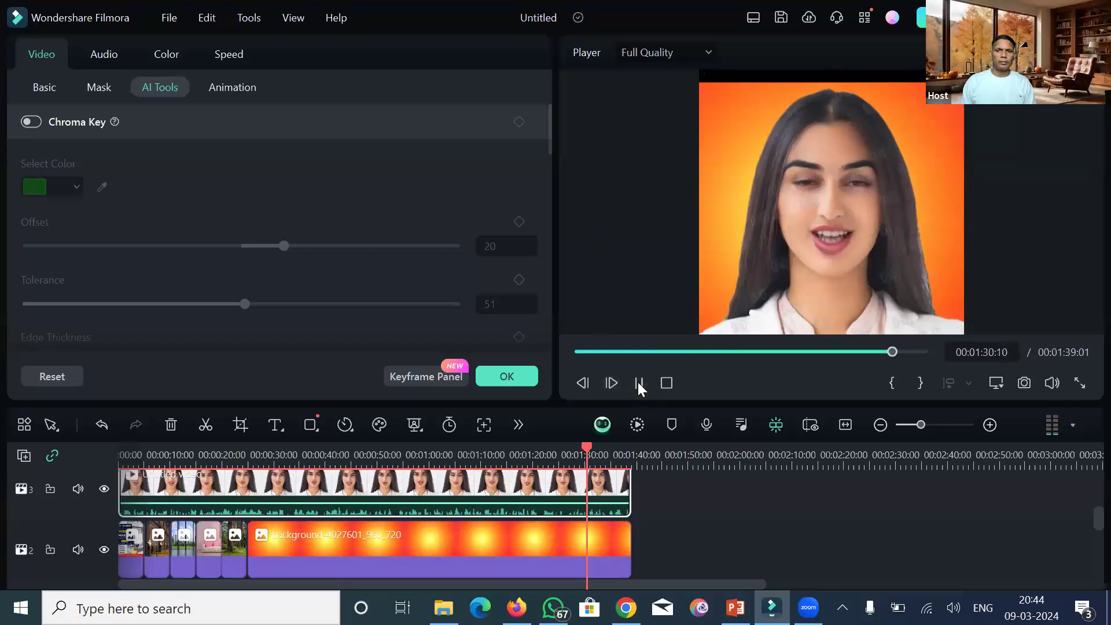
click(639, 382)
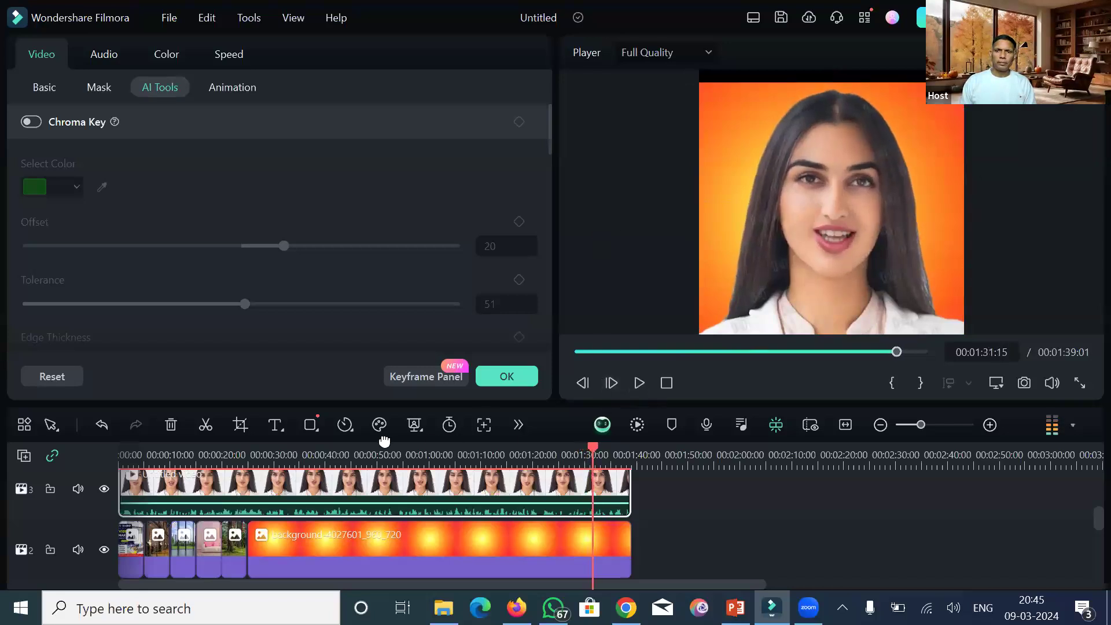
click(315, 453)
click(644, 389)
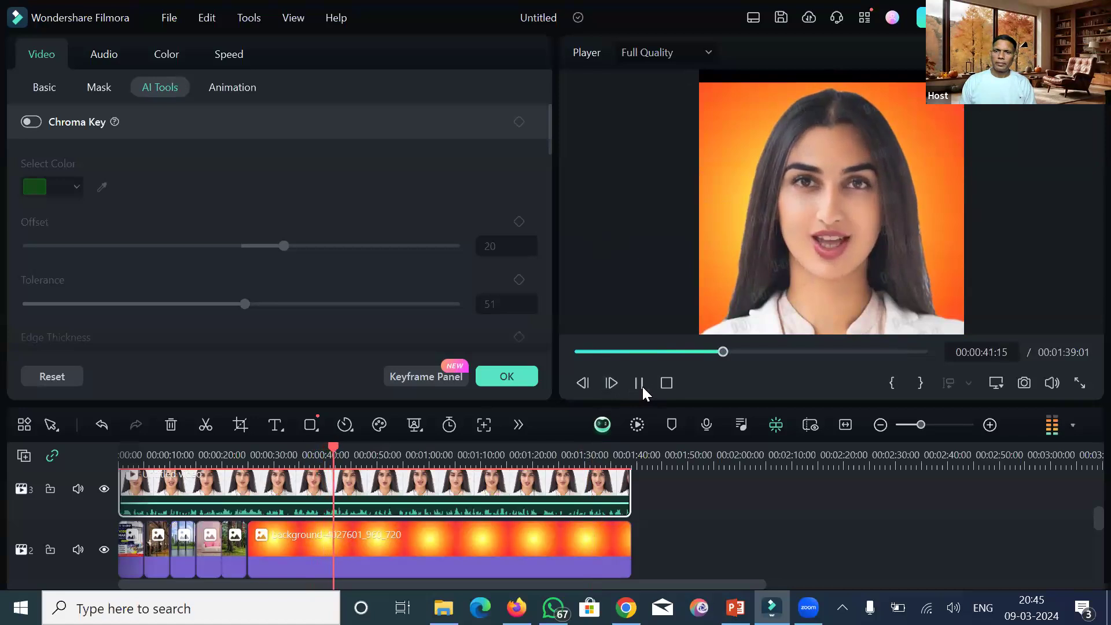
click(641, 386)
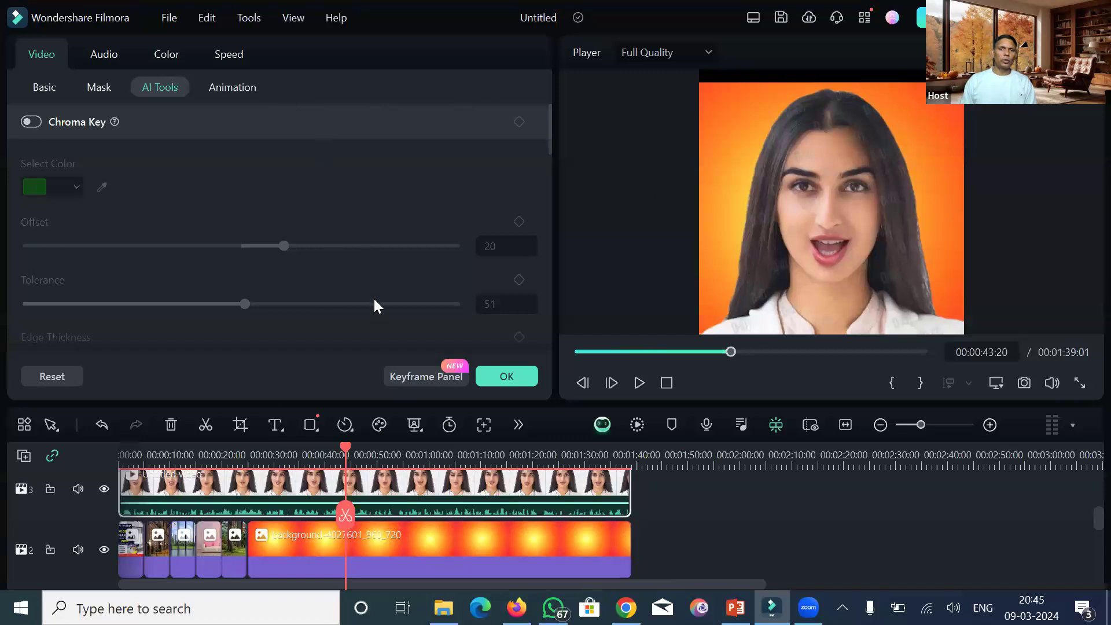
Step: Close the clip properties and exit the project without saving the changes
click(506, 375)
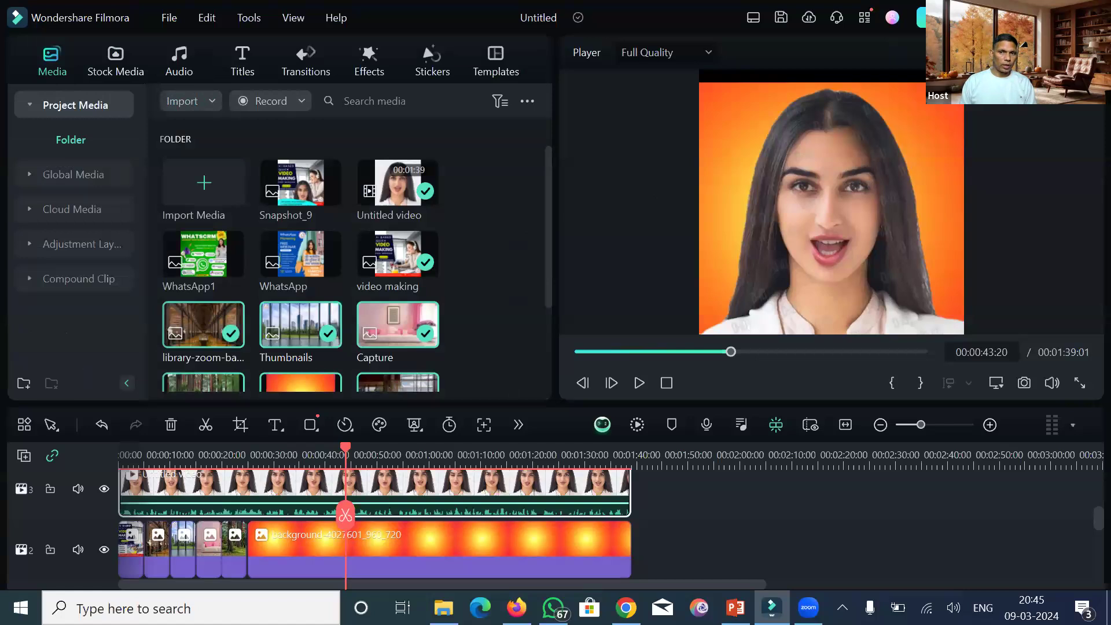
key(alt+F4)
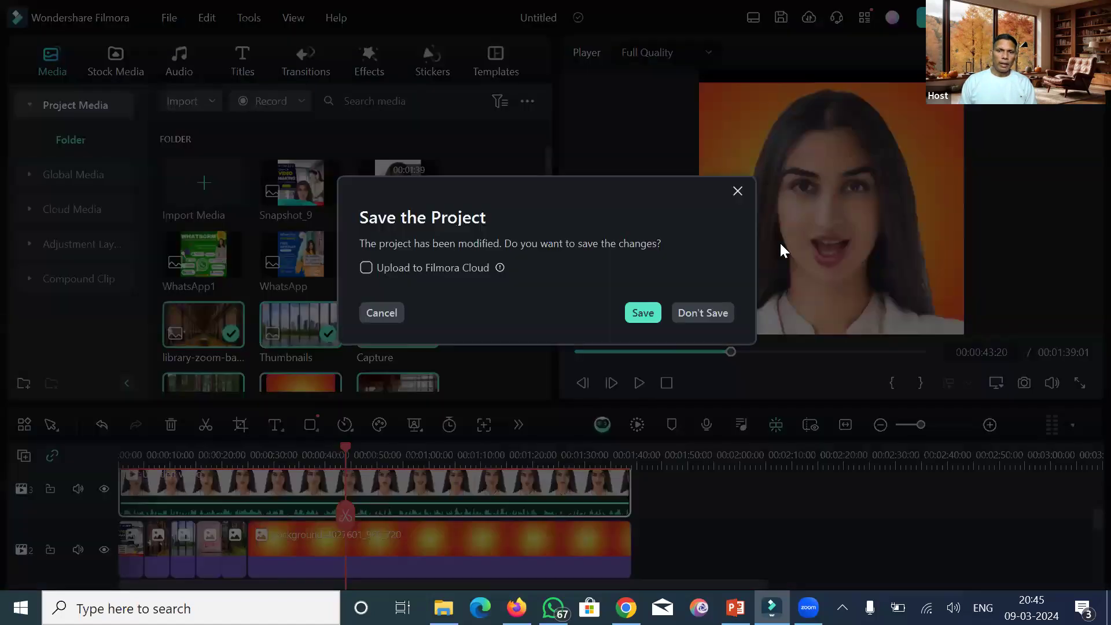
click(697, 313)
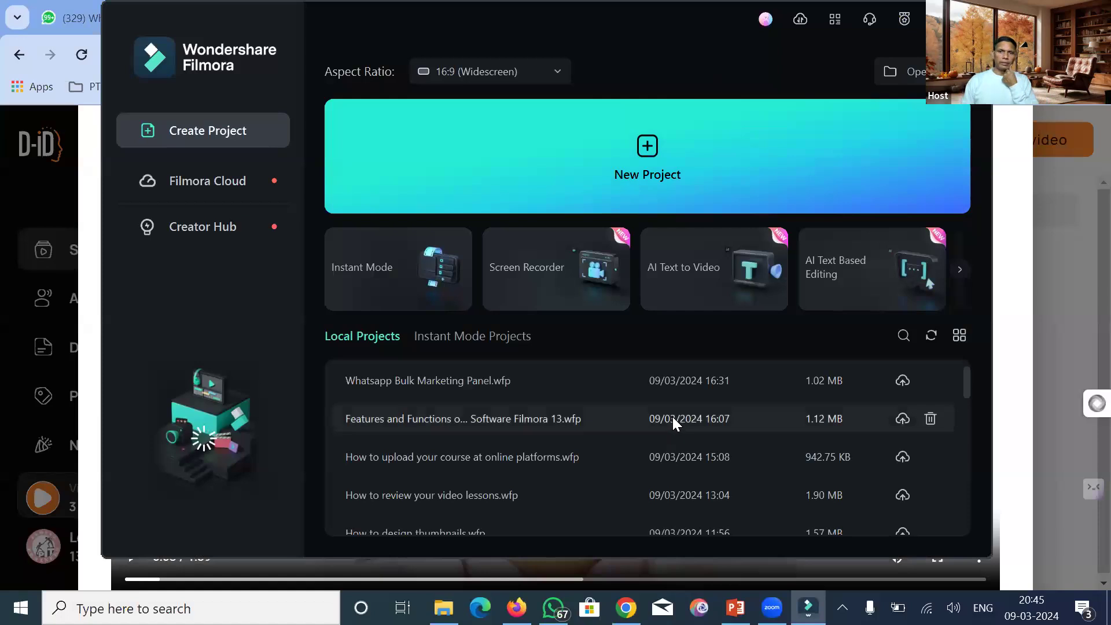
Step: Open the AI Text to Video tool, review the available voices and choose Jenny
mouse_move(595, 269)
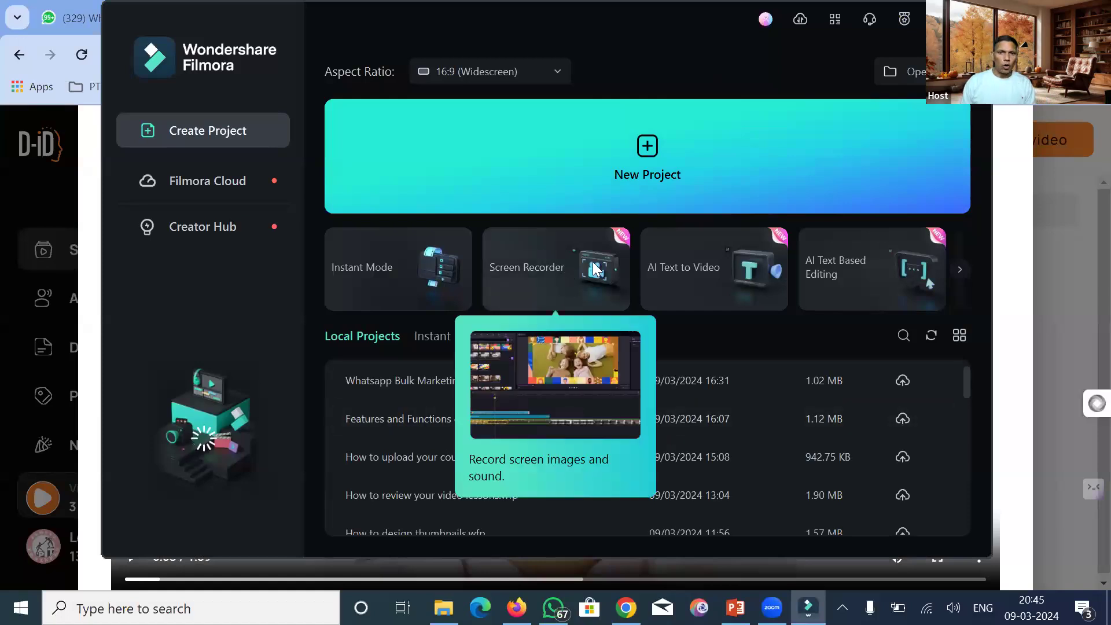
mouse_move(754, 274)
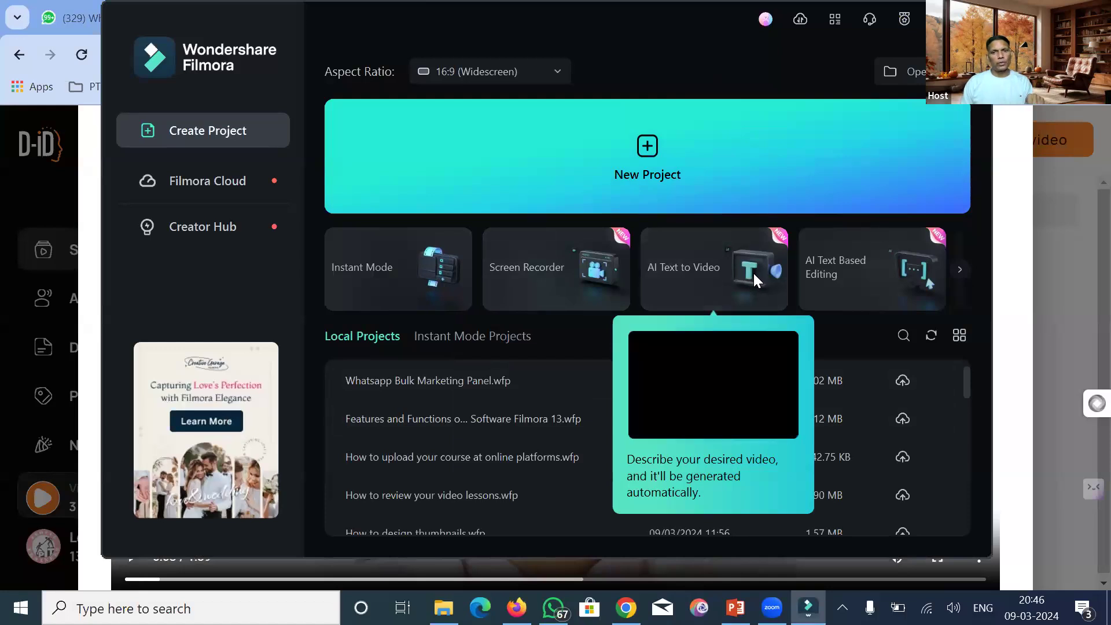
click(753, 272)
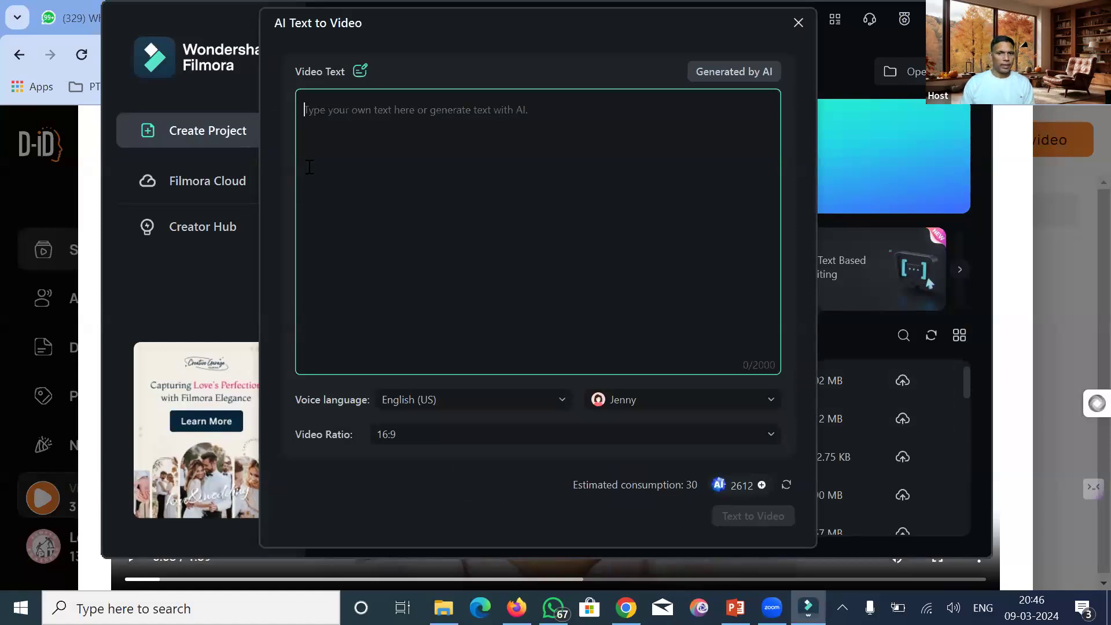
click(650, 398)
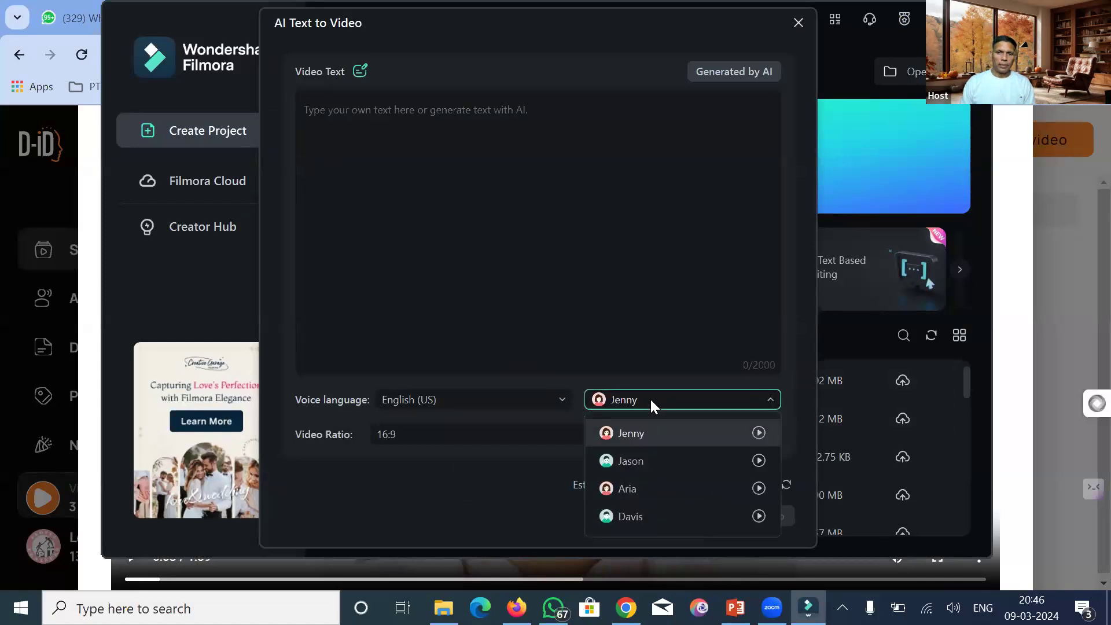
click(648, 434)
Step: Enter "Speech" as the video text and close AI Text to Video without generating a video
click(379, 138)
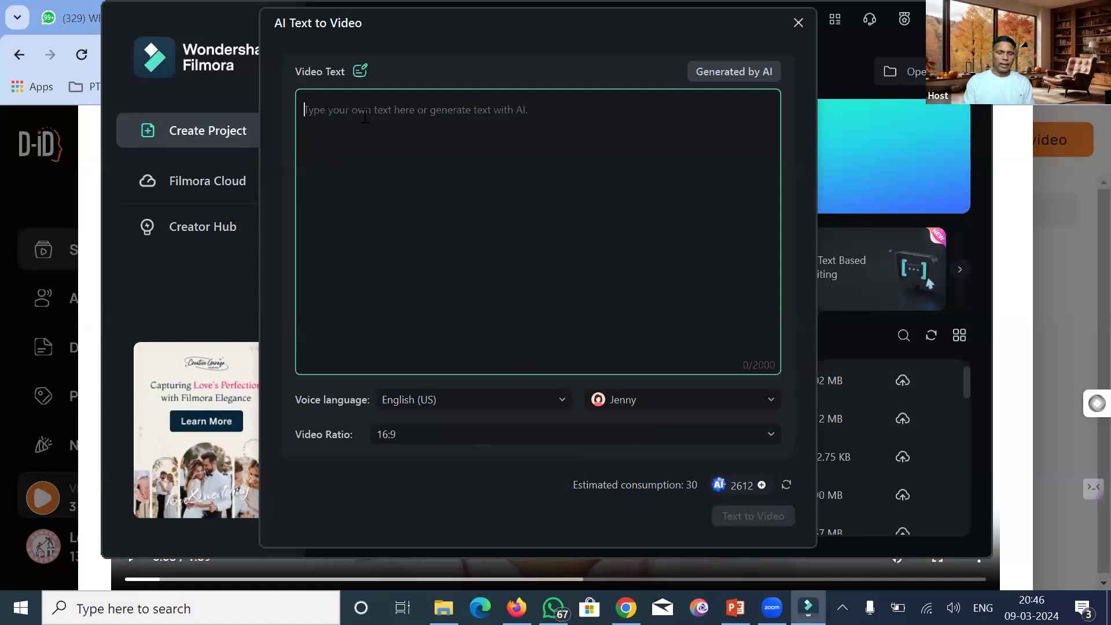
text(Write)
key(BackSpace)
key(BackSpace)
key(BackSpace)
key(BackSpace)
key(BackSpace)
key(BackSpace)
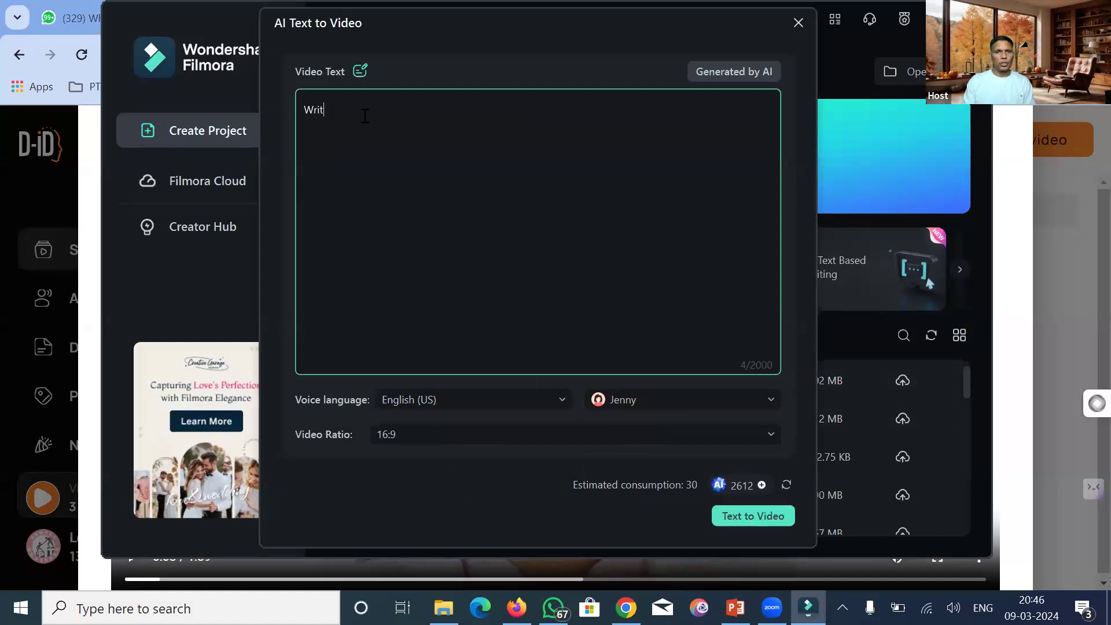
text(Speech)
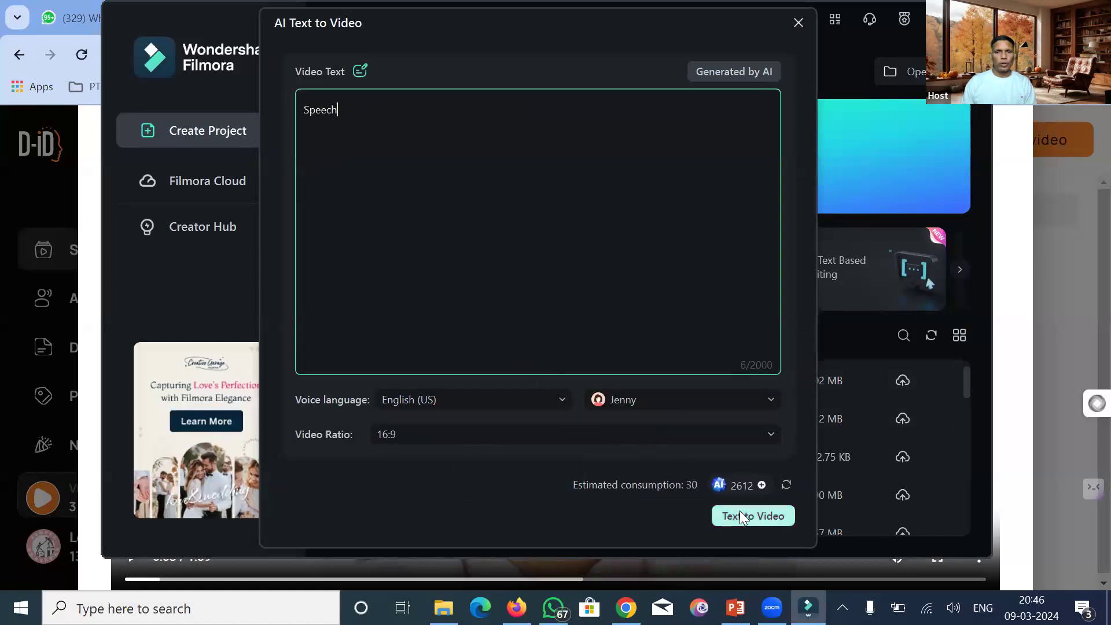
click(575, 78)
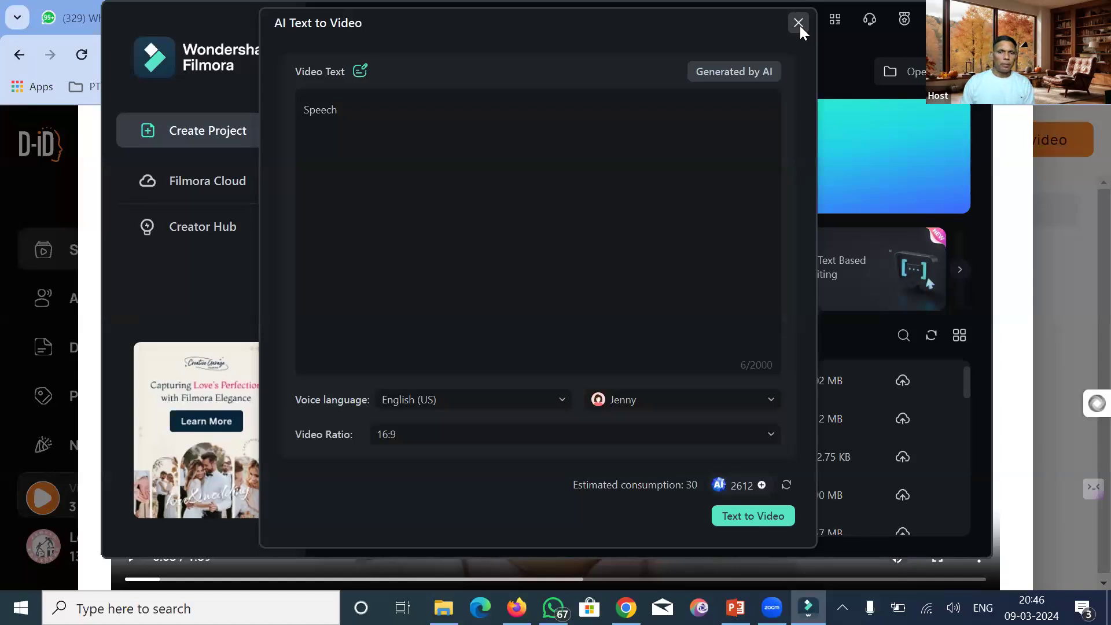
click(798, 23)
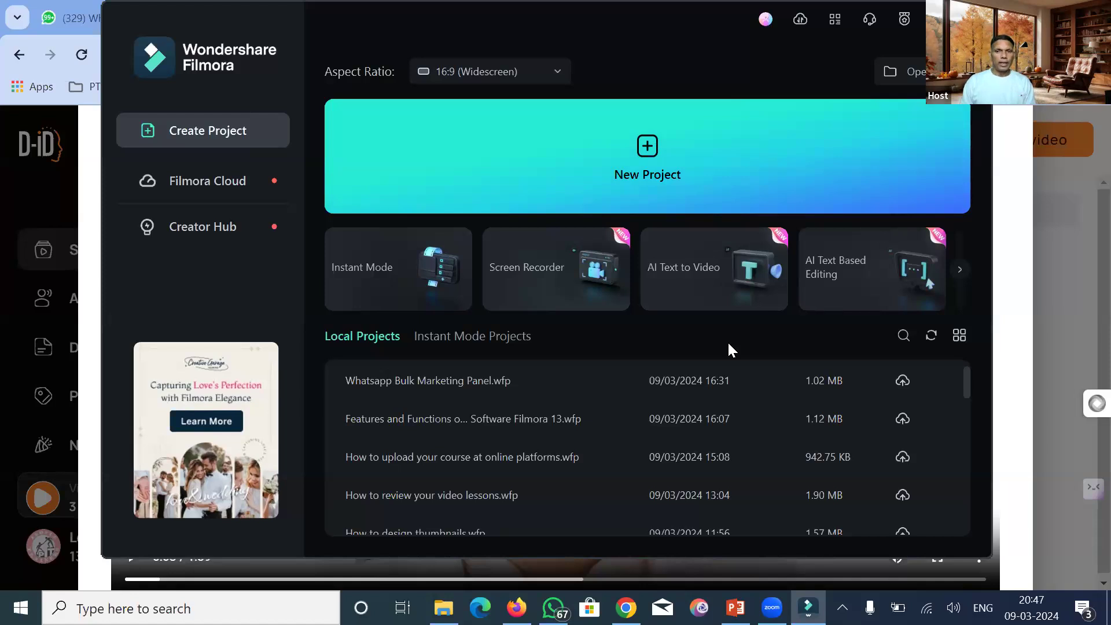
Step: Examine the AI Text Based Editing description and the further creation tools such as Avatar Presentation and AI Copywriting
mouse_move(712, 267)
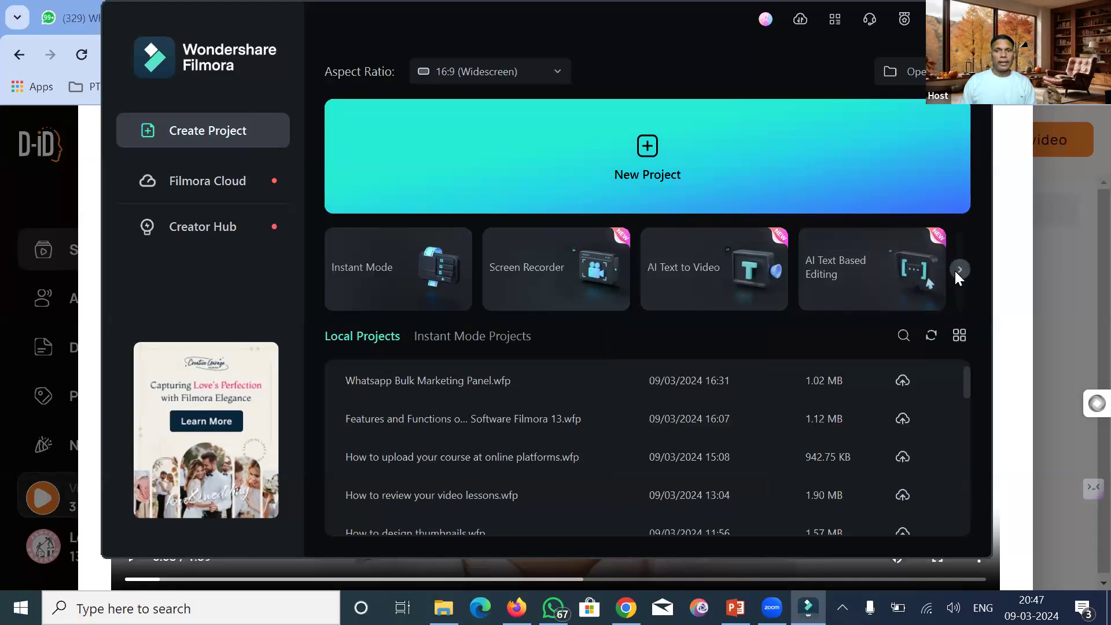
mouse_move(908, 269)
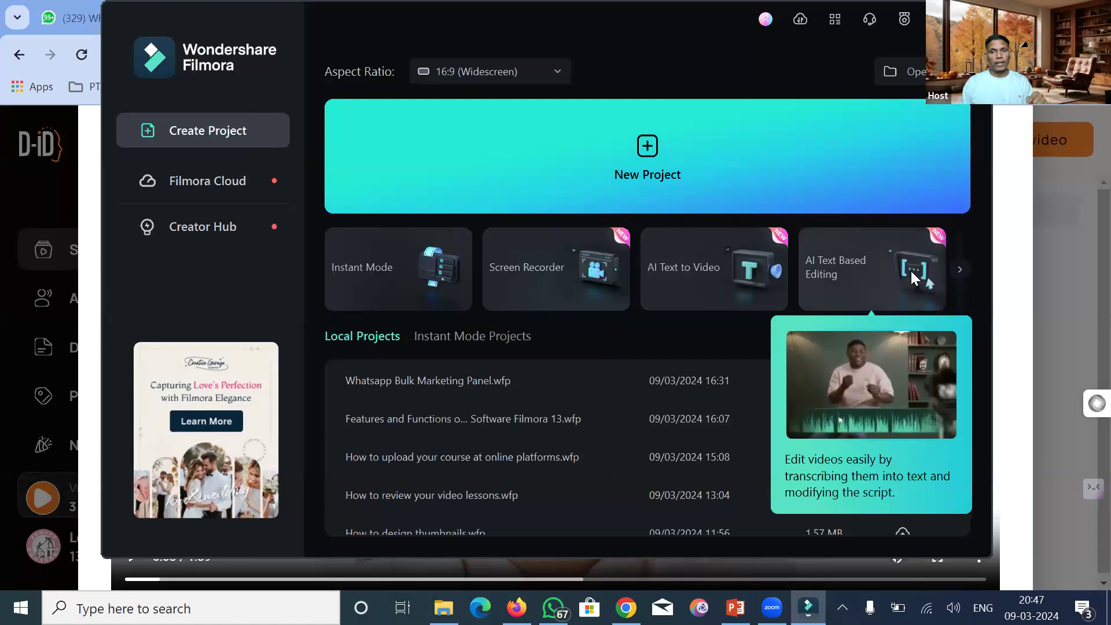
click(961, 269)
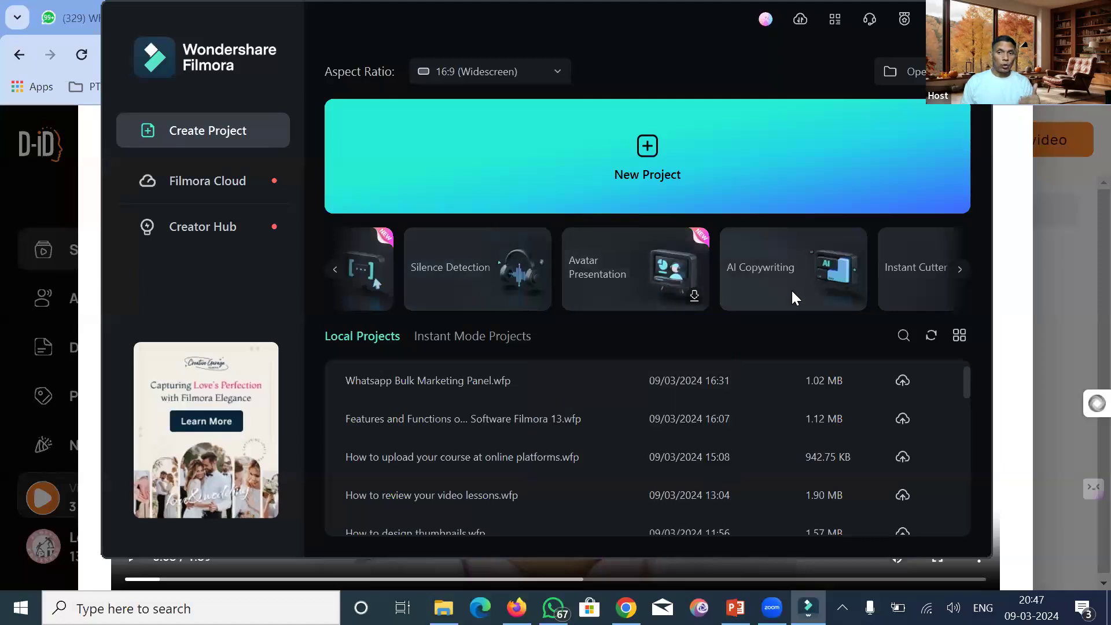
Step: Examine the remaining creation tools, including Instant Cutter, Auto Beat Sync and Auto Reframe
click(958, 269)
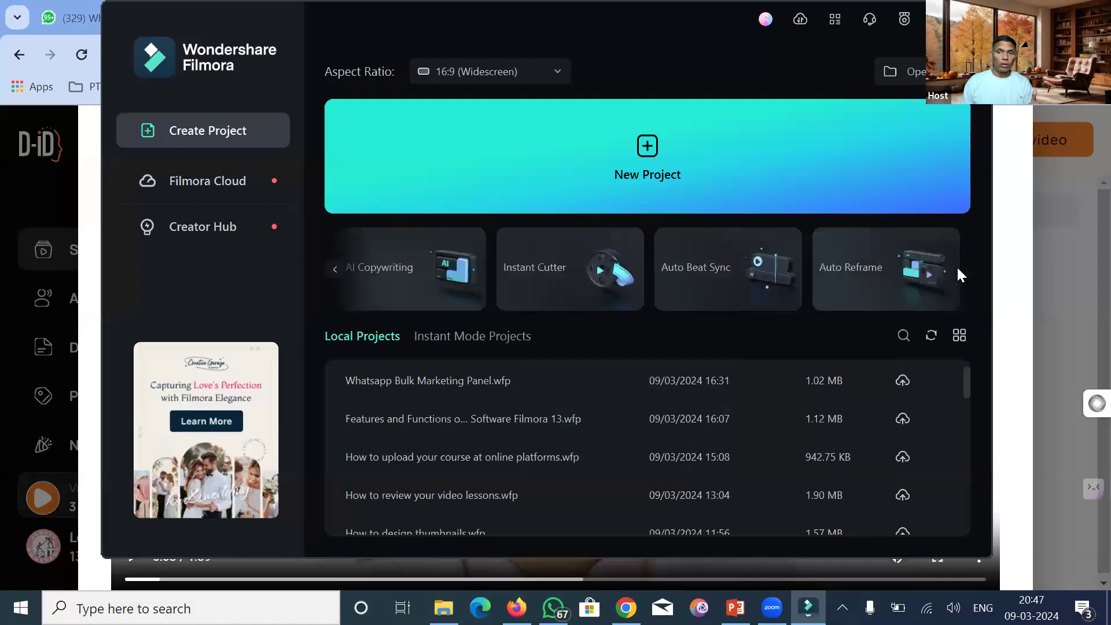
mouse_move(958, 269)
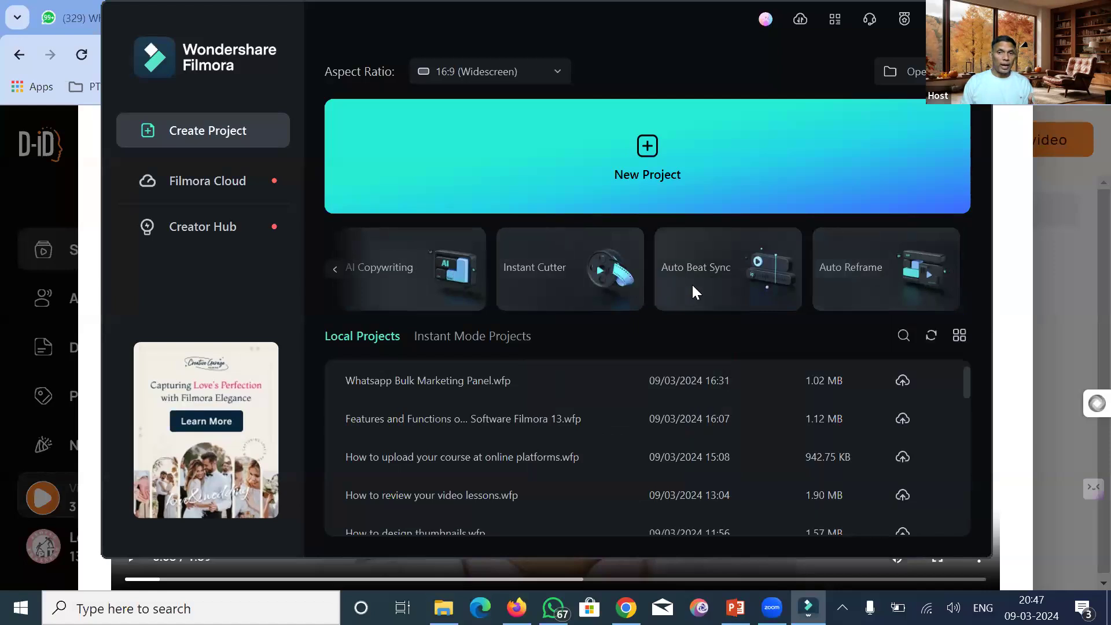
mouse_move(694, 291)
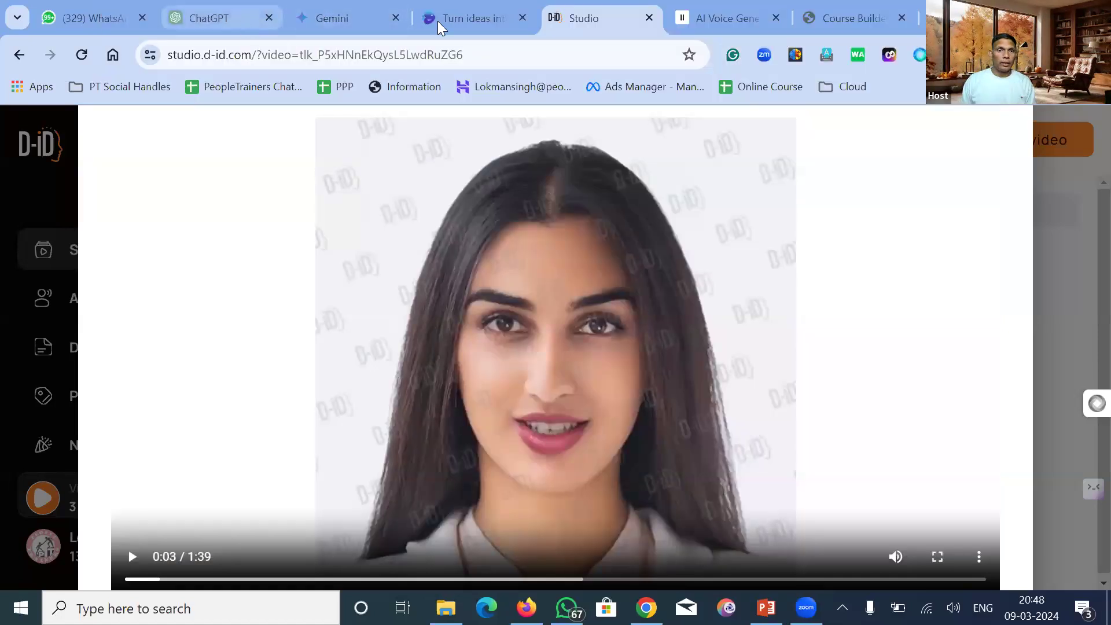
Step: Switch to invideo AI and generate the numerology video for Career Seekers with a Professional look for the Youtube platform
click(474, 20)
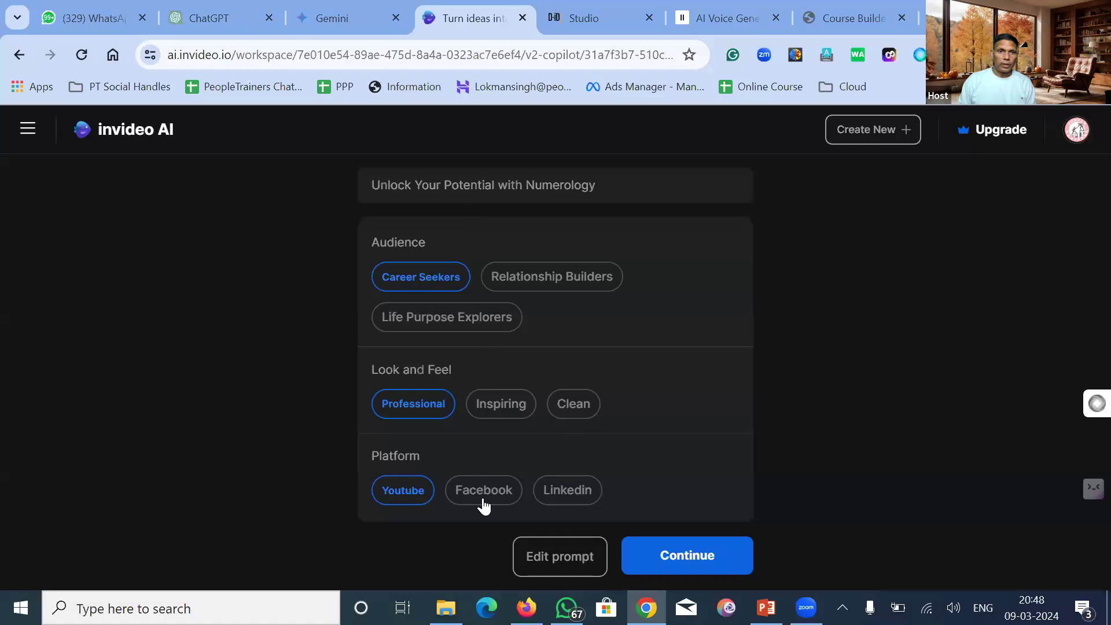
click(724, 561)
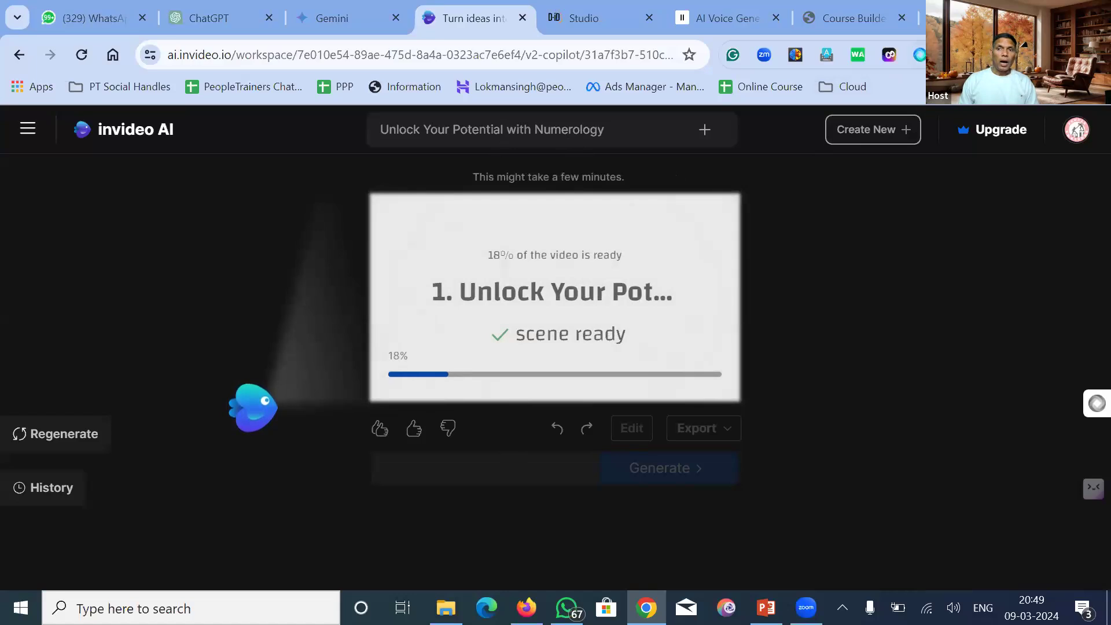
Step: Open YouTube in a new browser tab, browse the home feed's videos and Shorts, and close the tab
key(ctrl+t)
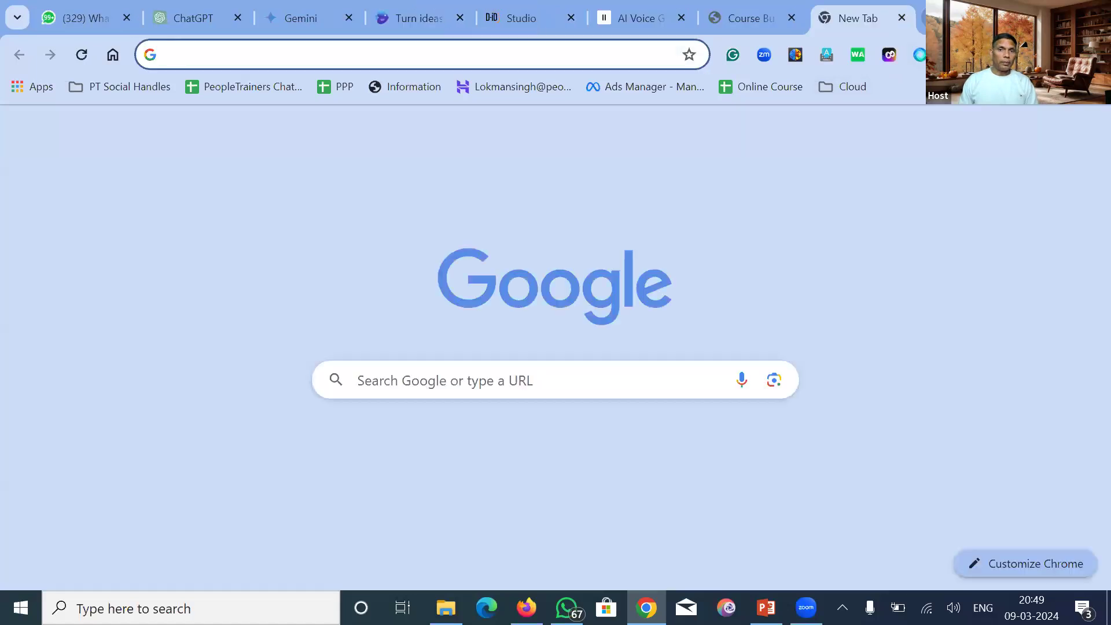
text(you)
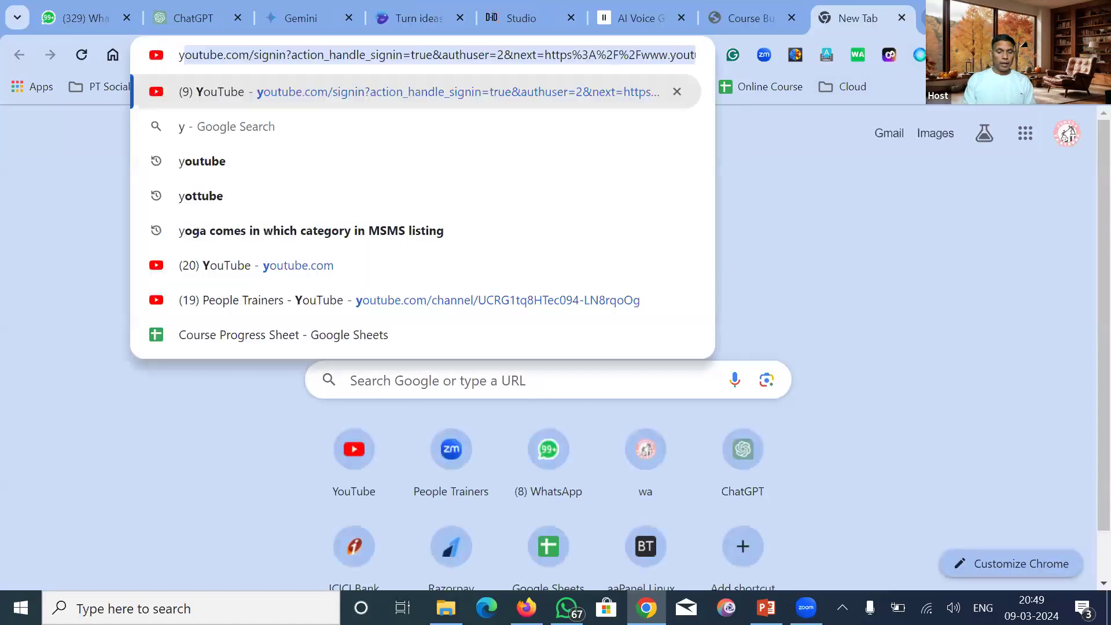
key(Return)
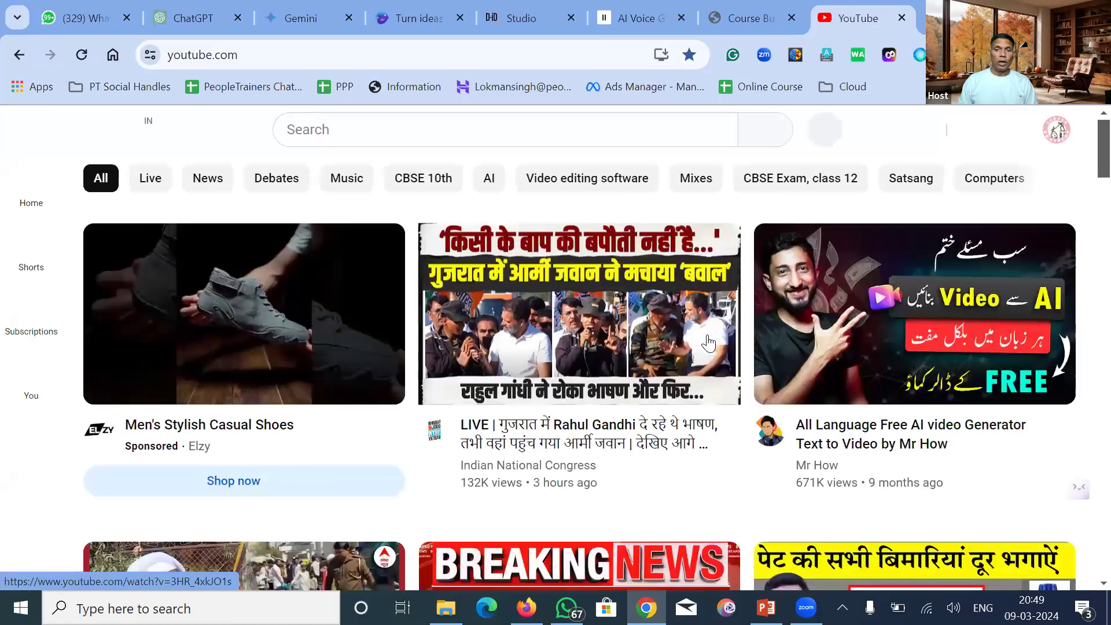
scroll(709, 342, down, 4)
scroll(707, 336, down, 8)
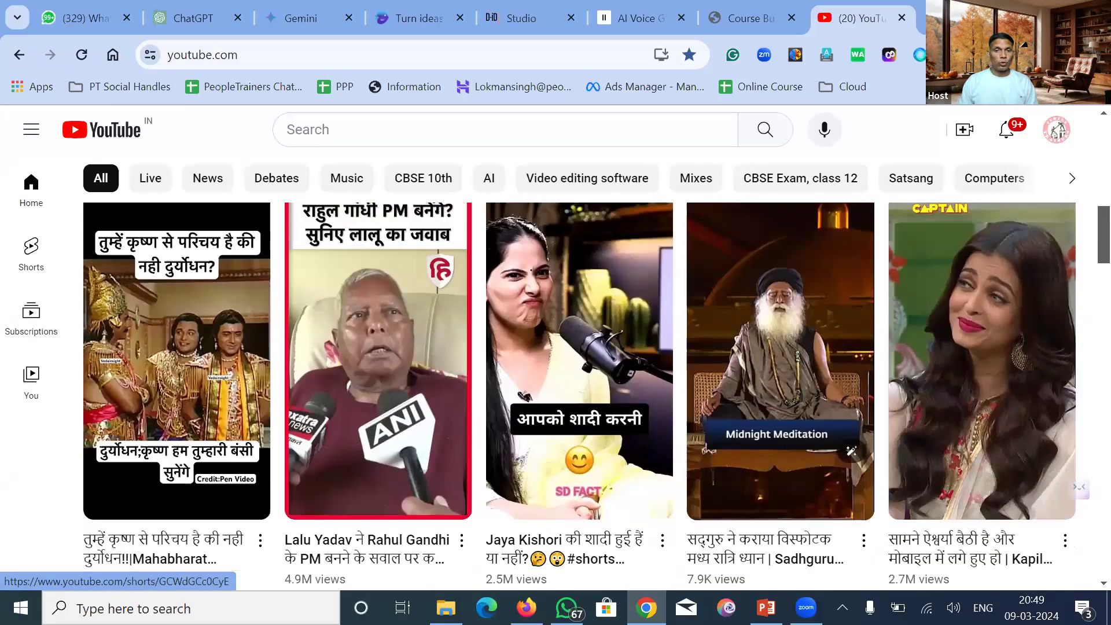
scroll(659, 129, up, 6)
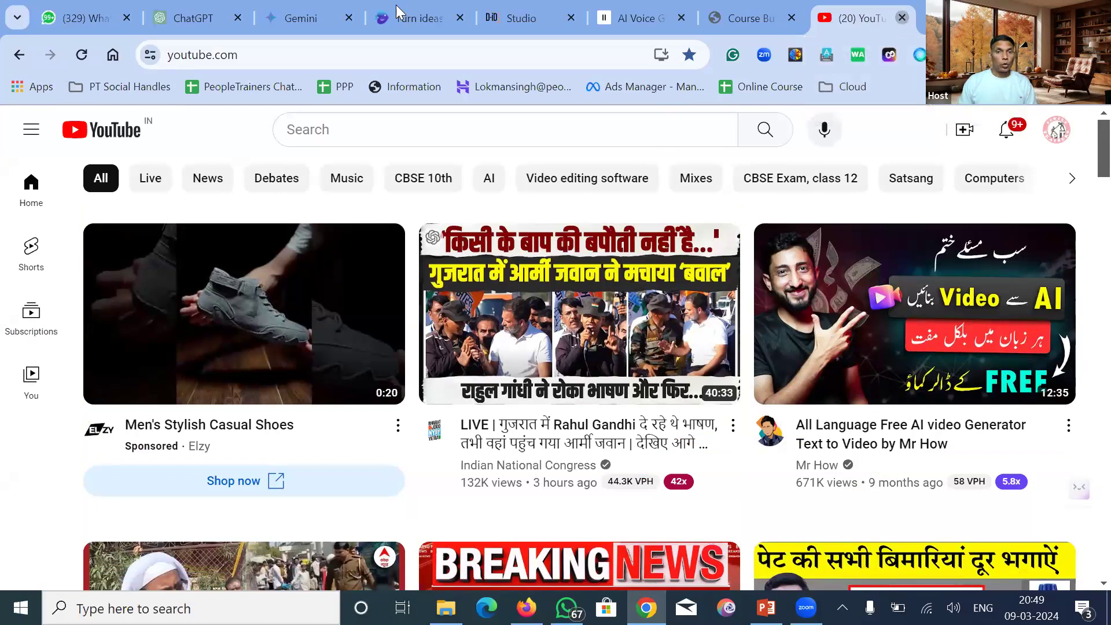
key(ctrl+w)
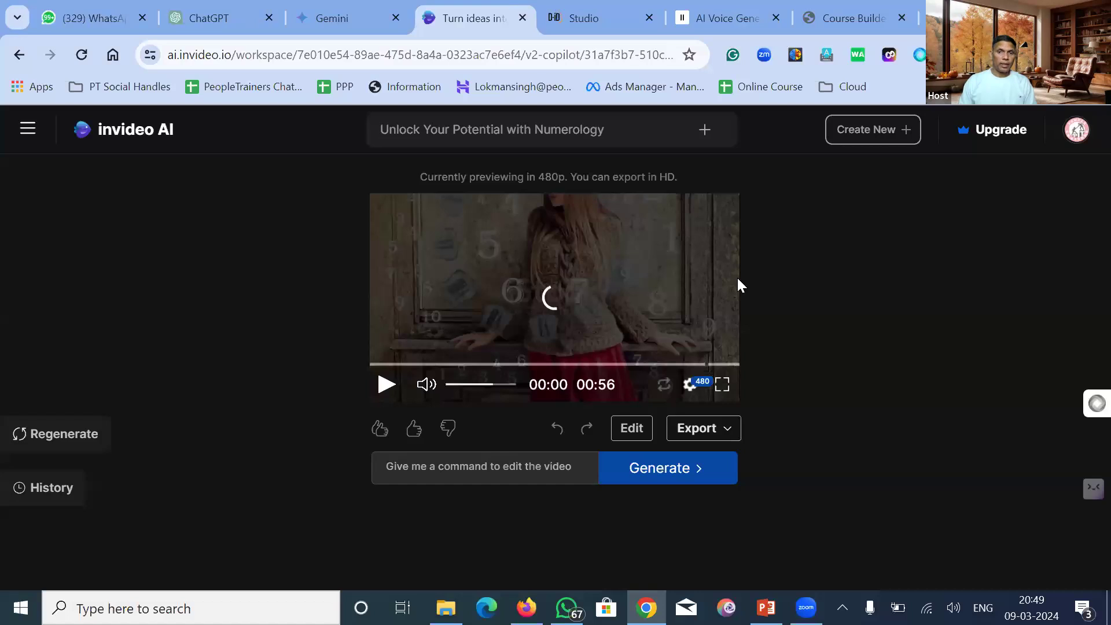
Step: Preview the opening of the generated numerology video, rewind to the beginning and play it through to the end
click(386, 393)
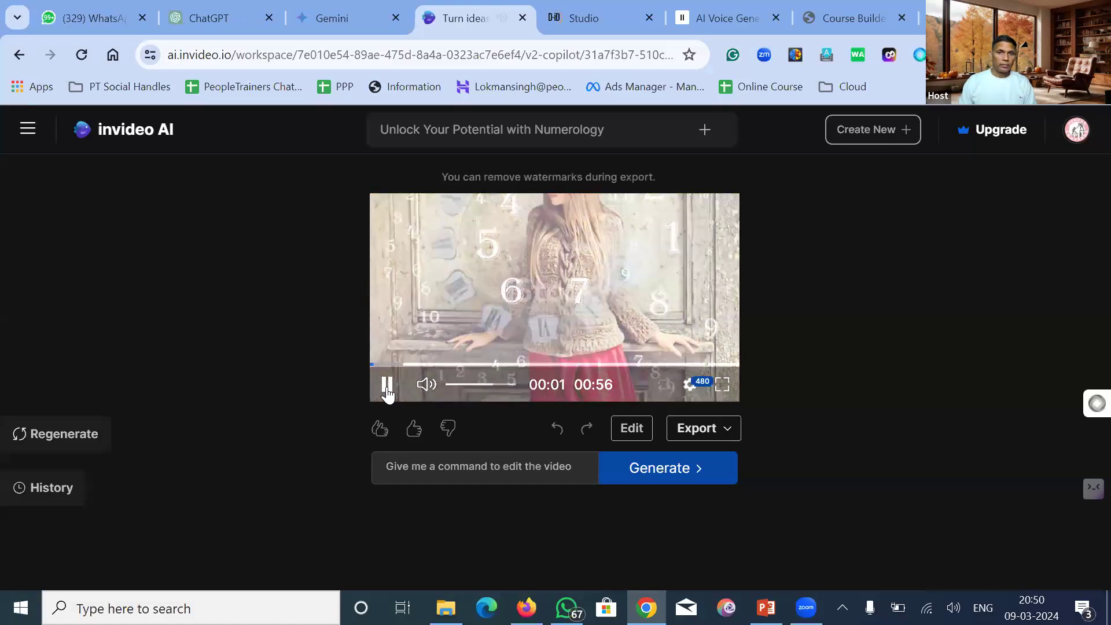
click(387, 387)
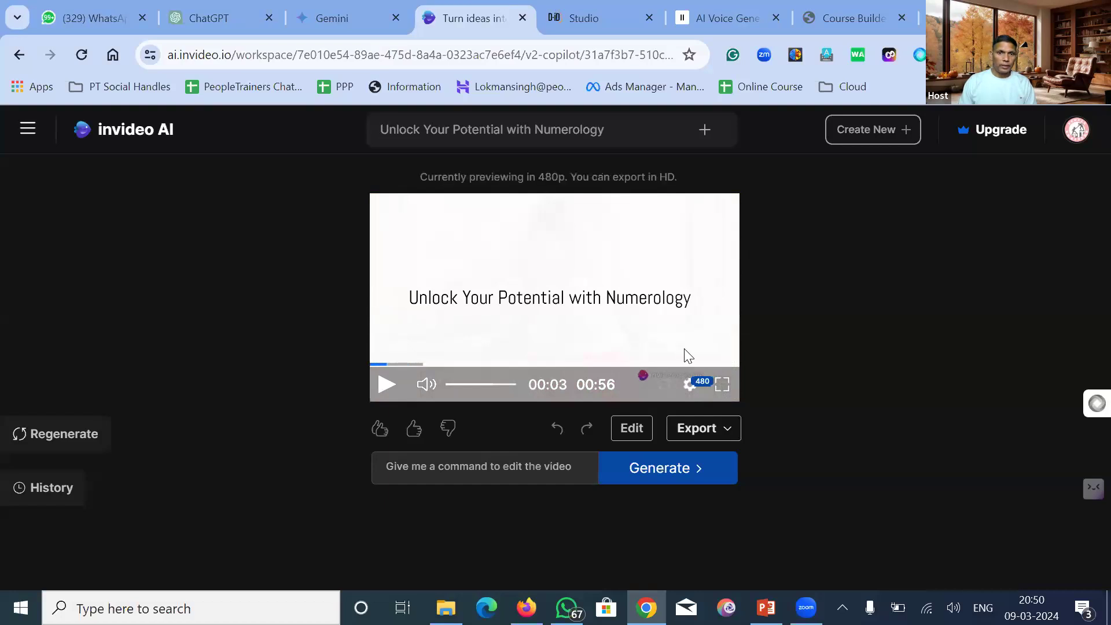
click(386, 385)
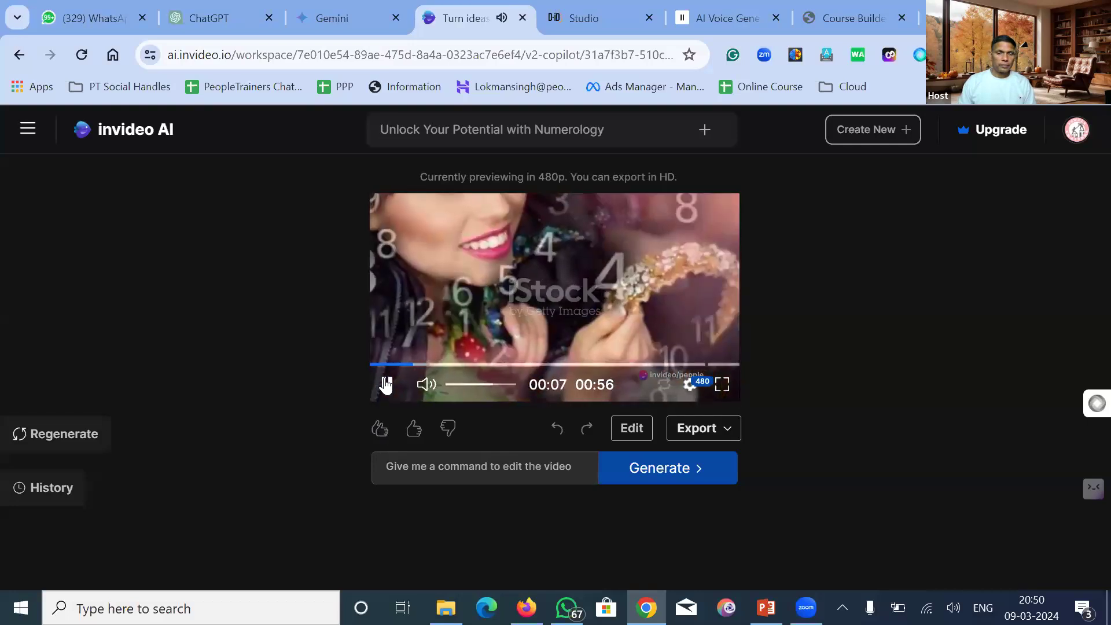
click(386, 385)
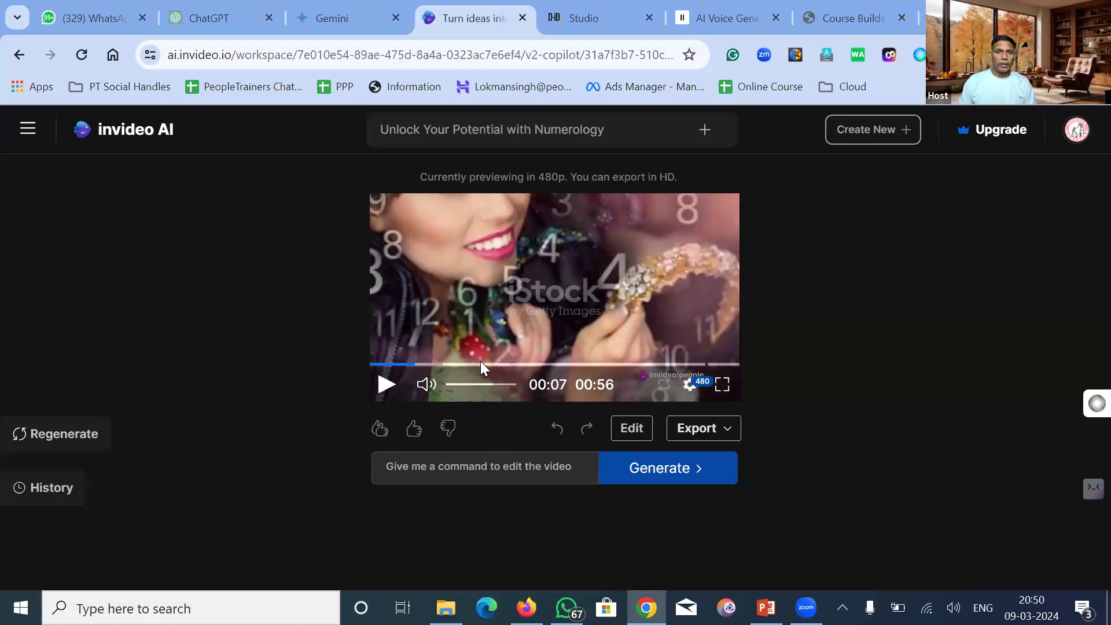
drag(416, 364, 371, 365)
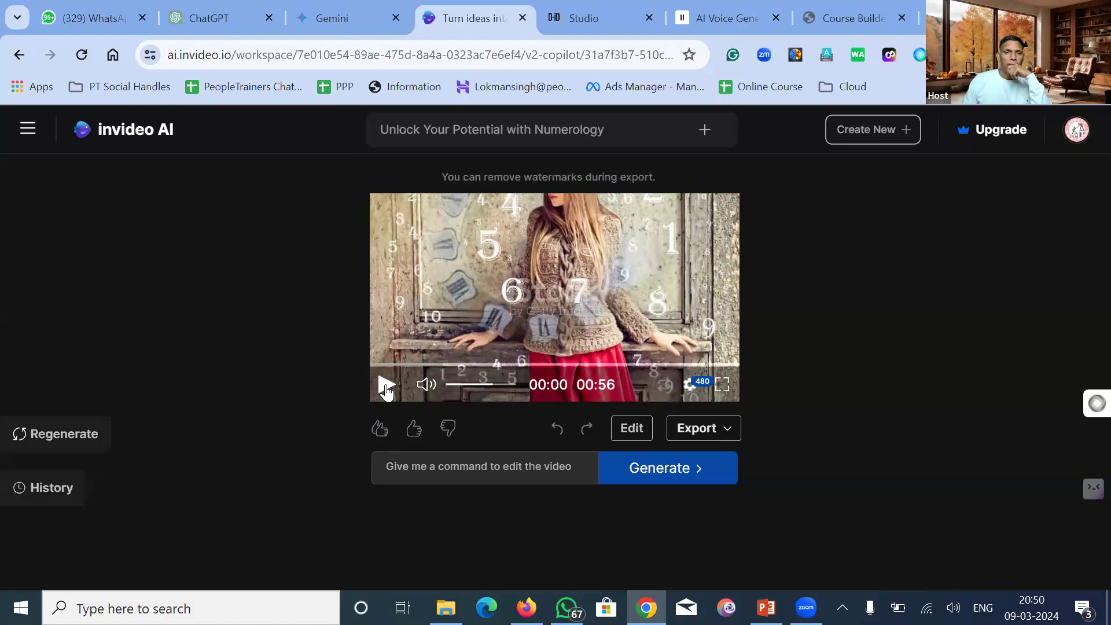
click(386, 386)
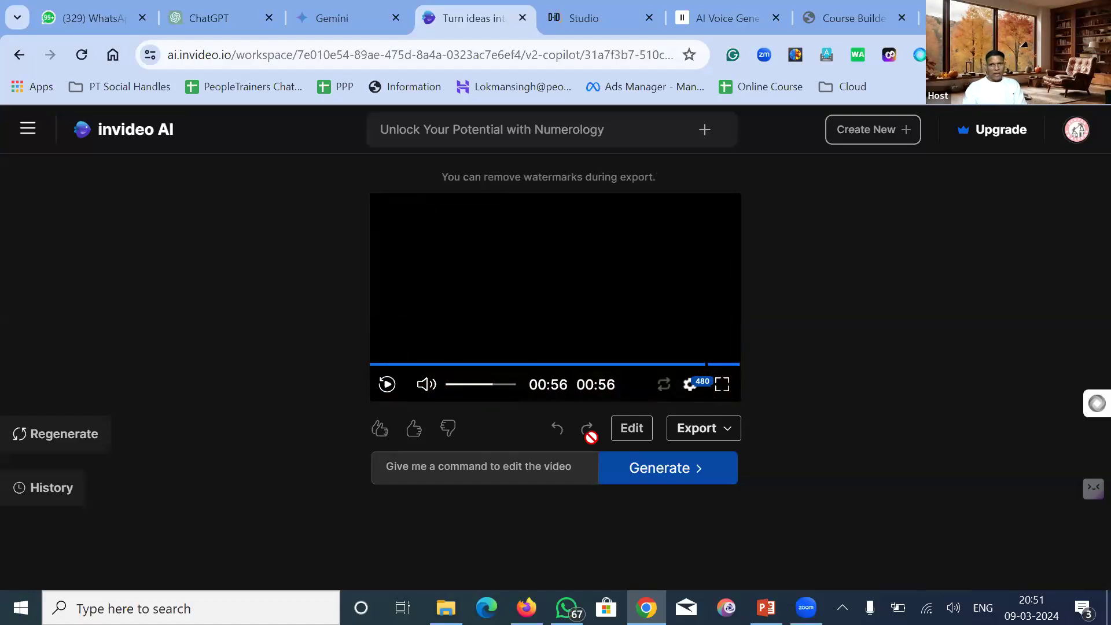
Step: Export the numerology video with stock watermarks, Normal invideo AI branding and 1080p resolution
click(709, 430)
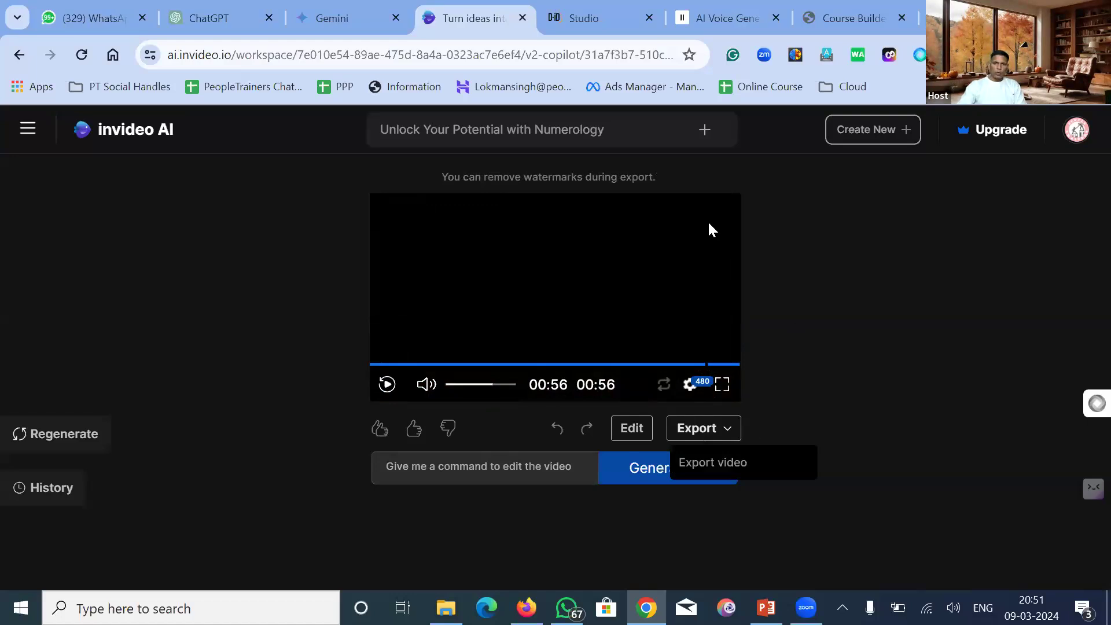
click(712, 435)
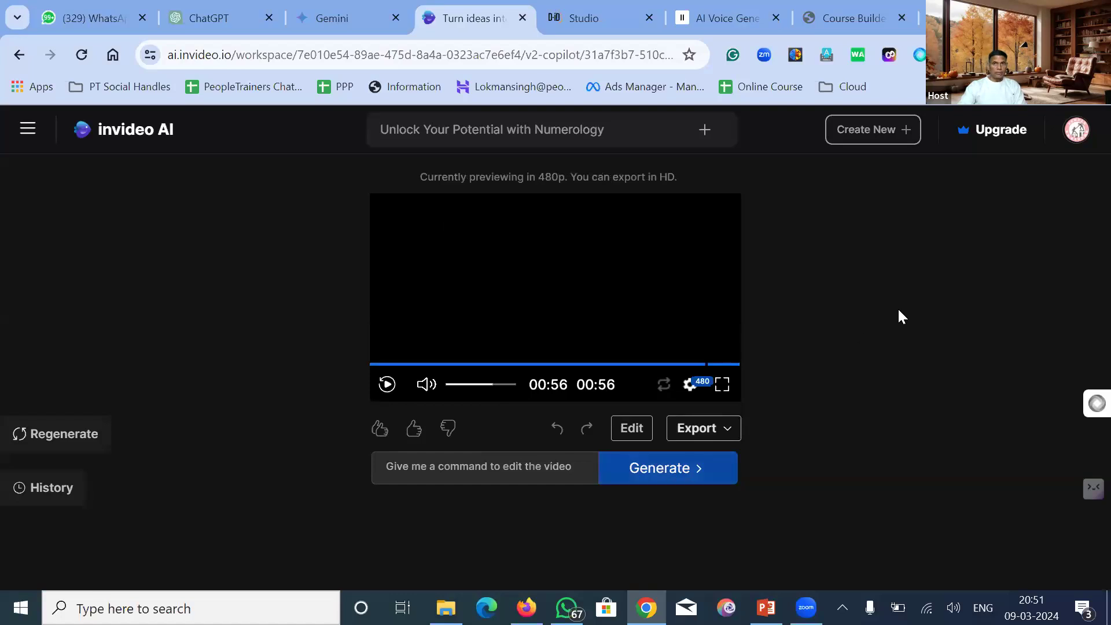
click(708, 430)
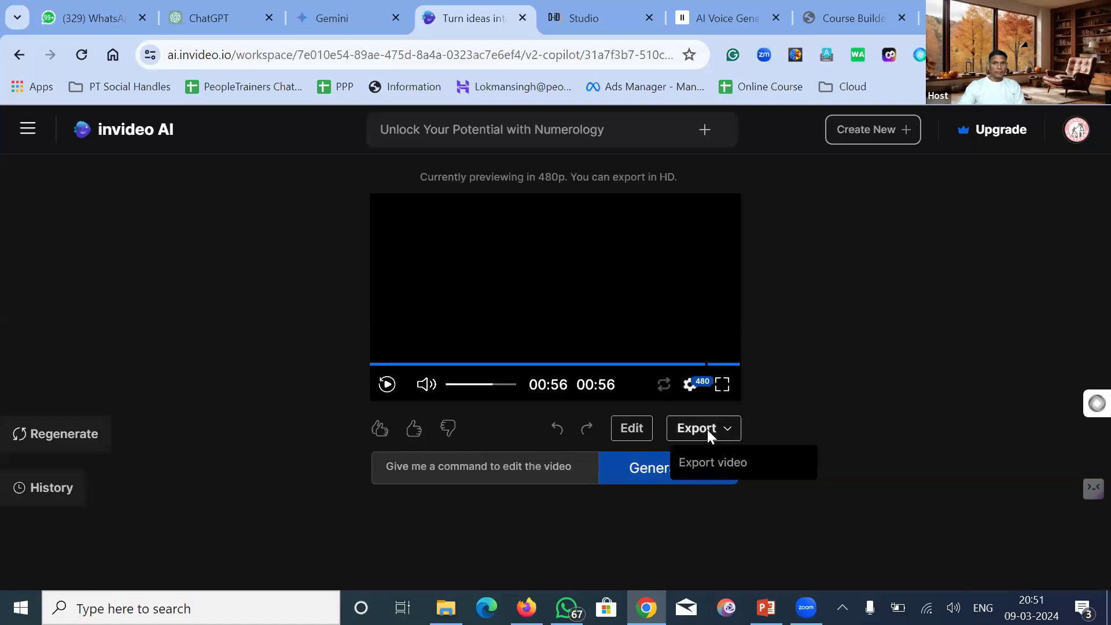
click(706, 463)
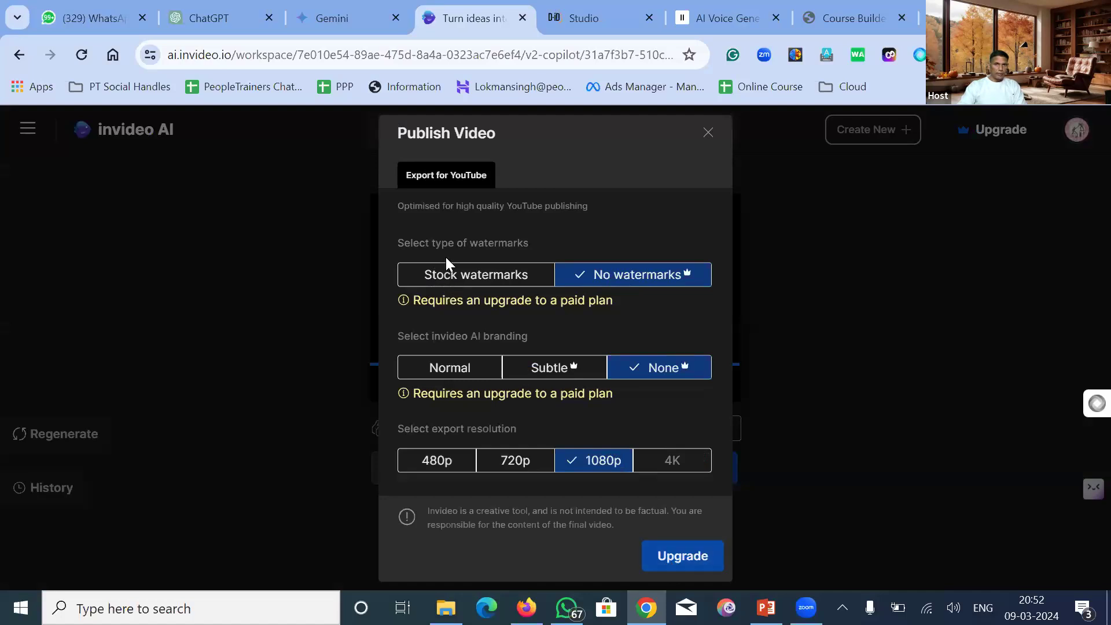
click(450, 275)
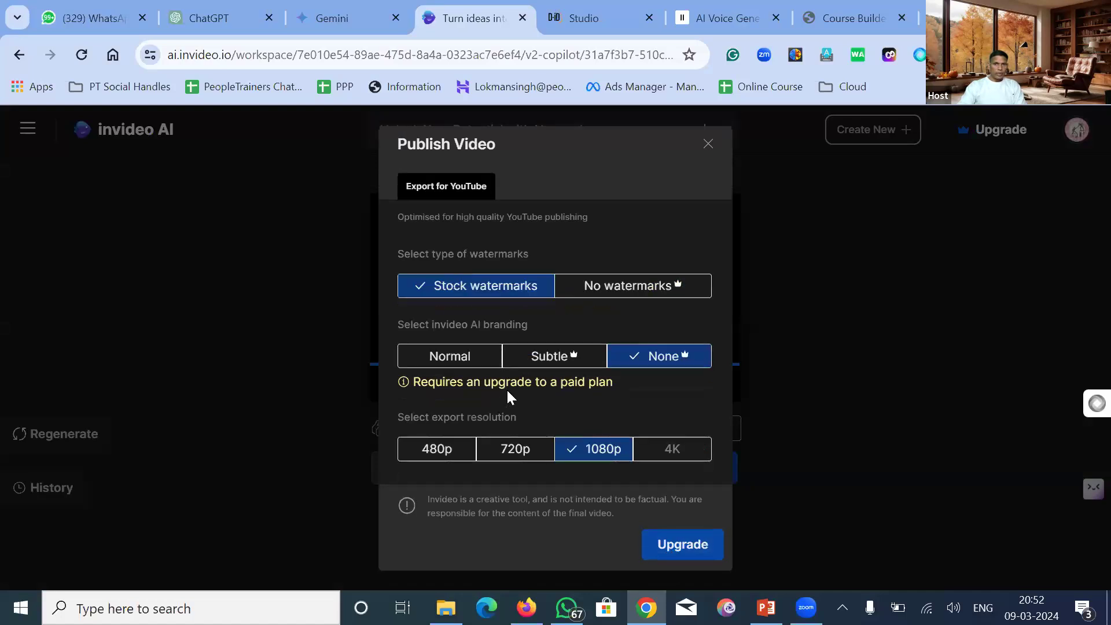
click(486, 363)
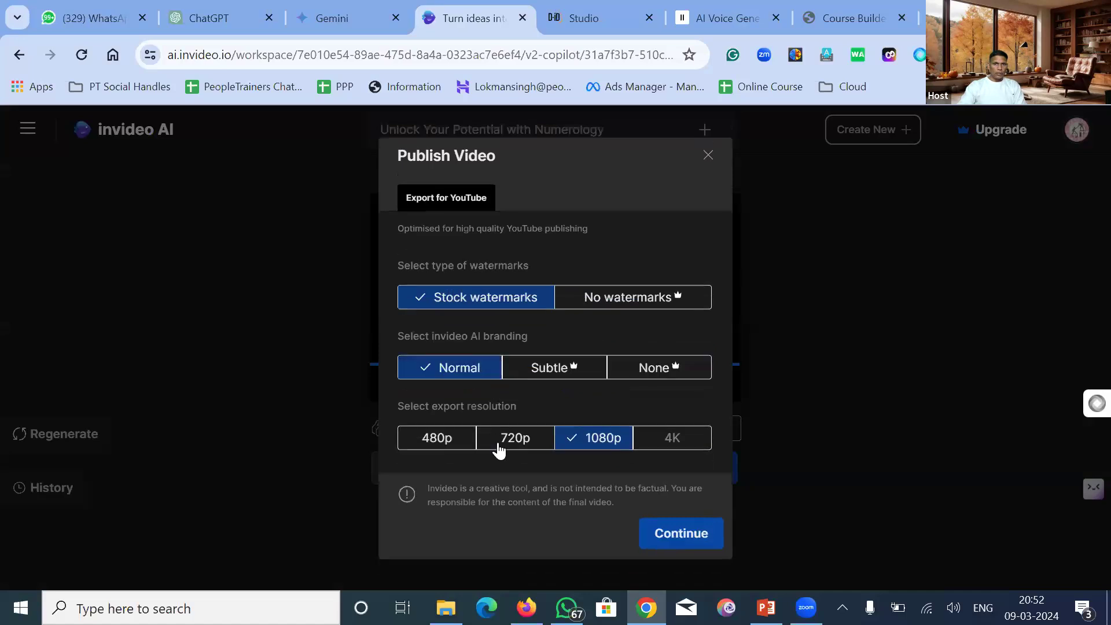
click(674, 536)
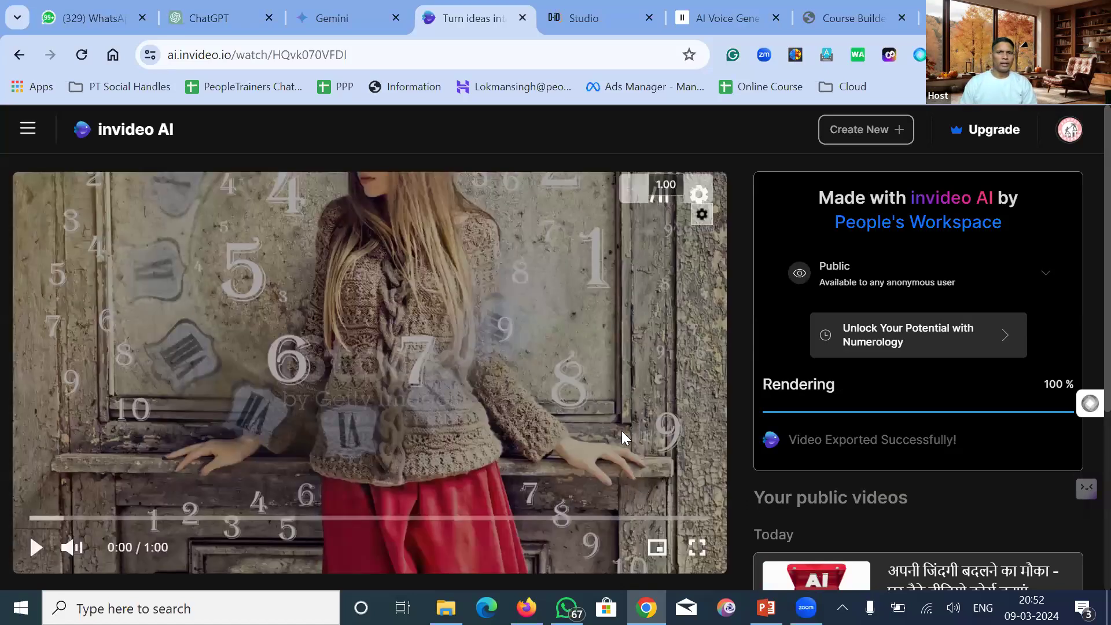
Step: Download the exported "Unlock Your Potential with Numerology" video
scroll(625, 364, down, 5)
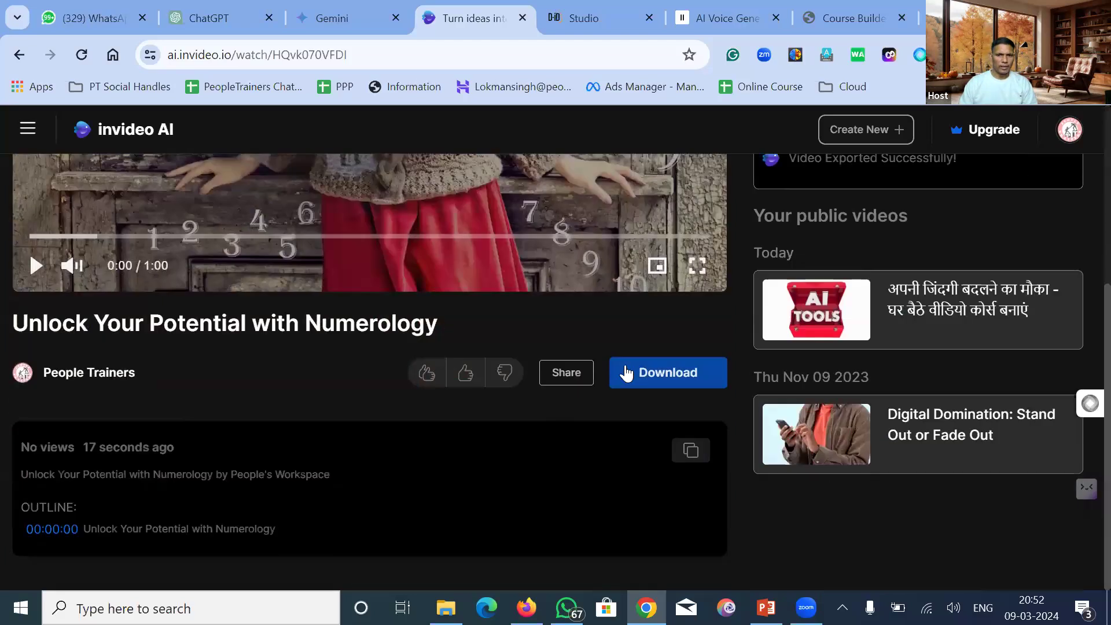
click(651, 374)
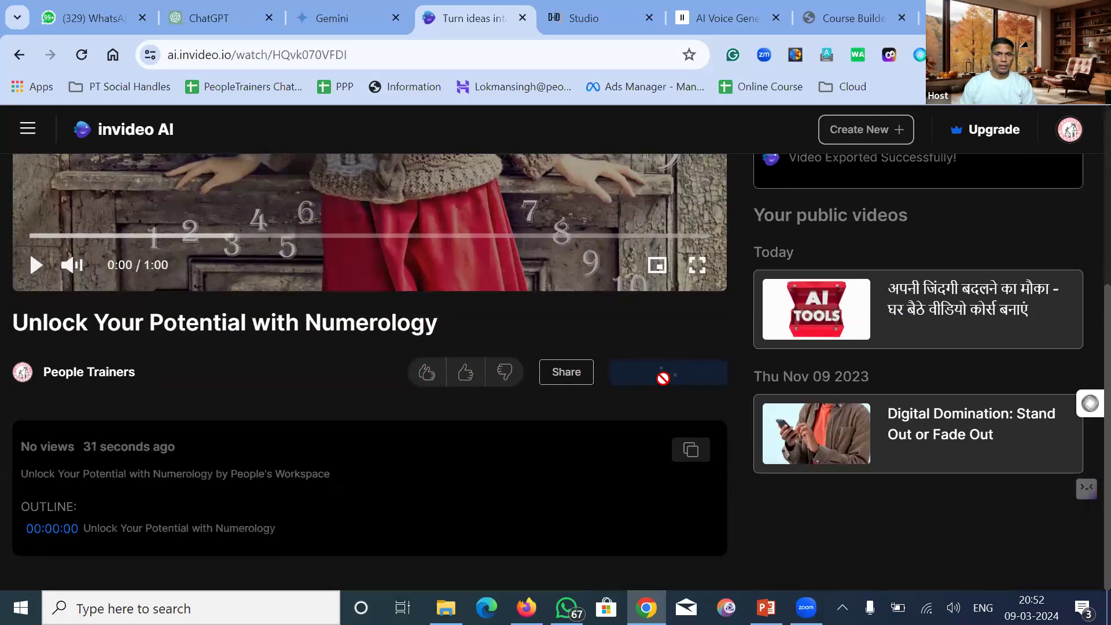
scroll(602, 322, up, 5)
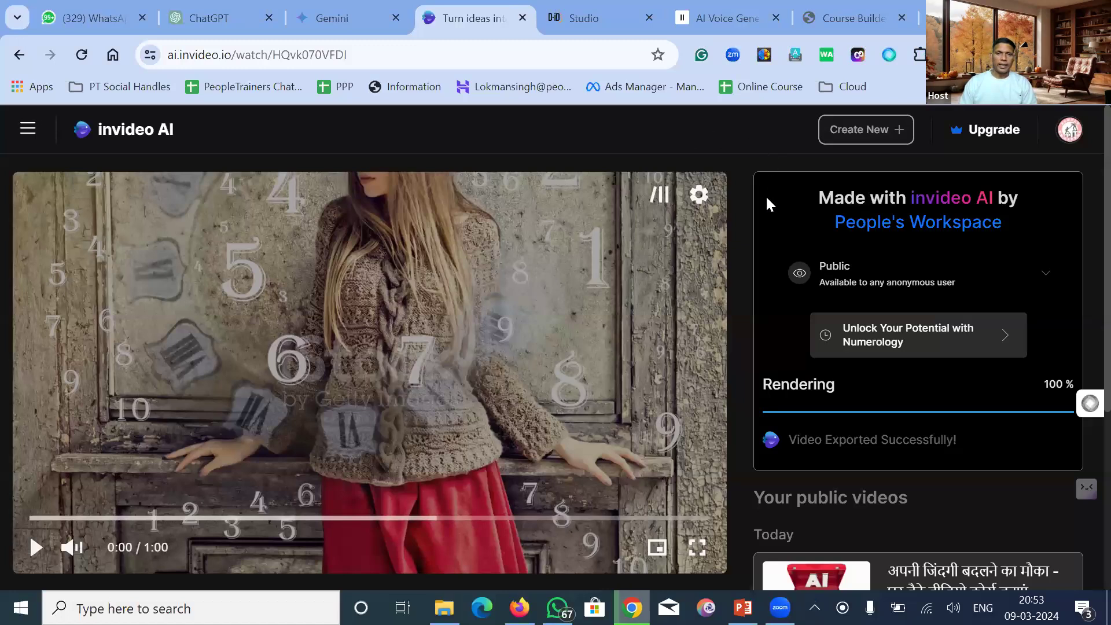
Step: Switch to the existing Gemini conversation and review the numerology video script
click(215, 11)
click(326, 12)
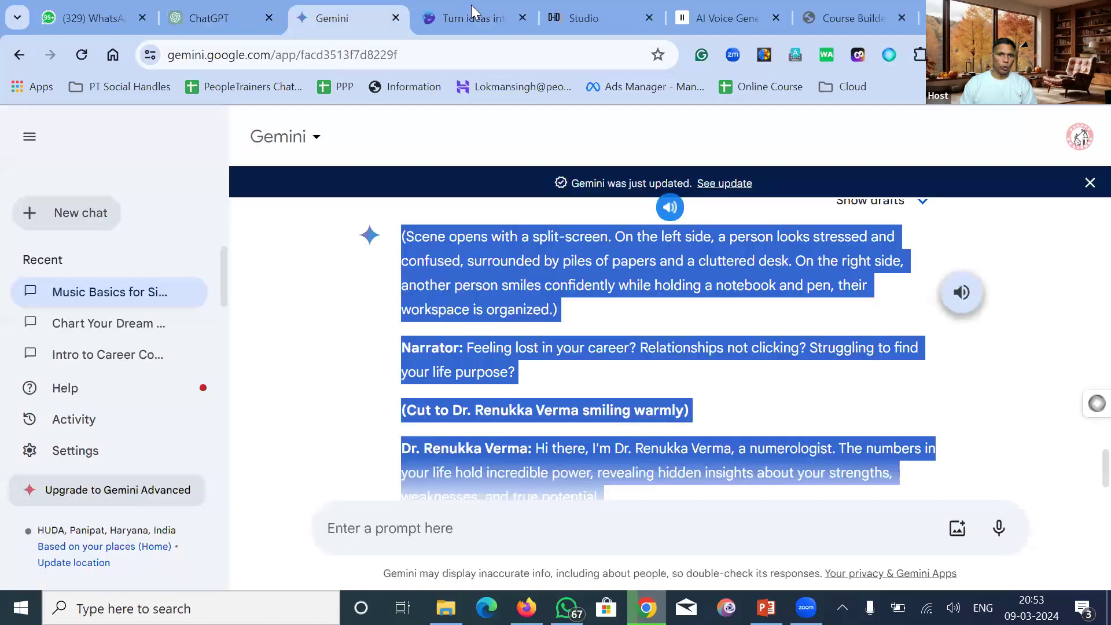
scroll(290, 260, down, 8)
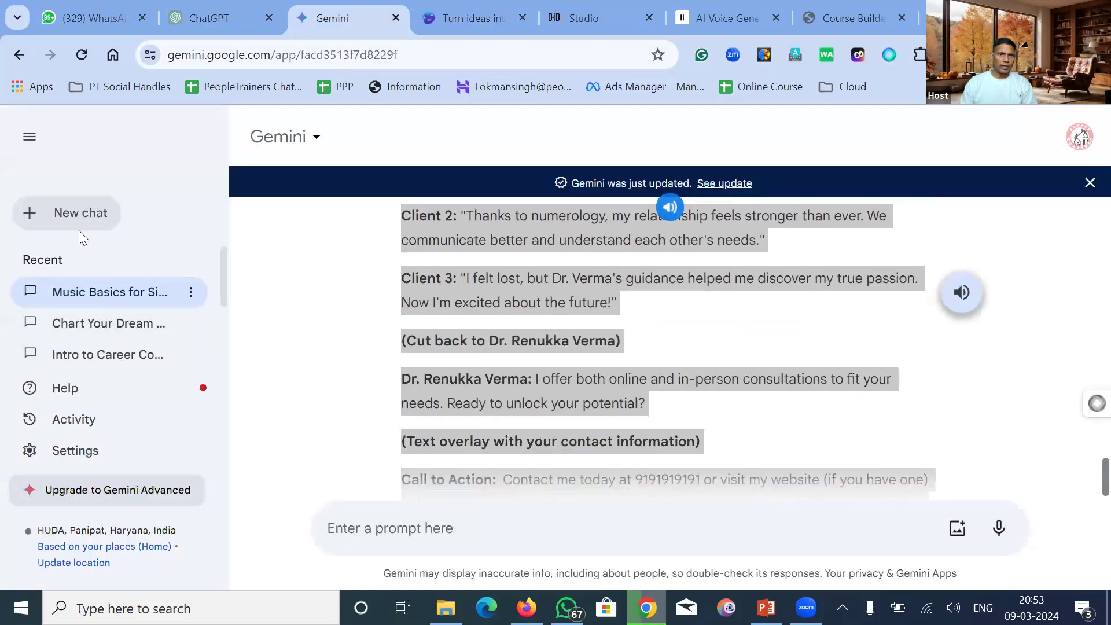
click(491, 434)
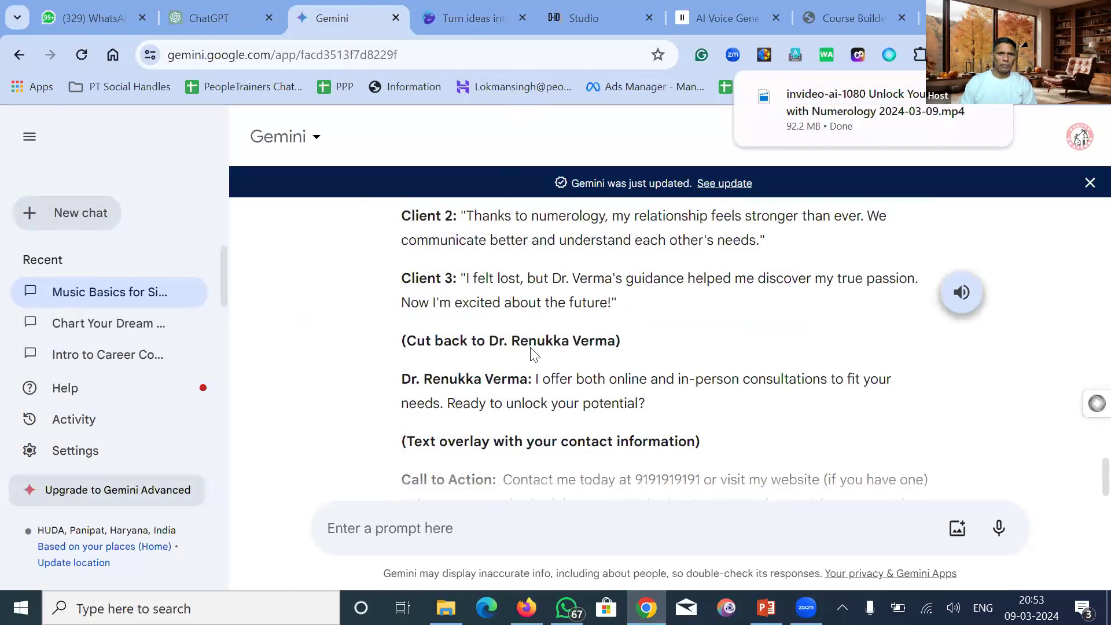
Step: Start a new chat and begin a prompt giving the coach's name, coaching role and wish to create a course on "Earn money online"
click(417, 528)
click(80, 212)
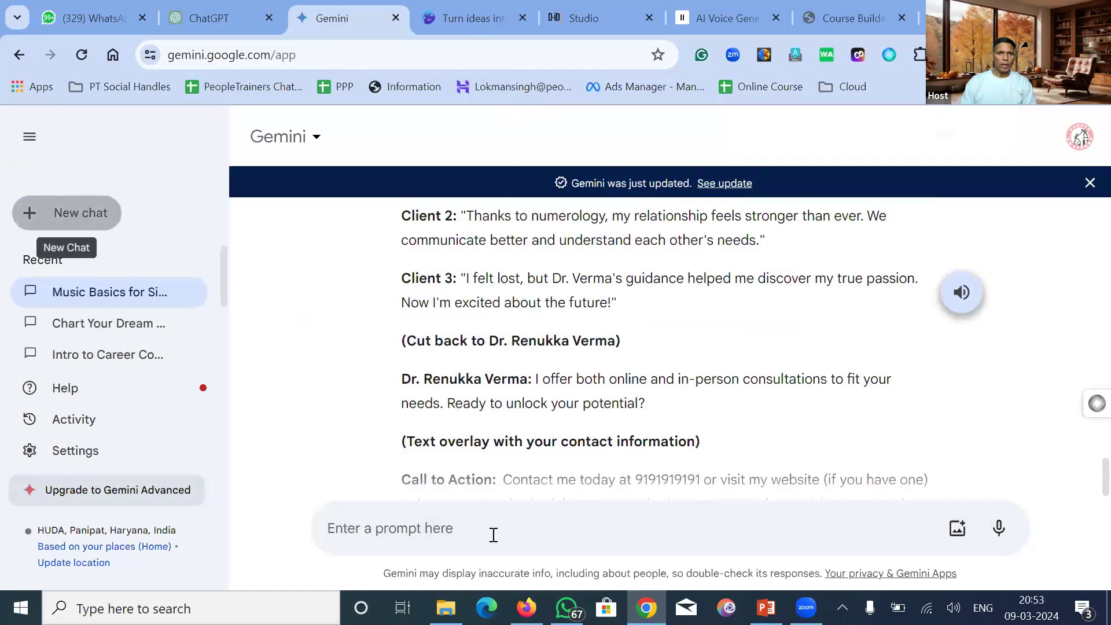
text(M)
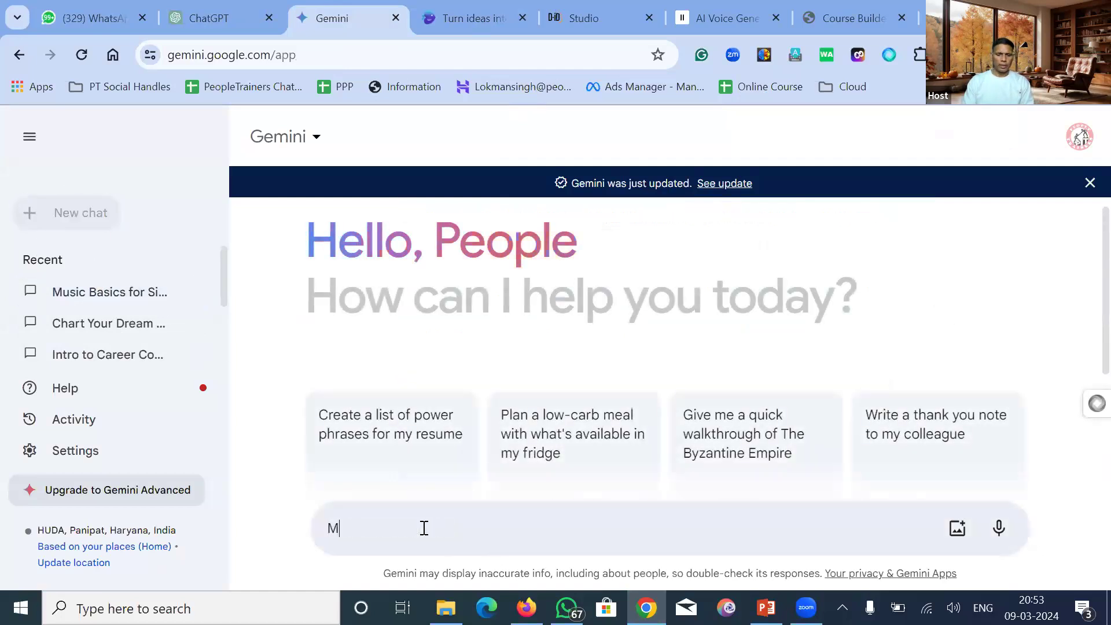
text(y name is Sunil Dutt. I am a coach. I want)
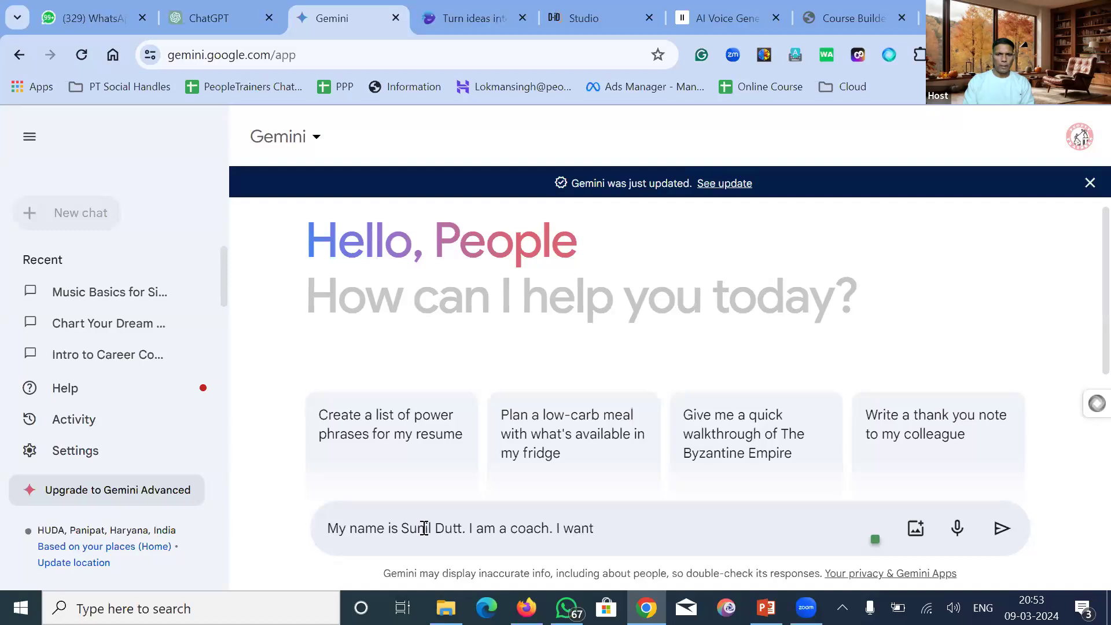
text( to create a course at top)
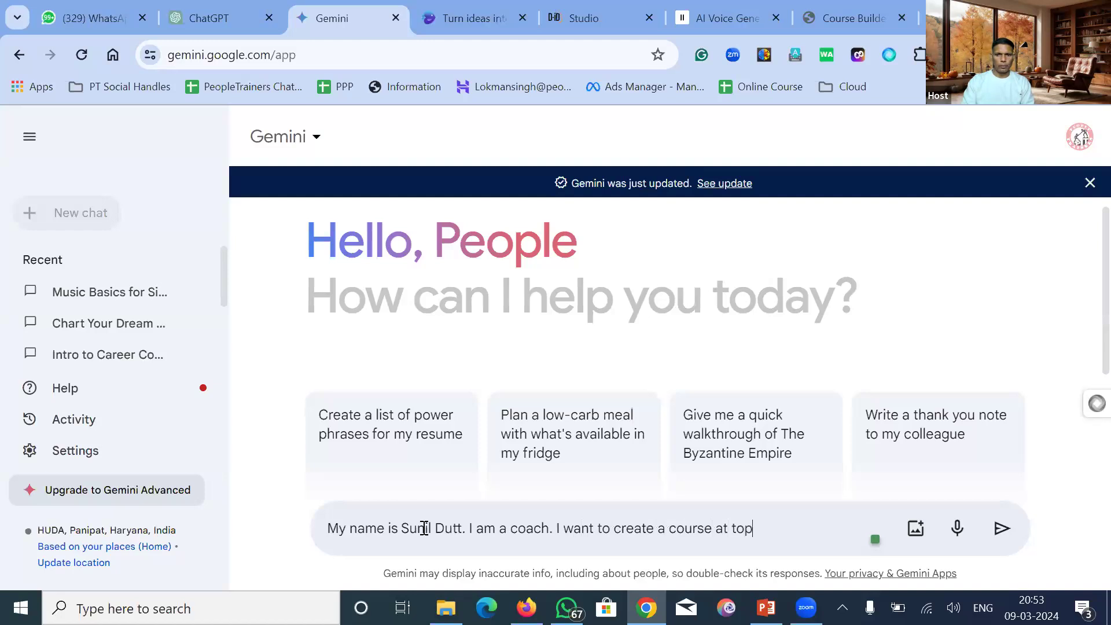
text(ic - Earn money online. Wr)
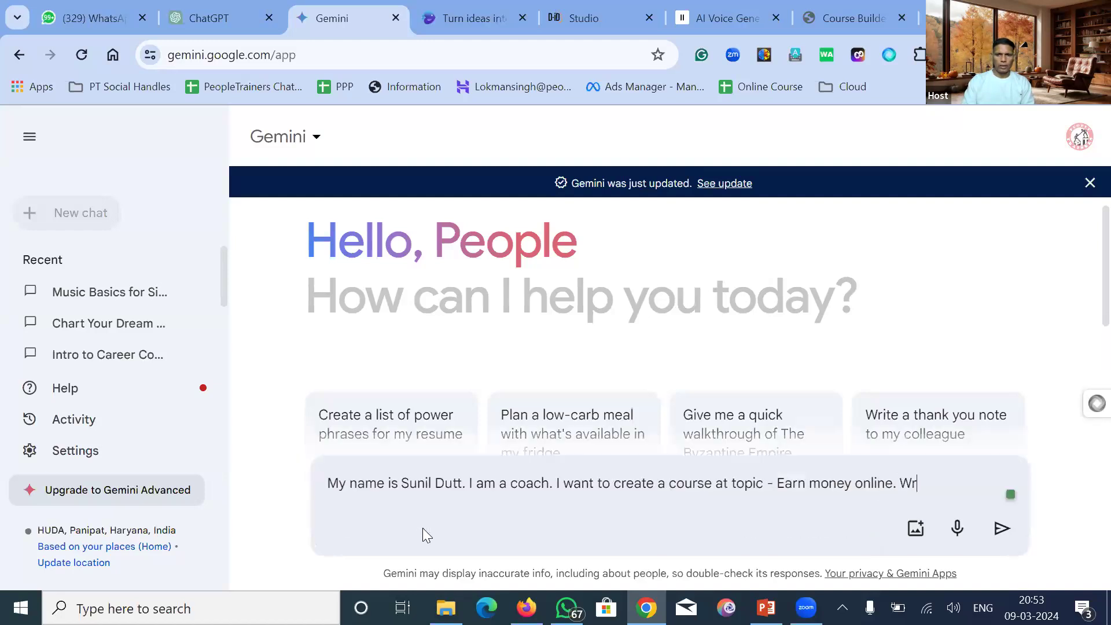
Step: Add "Write a course structure for me to create a recorded video content course." to the prompt and submit it
text(ite a course stru)
key(BackSpace)
key(BackSpace)
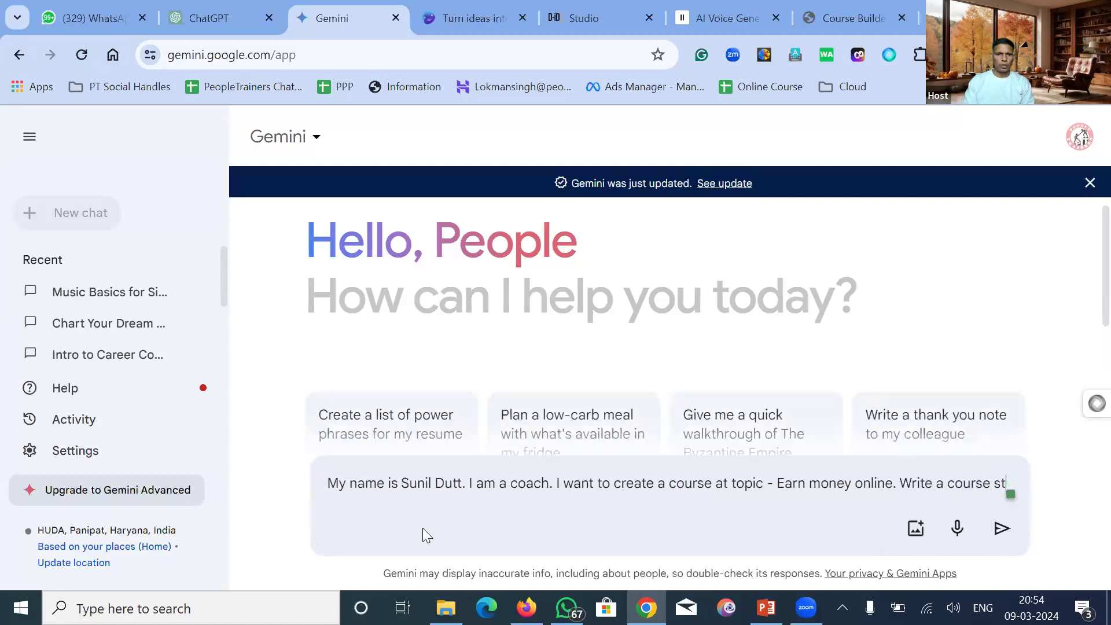
text(ructure)
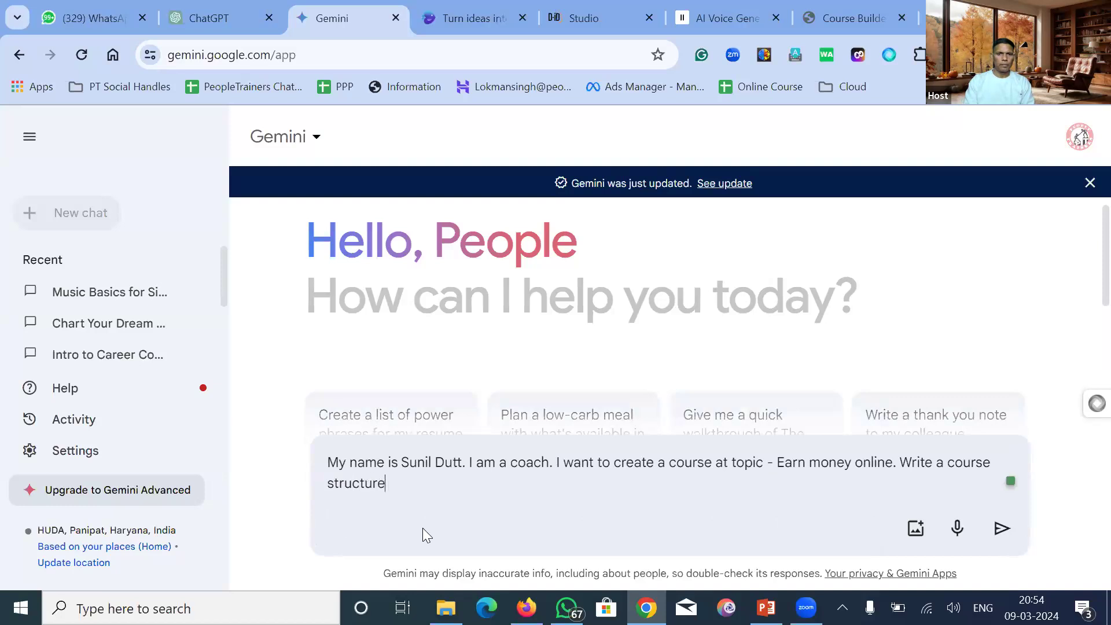
text( for me to create a recordewd)
key(BackSpace)
key(BackSpace)
key(BackSpace)
key(BackSpace)
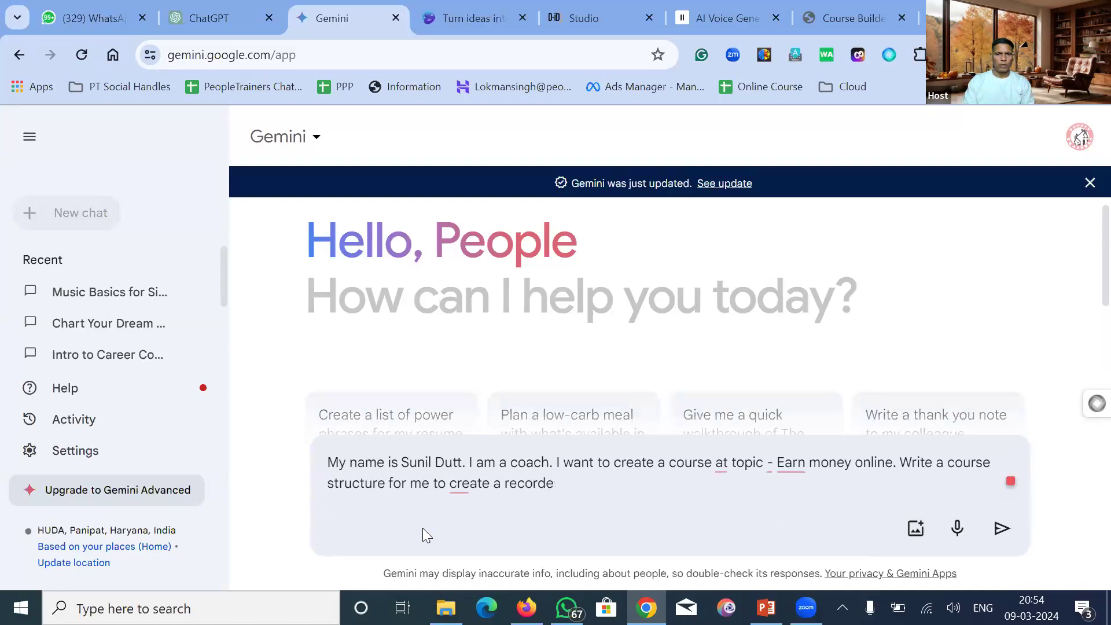
text(ed video content course.)
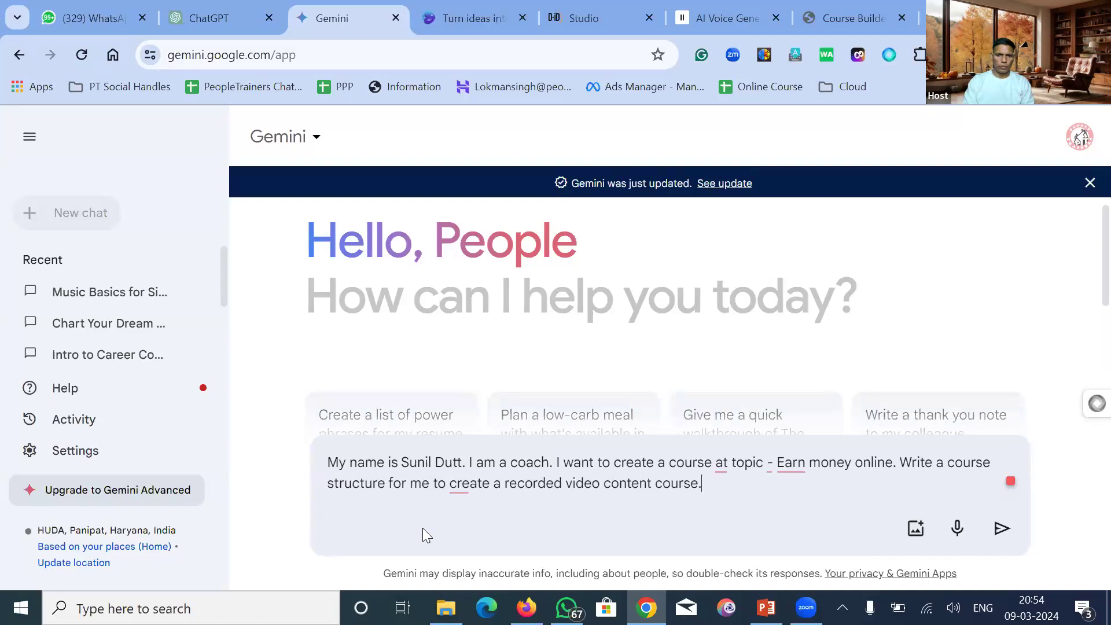
key(Return)
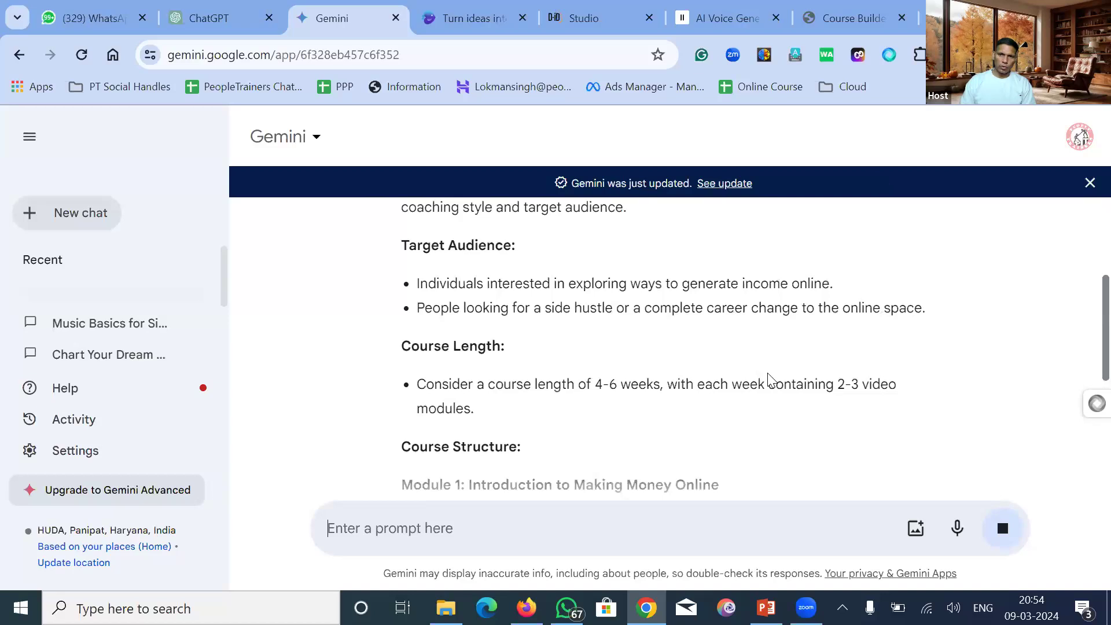
Step: Review the generated course structure, from course length and Module 1 topics through the bonus module and additional tips
drag(845, 384, 768, 384)
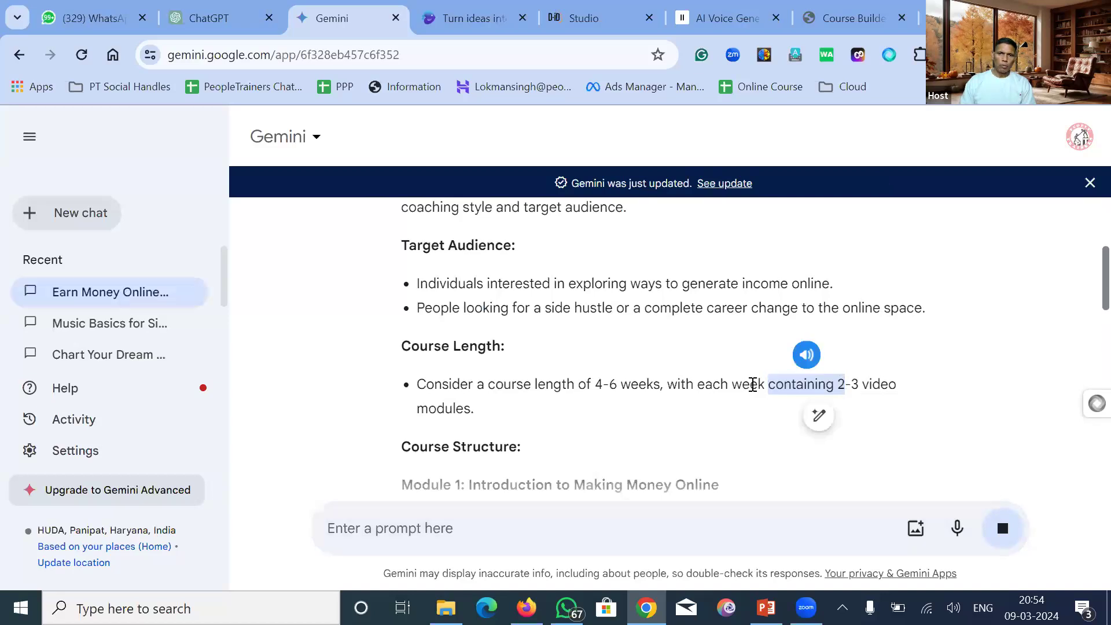
scroll(466, 384, down, 1)
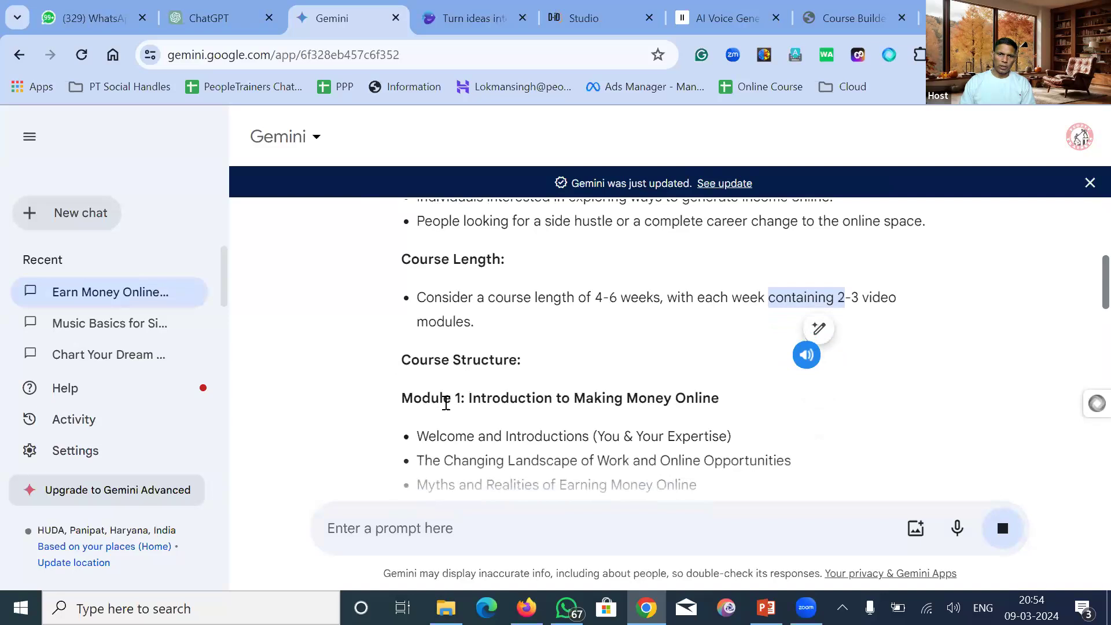
double_click(483, 400)
scroll(636, 243, down, 3)
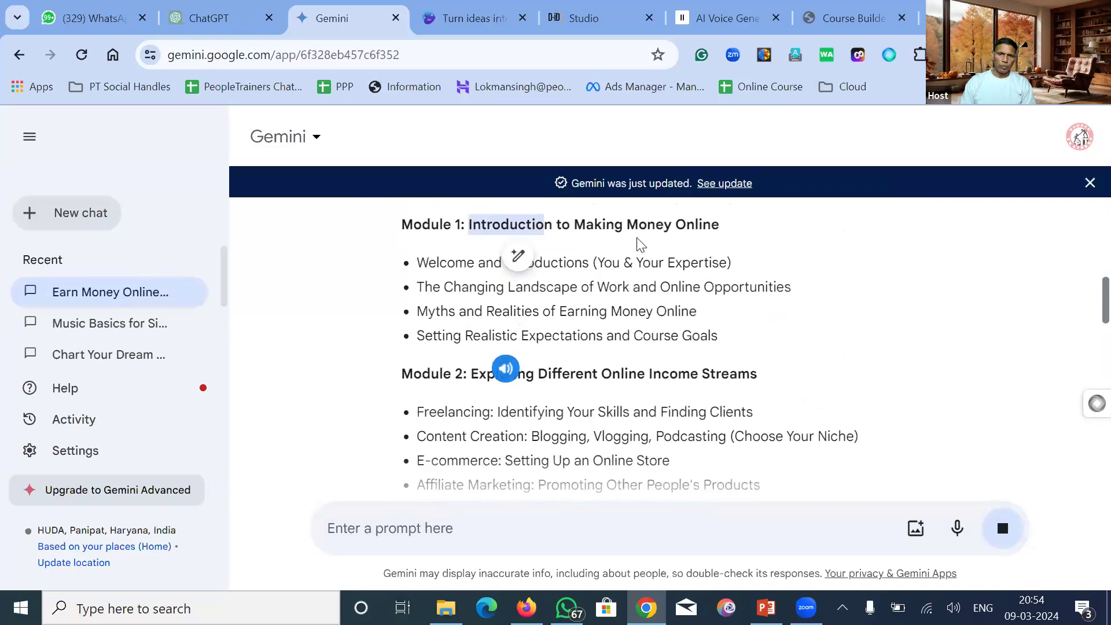
click(674, 222)
drag(465, 288, 584, 287)
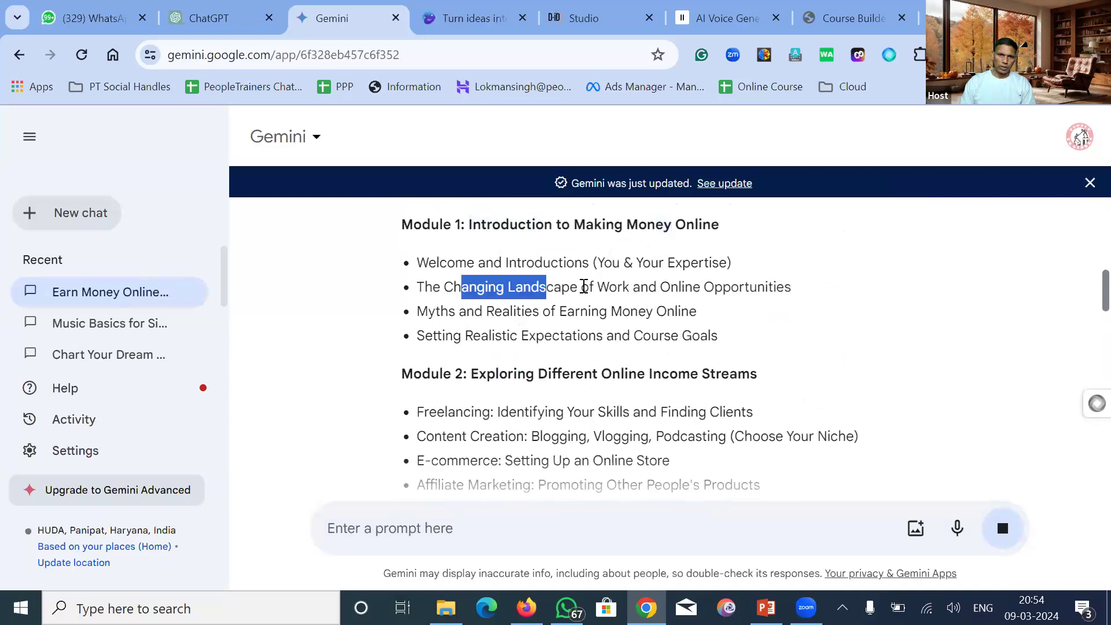
click(501, 317)
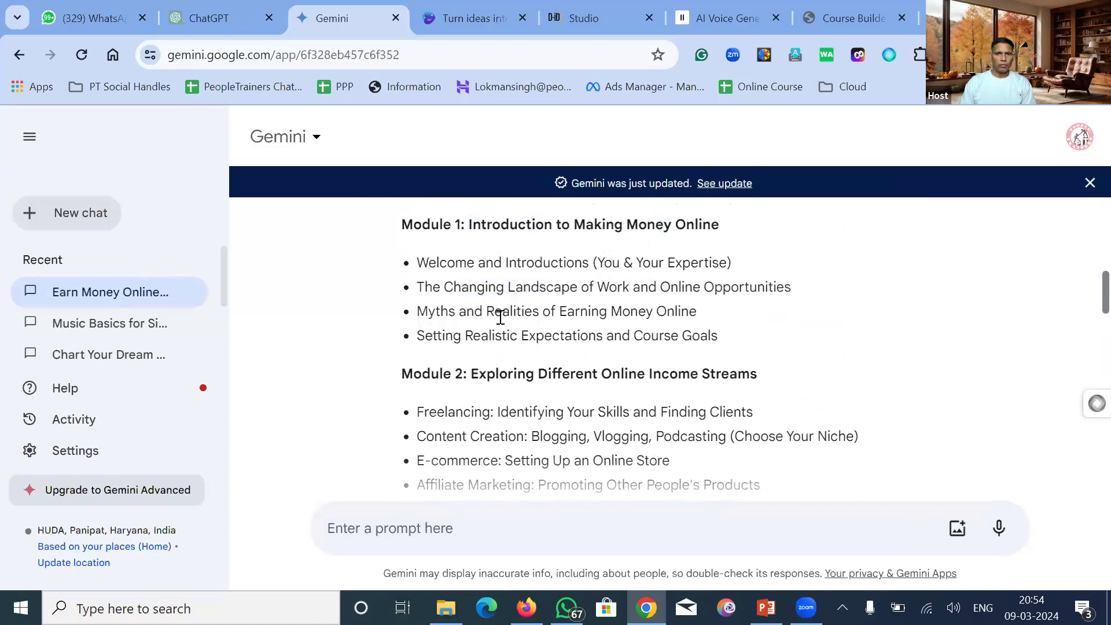
drag(495, 335, 614, 336)
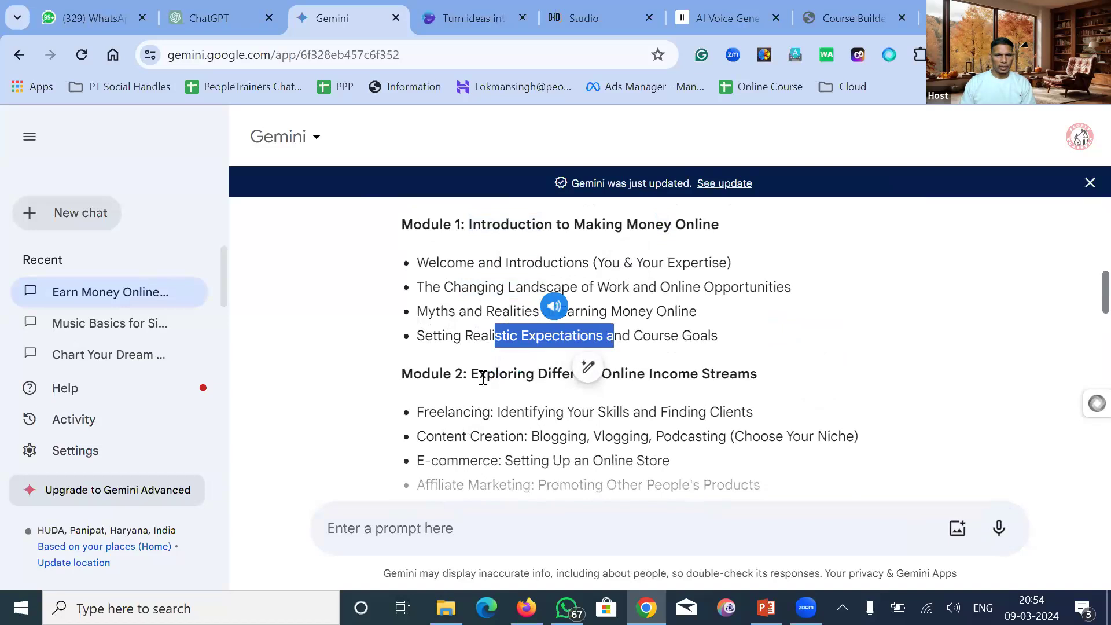
click(483, 378)
scroll(485, 379, down, 9)
scroll(485, 382, down, 9)
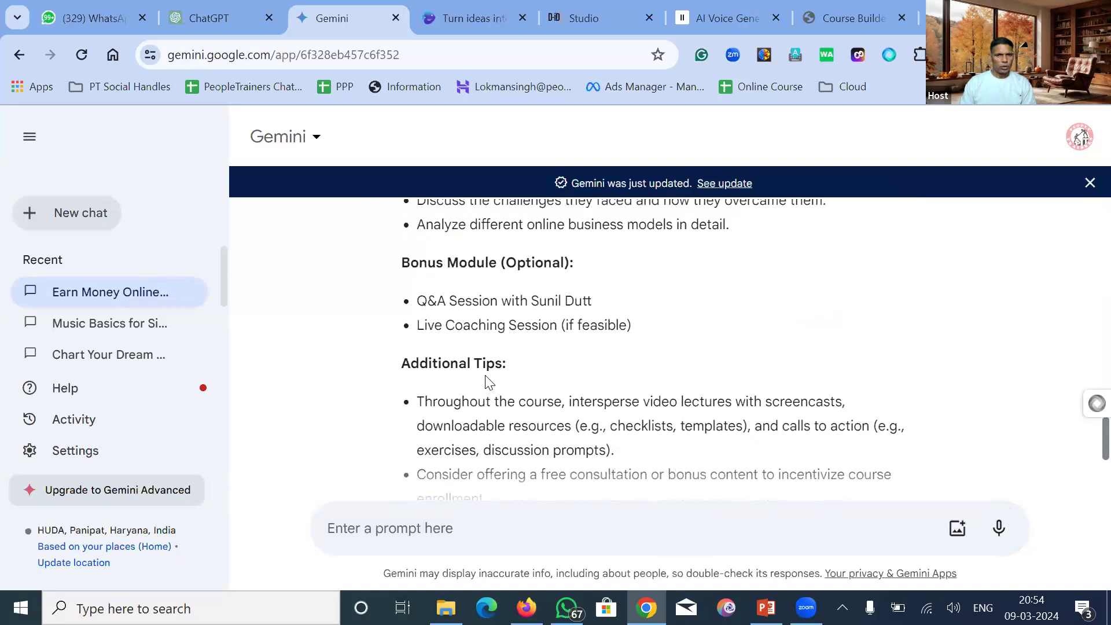
drag(466, 302, 604, 326)
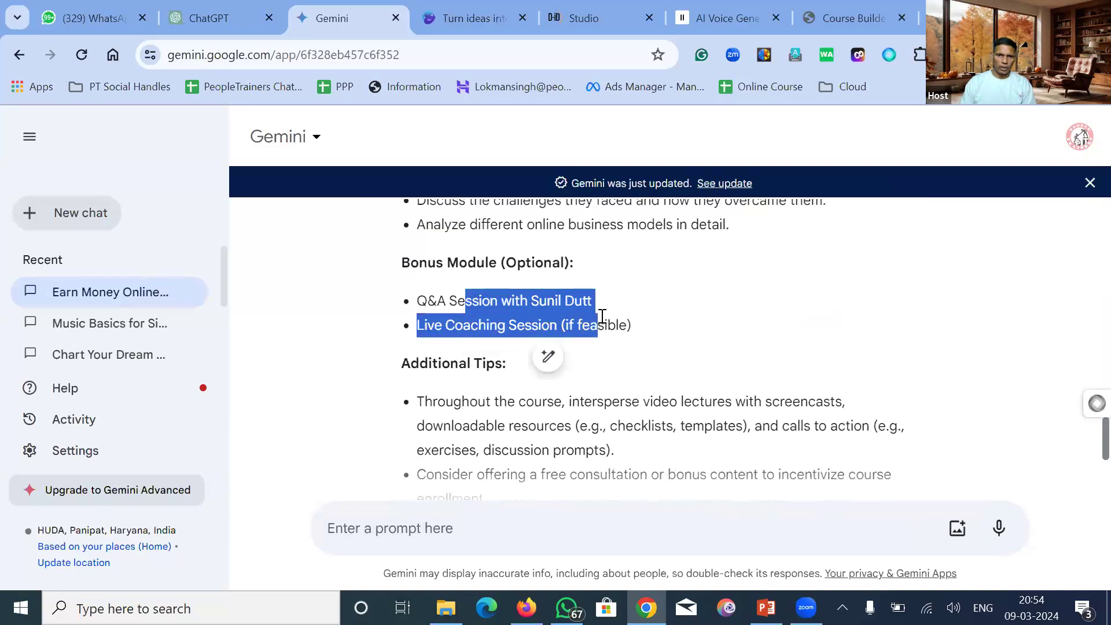
click(450, 398)
scroll(450, 399, down, 3)
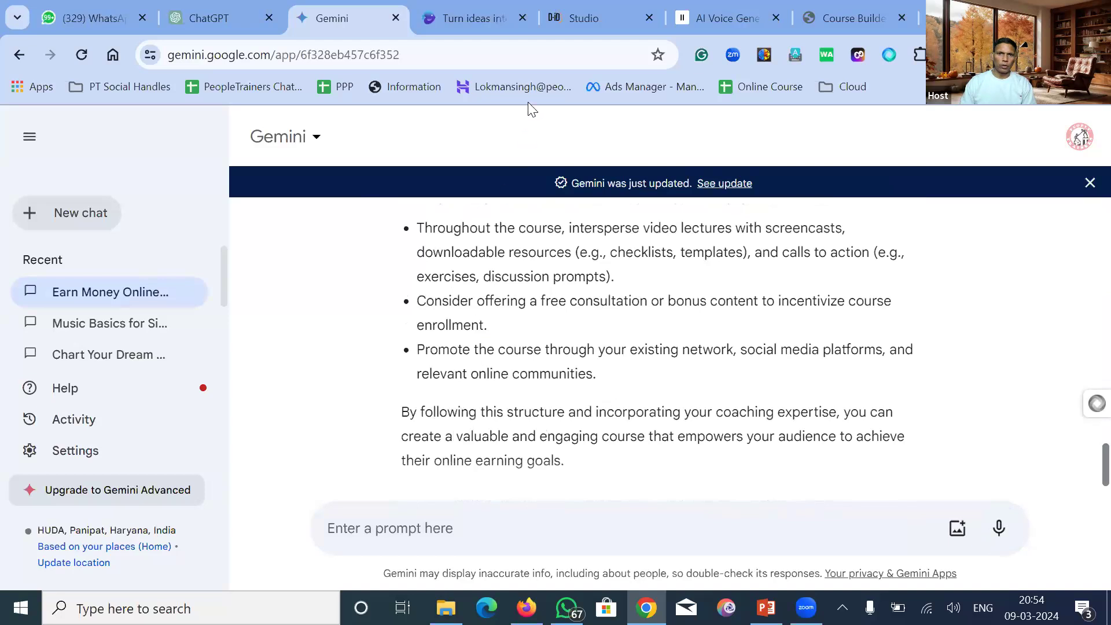
Step: Submit the follow-up "Write a speech to promote this course at social media." and read through the generated speech
click(445, 525)
text(Write )
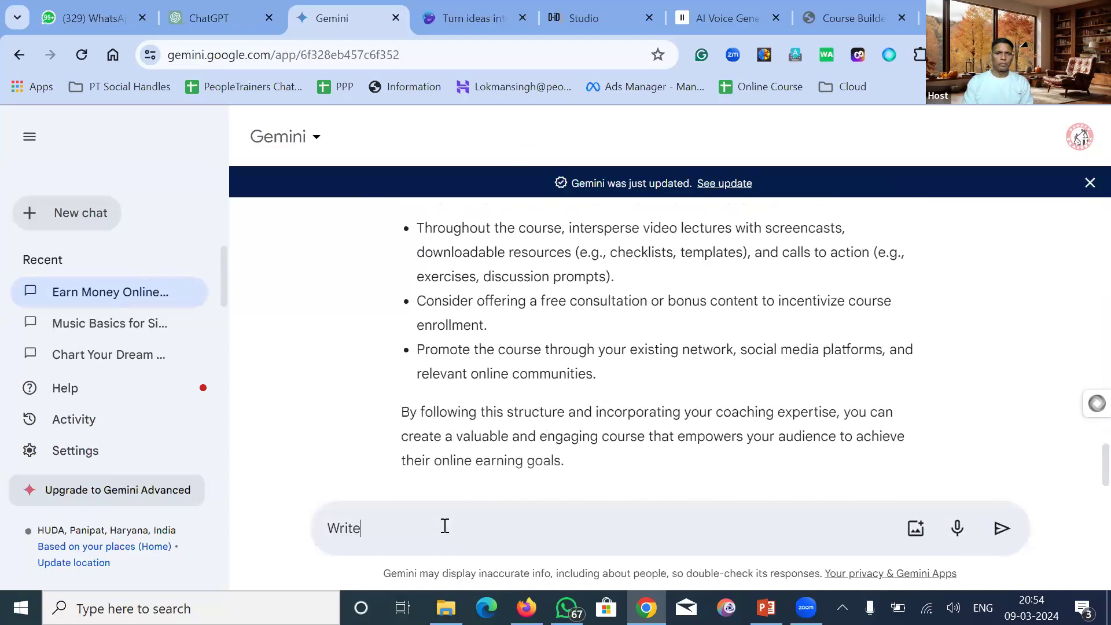
text(a speech to promote )
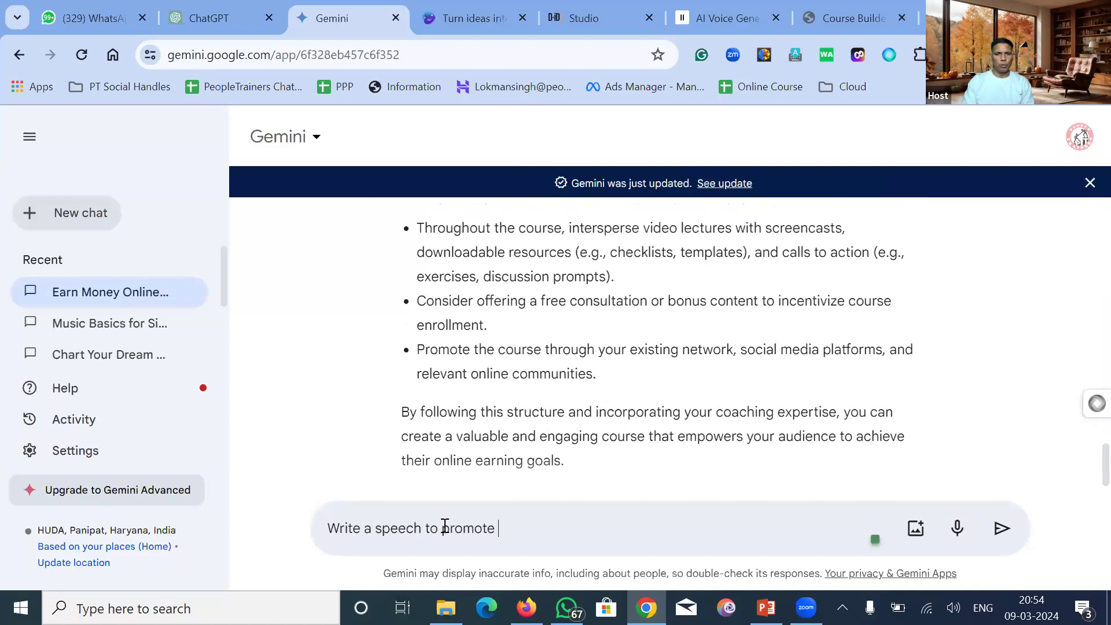
text(this course at)
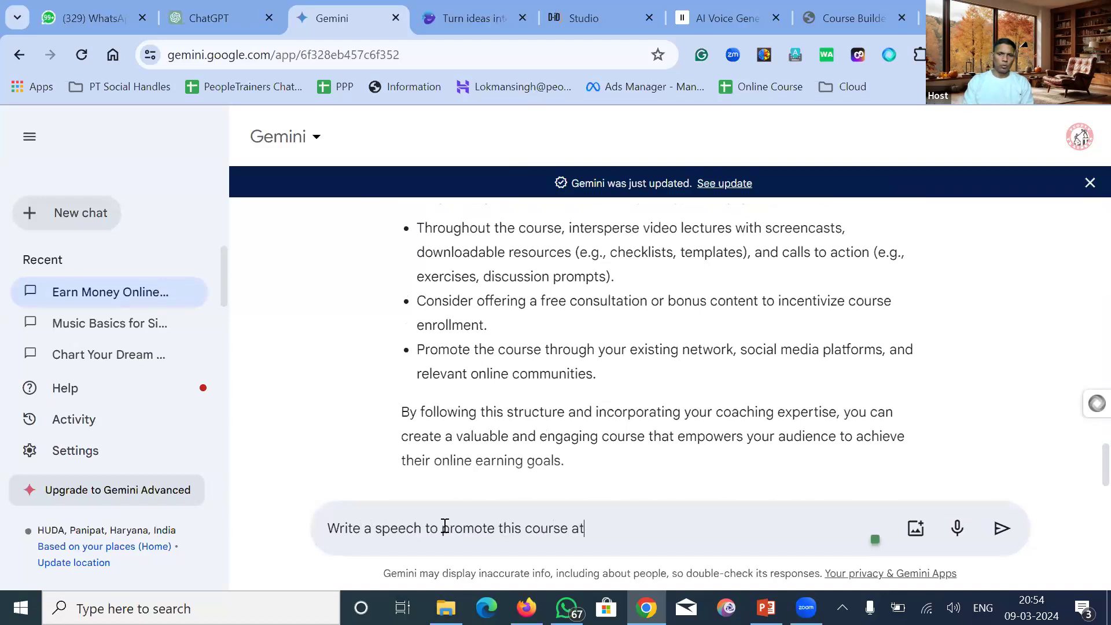
text( social media.)
key(Return)
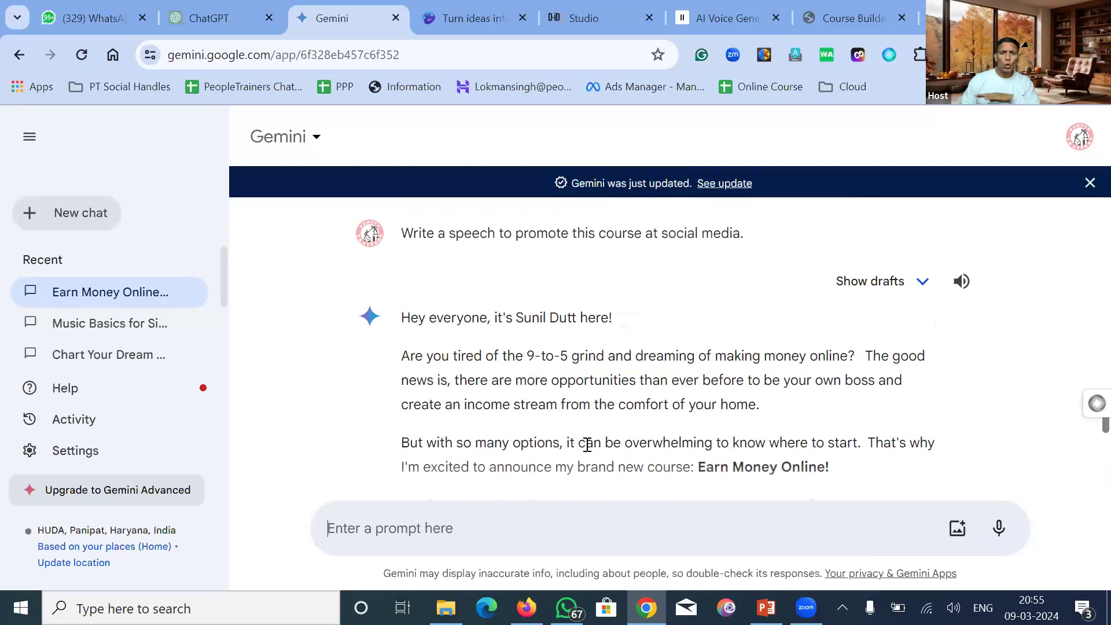
scroll(623, 442, down, 3)
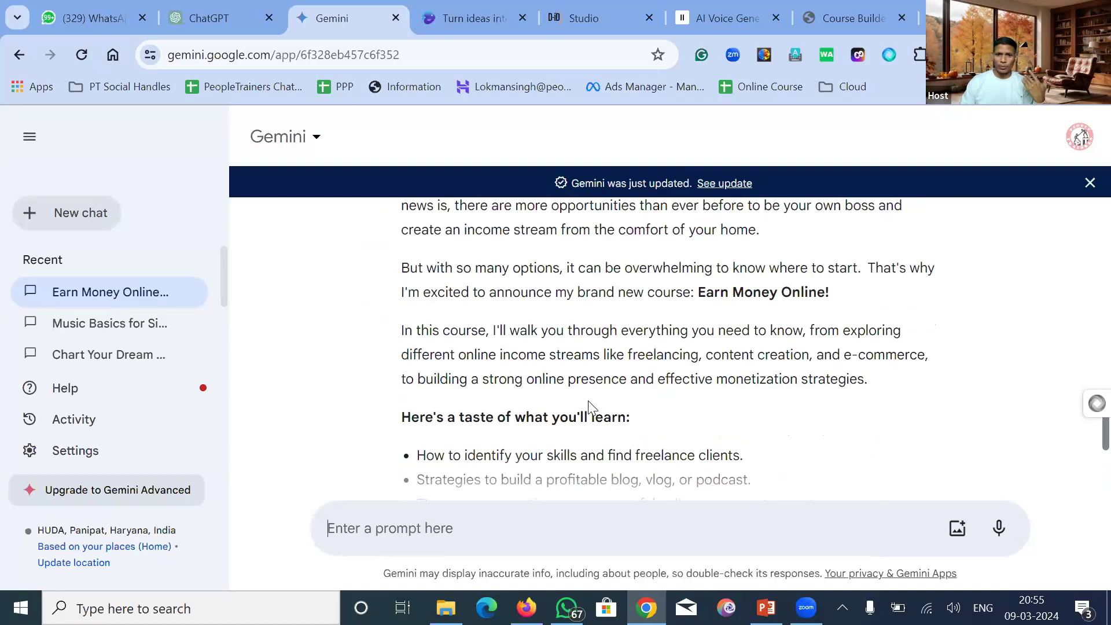
scroll(590, 404, down, 5)
scroll(589, 405, down, 1)
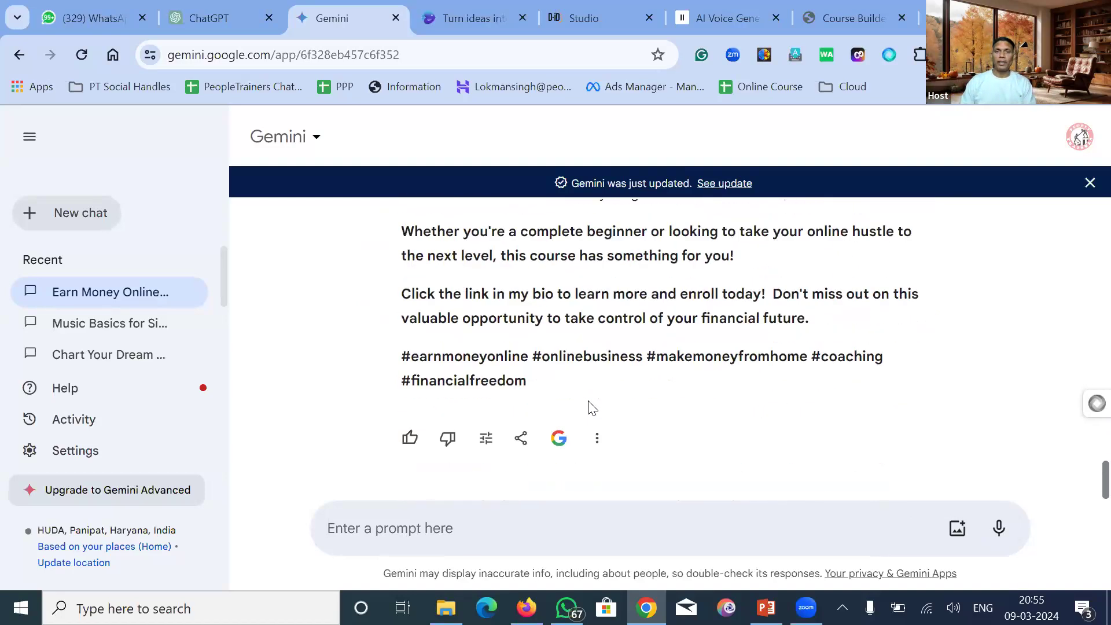
Step: Enter the prompt "Write a speech and storyboard for my first video lesson. Try to make this video lesson very impressing and appealing."
click(484, 525)
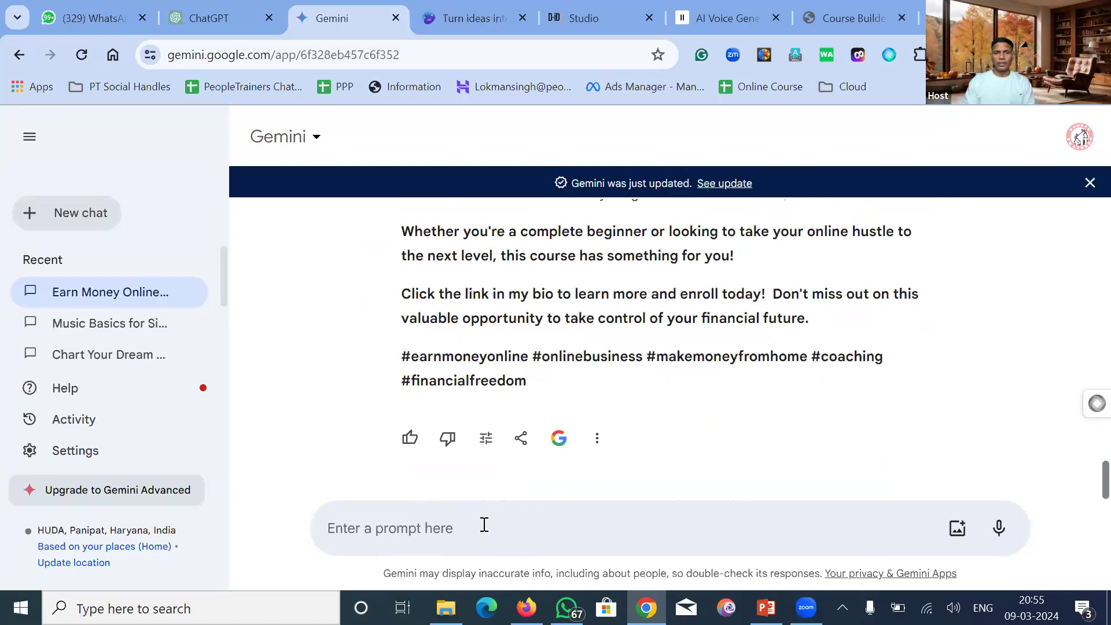
text(Write a speech and storyboard for my firsty vie)
key(BackSpace)
key(BackSpace)
key(BackSpace)
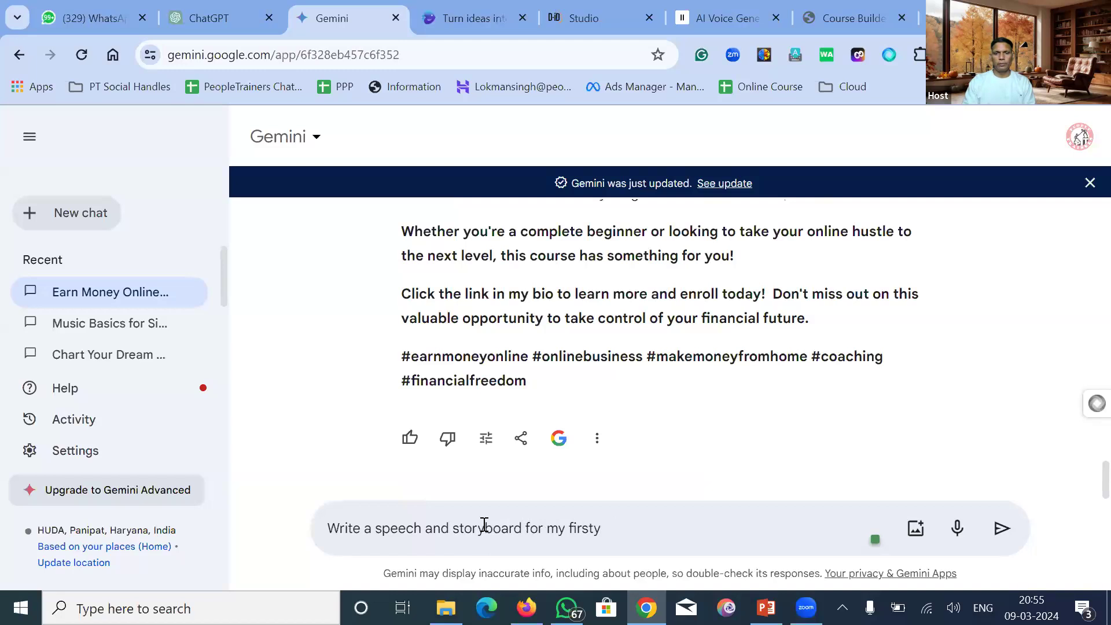
text(video lesso)
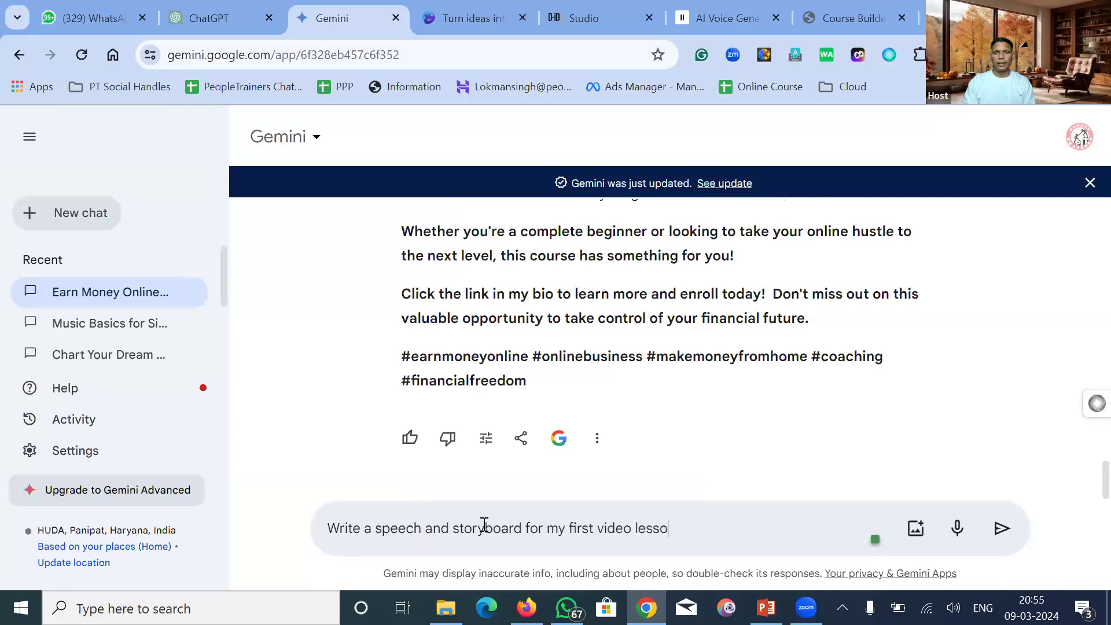
text(n. Try to make this video lesson  i)
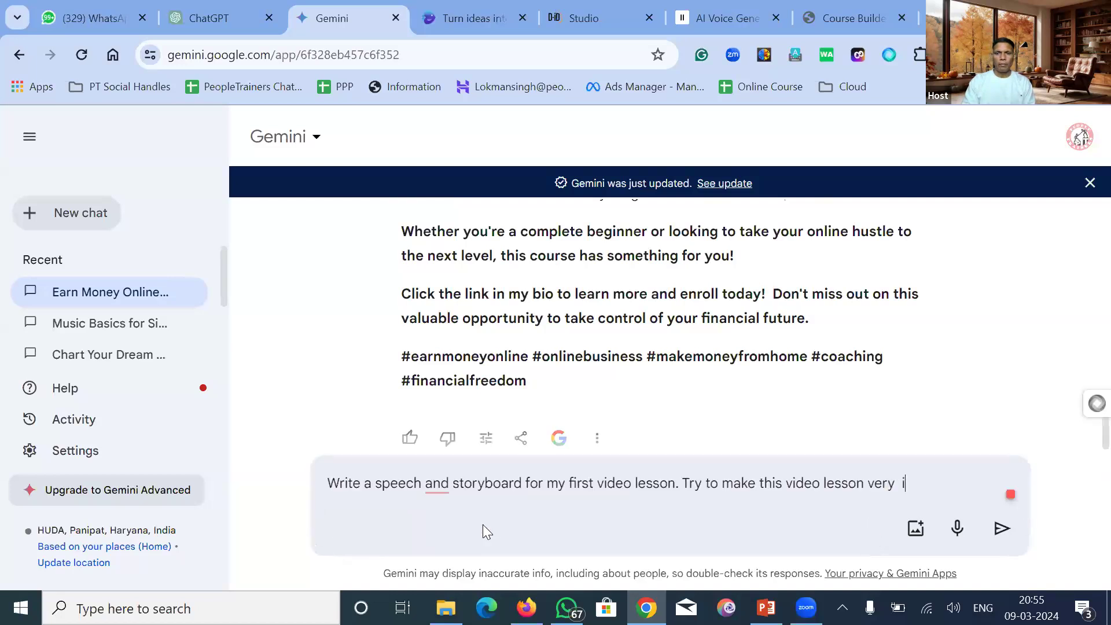
text(mpressing nadap)
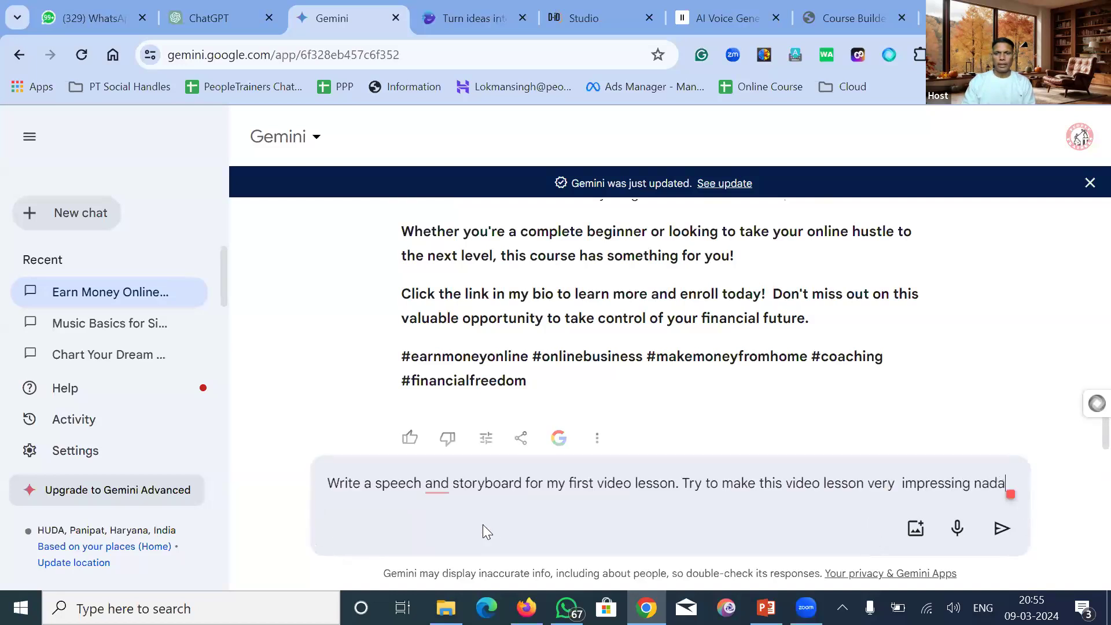
key(BackSpace)
key(BackSpace)
key(BackSpace)
key(BackSpace)
key(BackSpace)
text(and appealing. The)
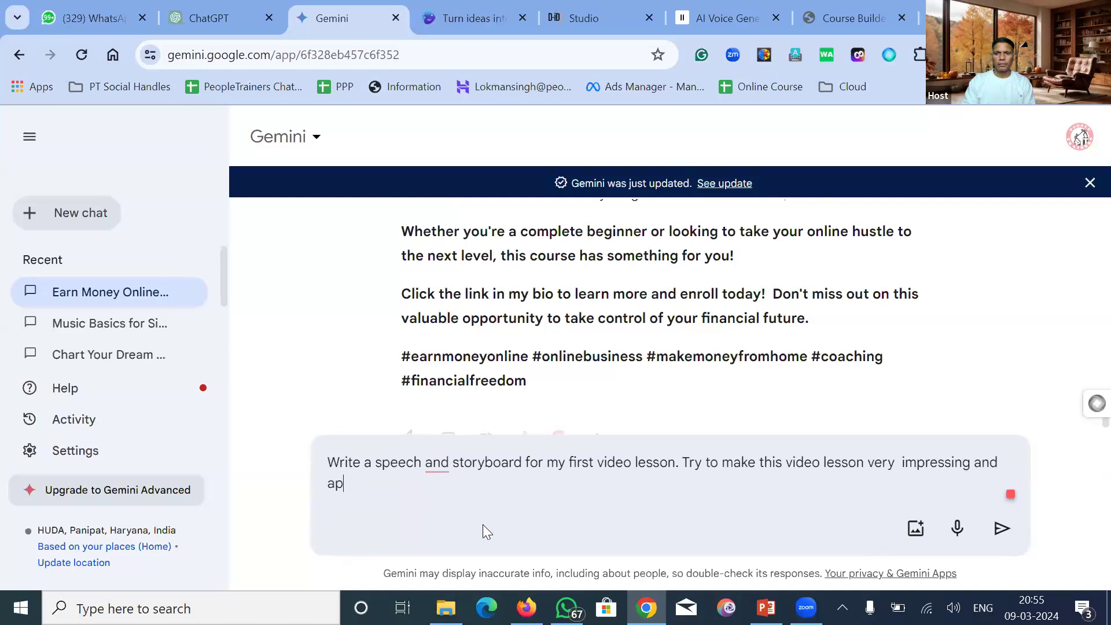
Step: Finish the storyboard prompt with "The video should welcome the audience while start." and submit it
text( videosho)
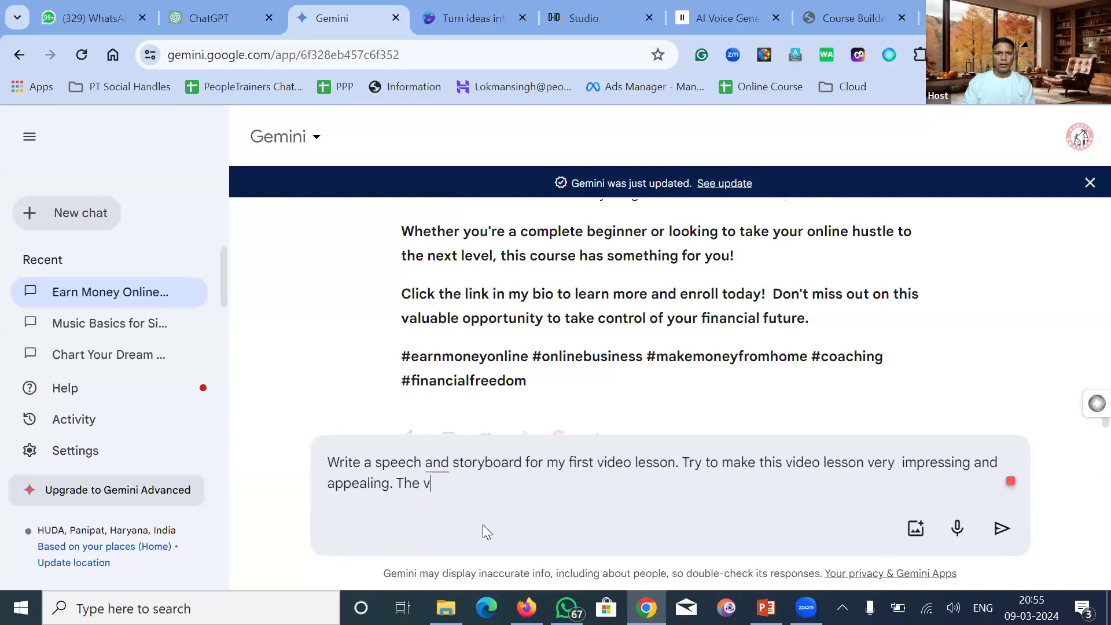
key(BackSpace)
key(BackSpace)
key(BackSpace)
text(should welco)
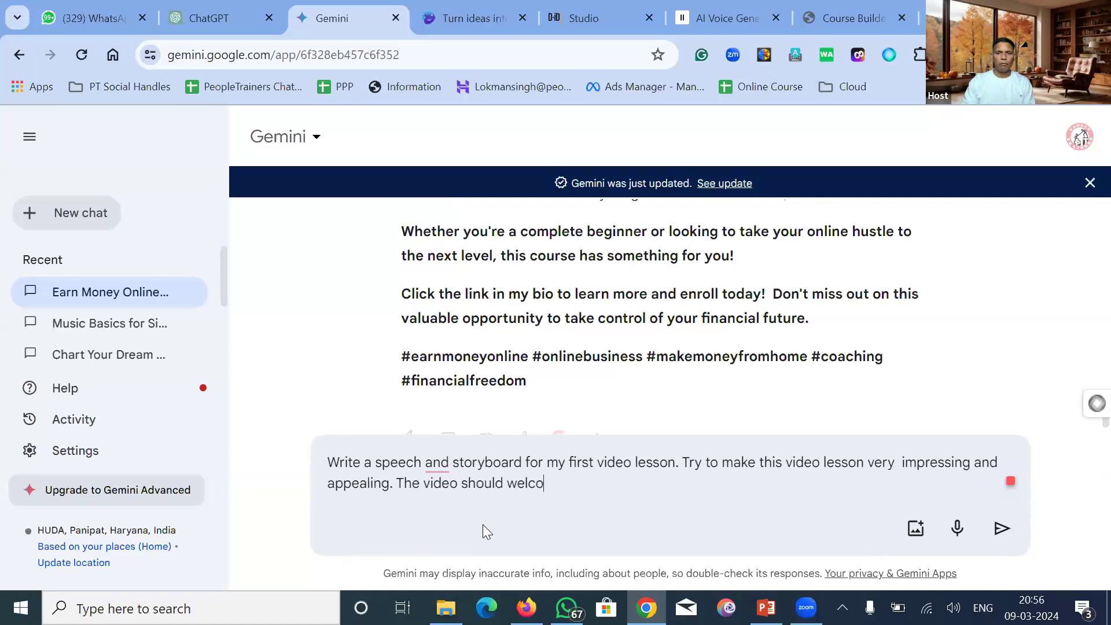
text(me the audience w)
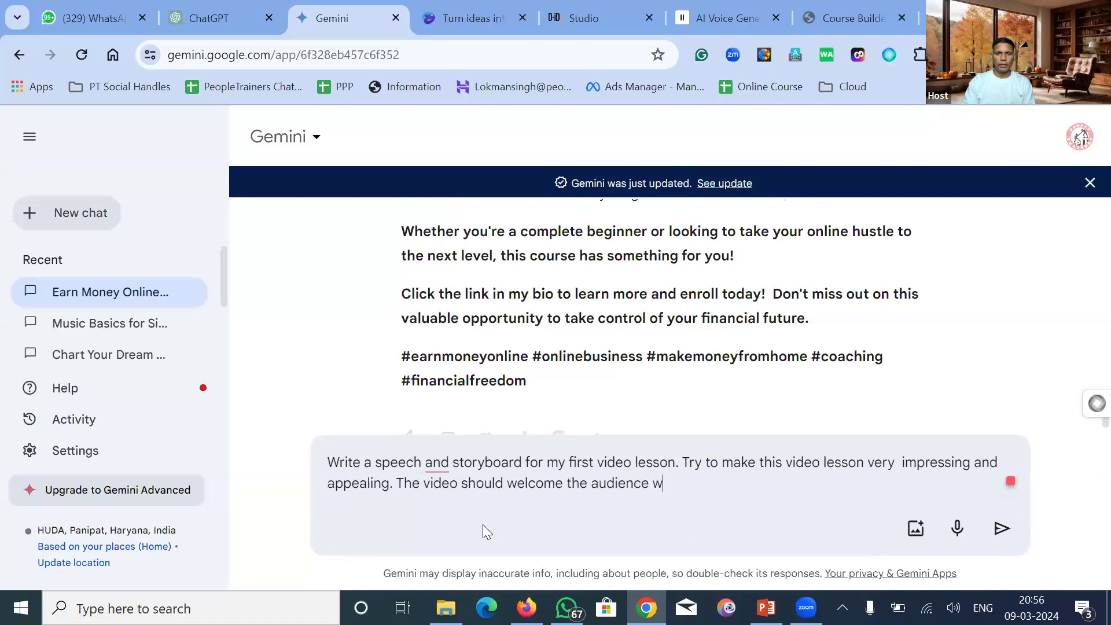
text(hile start.)
key(Return)
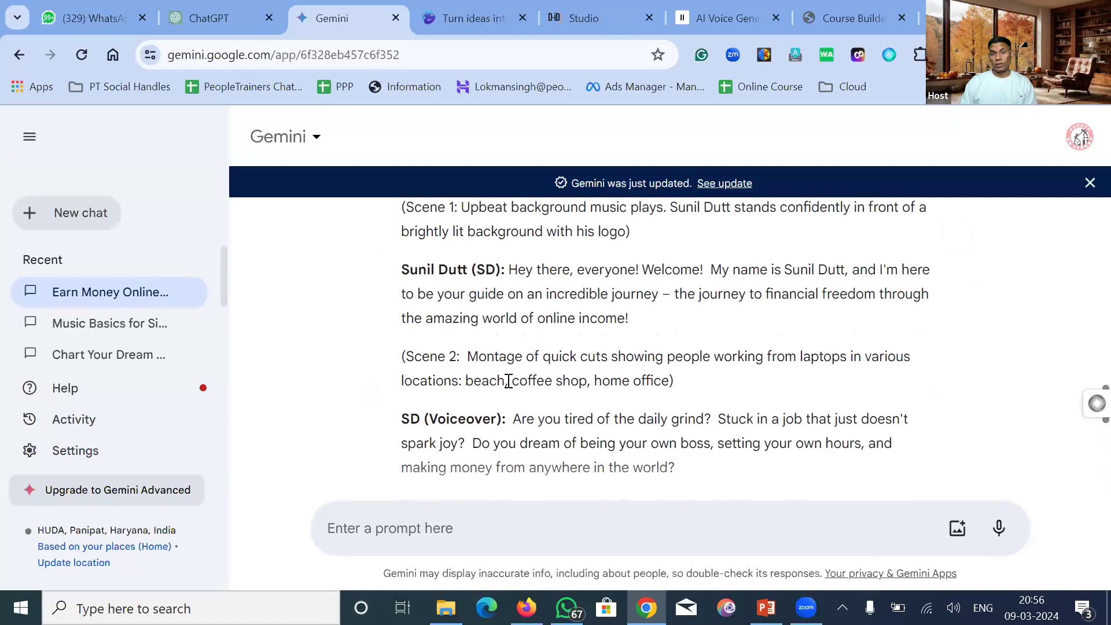
Step: Read through the generated storyboard scenes for the first video lesson
scroll(508, 380, down, 6)
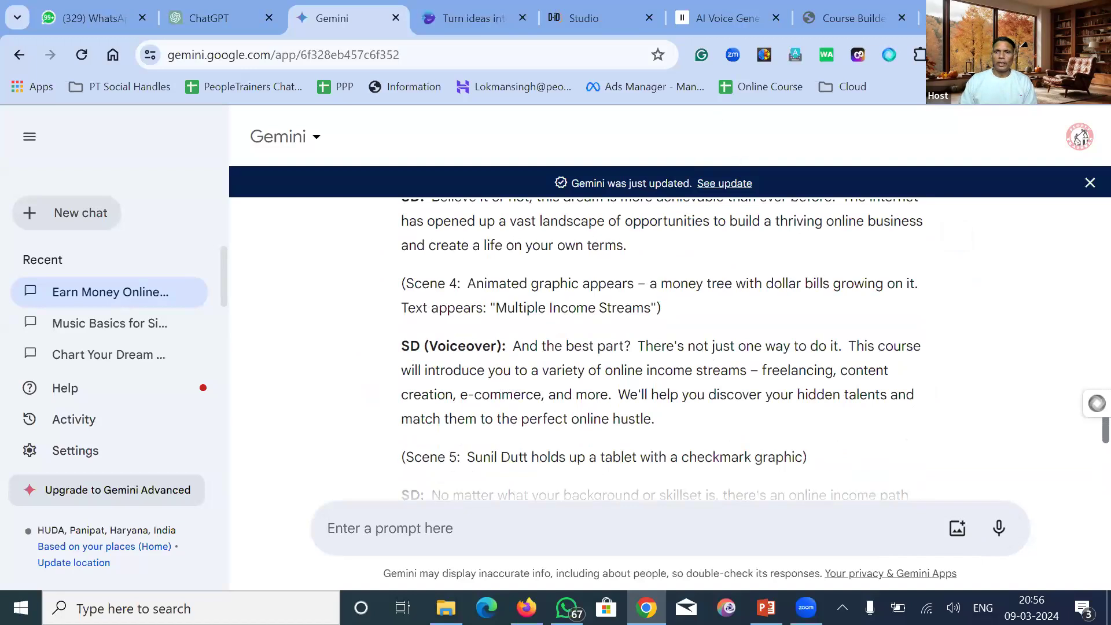
Step: Open the Udemy home page at udemy.com in a new browser tab
key(ctrl+t)
text(udemy.com/user/bharaththippireddy/)
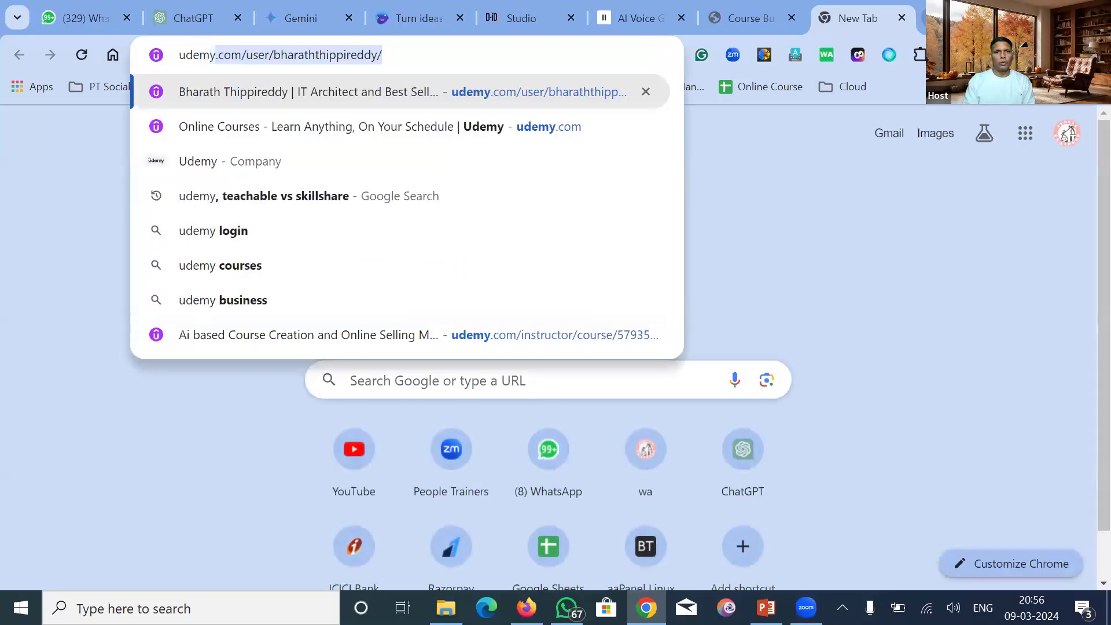
key(Return)
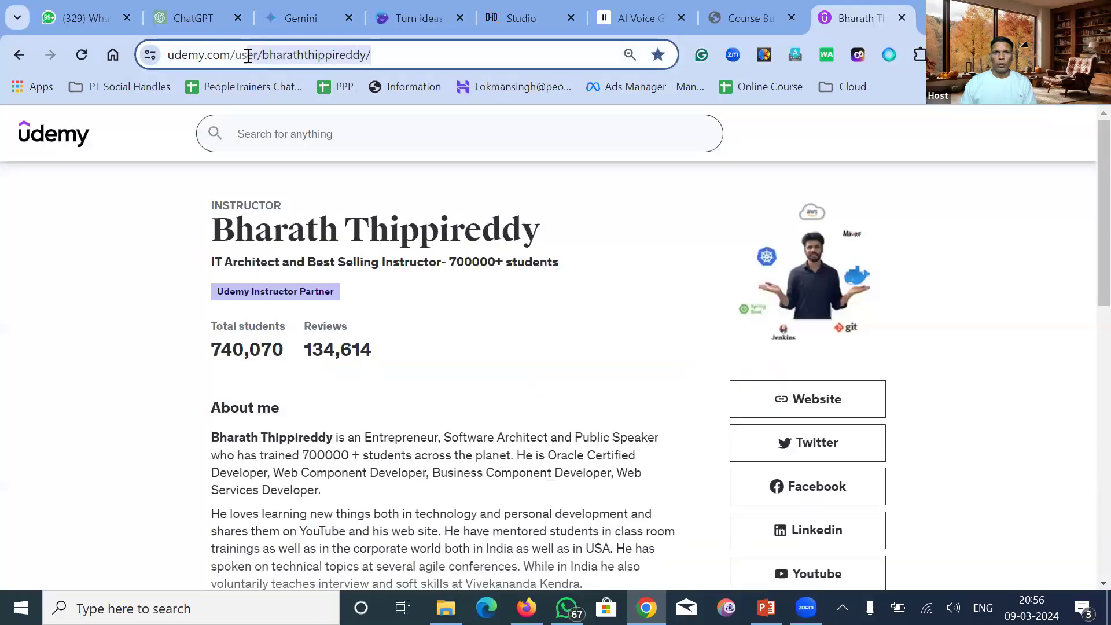
click(230, 55)
key(BackSpace)
key(BackSpace)
key(BackSpace)
key(BackSpace)
key(BackSpace)
key(BackSpace)
key(BackSpace)
key(BackSpace)
key(BackSpace)
key(BackSpace)
key(BackSpace)
key(BackSpace)
key(BackSpace)
key(BackSpace)
key(BackSpace)
key(BackSpace)
key(BackSpace)
key(BackSpace)
key(BackSpace)
key(BackSpace)
key(Return)
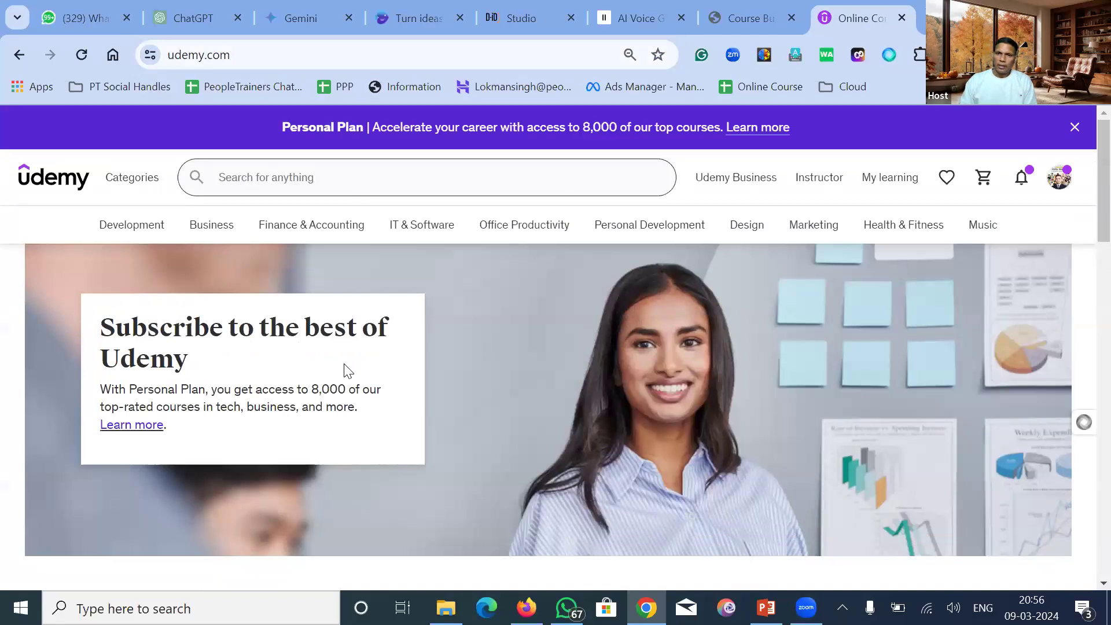
Step: Open the curriculum of the draft course "Ai based Course Creation and Online Selling Mastery" in Udemy's instructor area
click(822, 179)
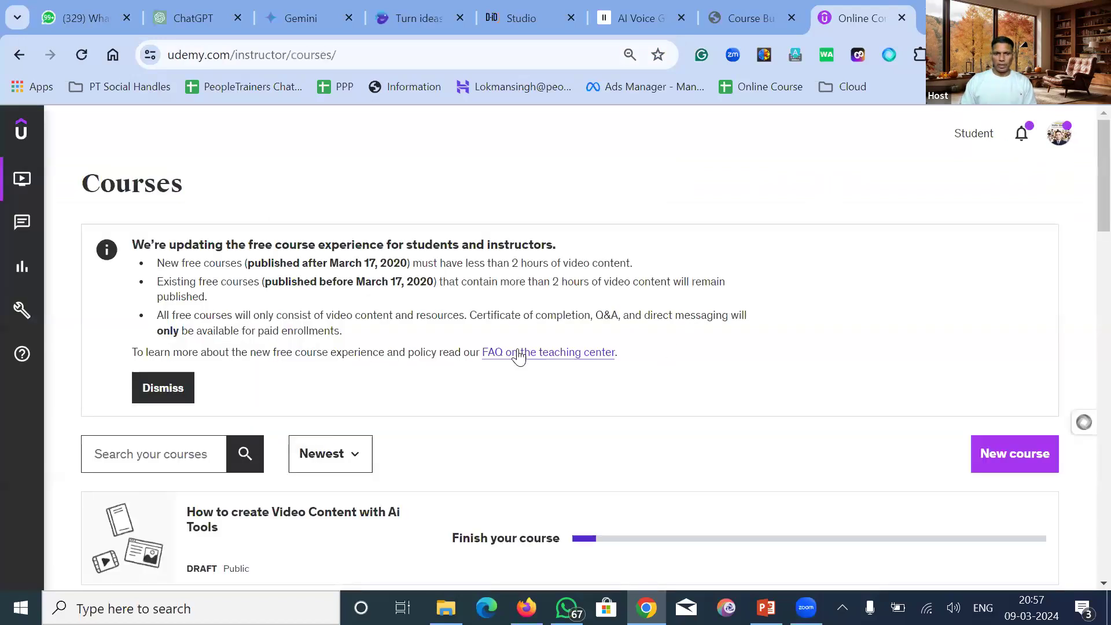
scroll(519, 355, down, 3)
scroll(519, 354, down, 2)
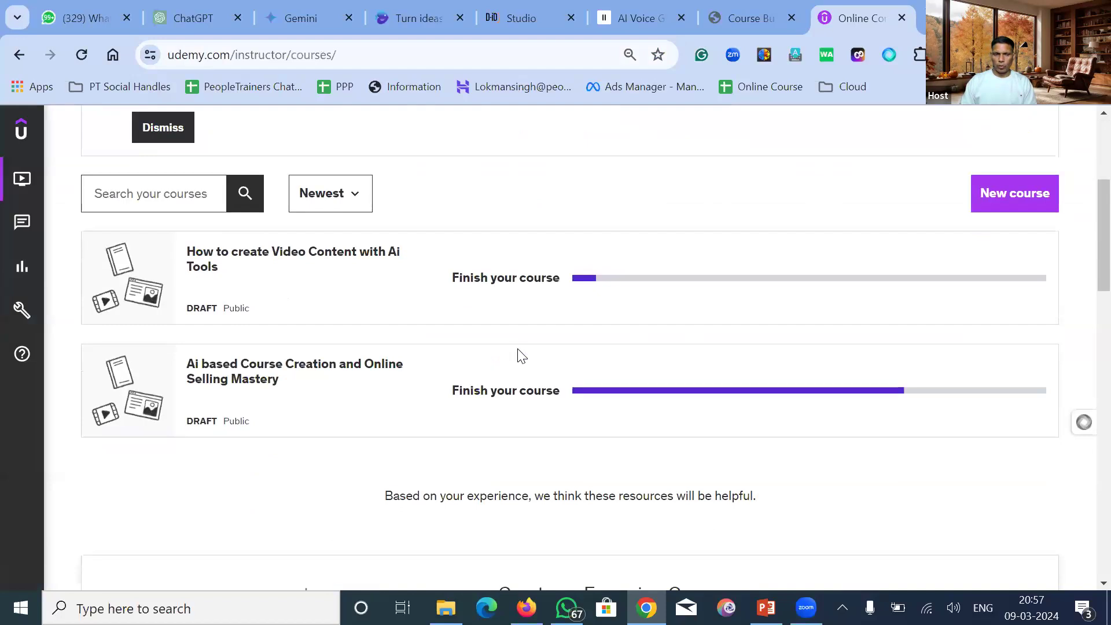
mouse_move(409, 389)
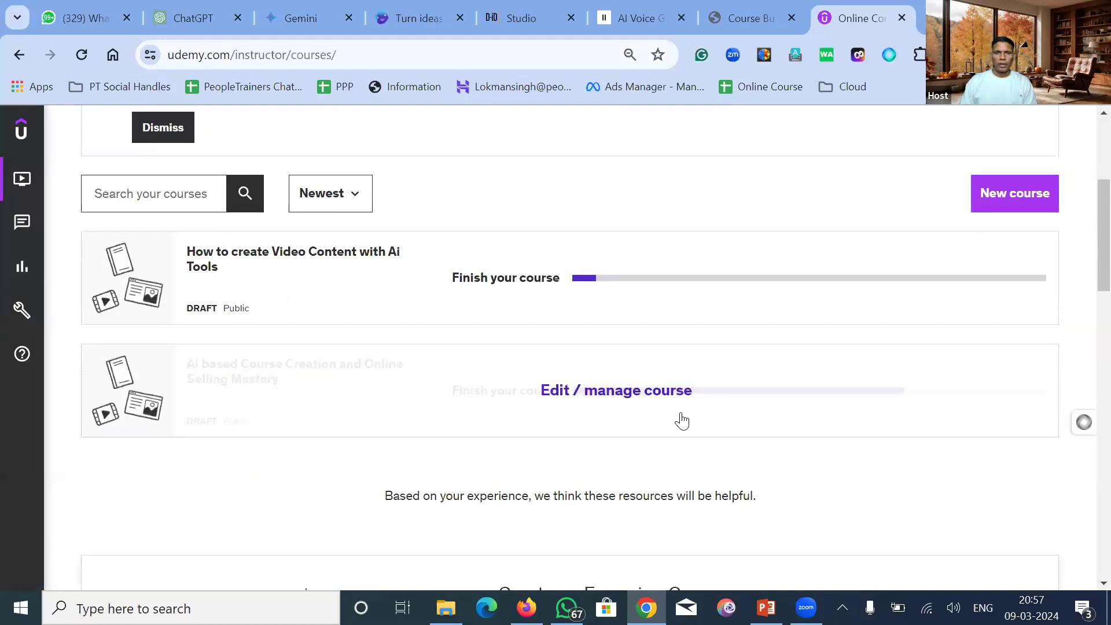
click(507, 390)
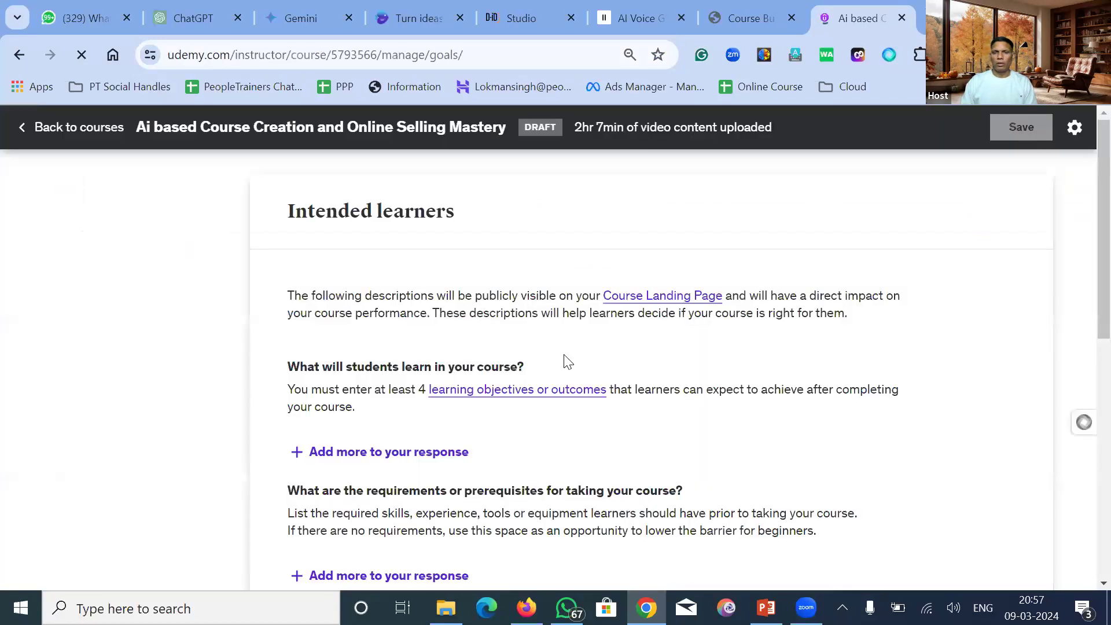
click(134, 414)
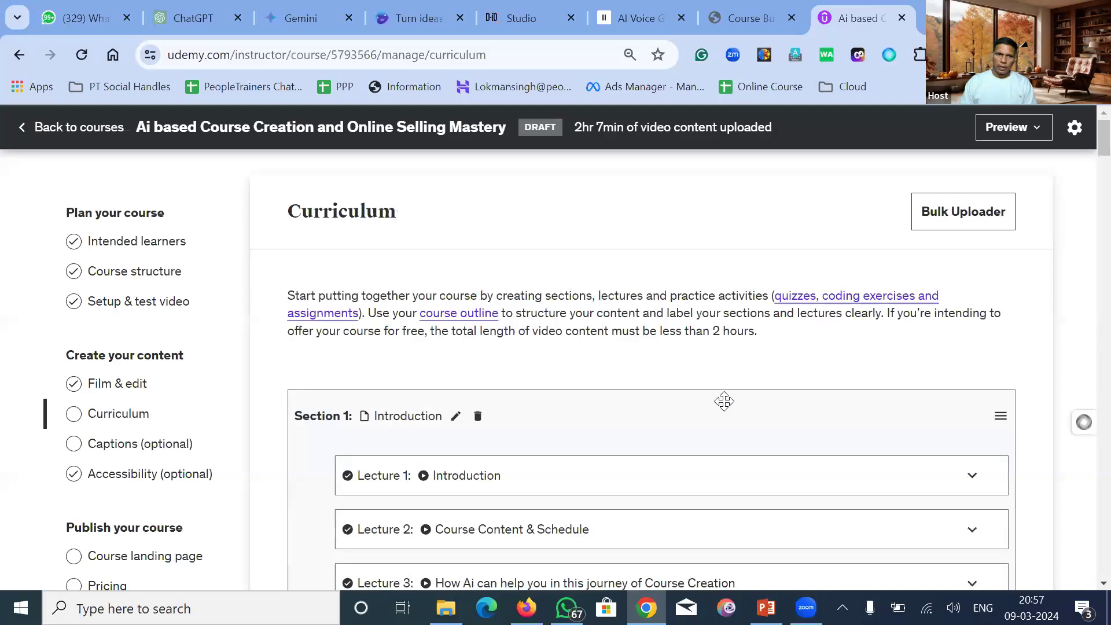
Step: Examine the course curriculum from Section 1 through the unpublished video editing lectures in Section 5
scroll(718, 405, down, 1)
scroll(703, 424, down, 9)
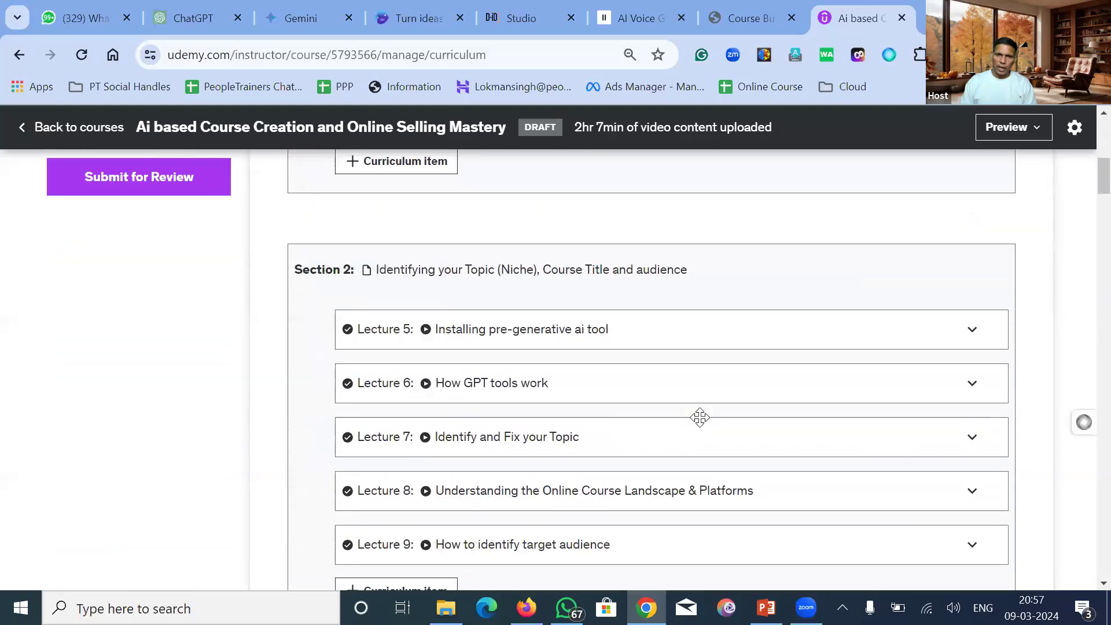
scroll(700, 417, down, 8)
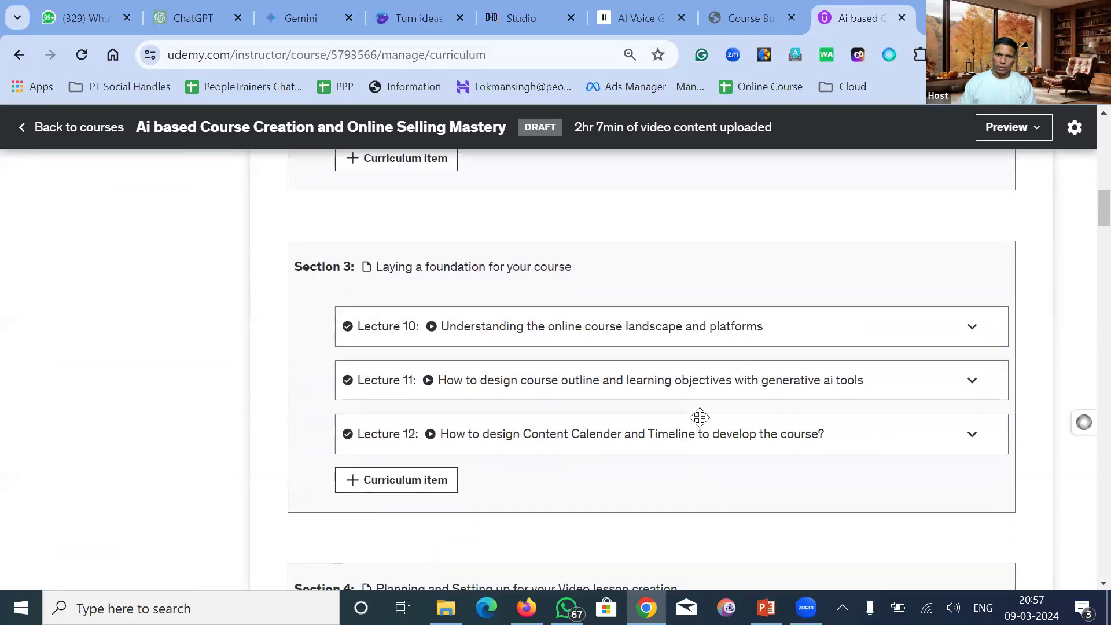
scroll(700, 417, down, 8)
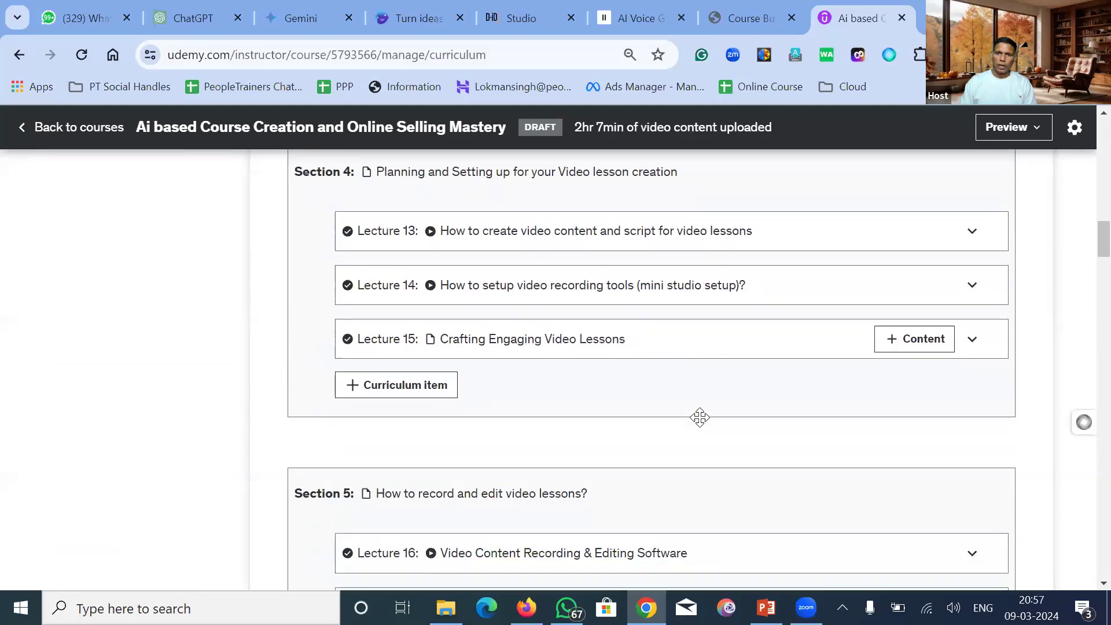
scroll(700, 417, down, 8)
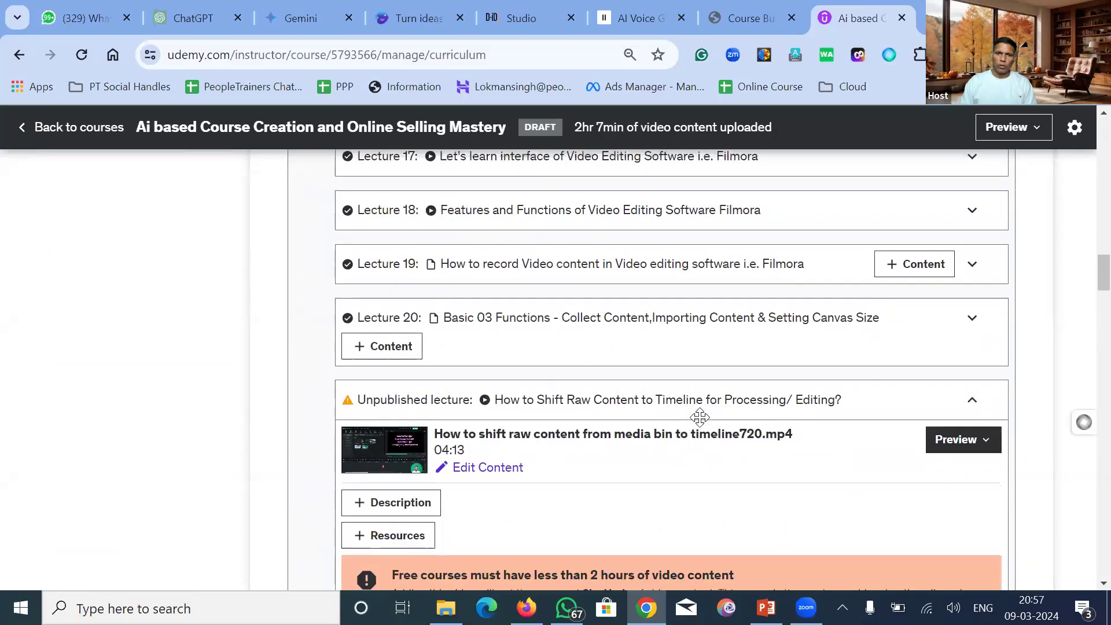
scroll(700, 417, down, 6)
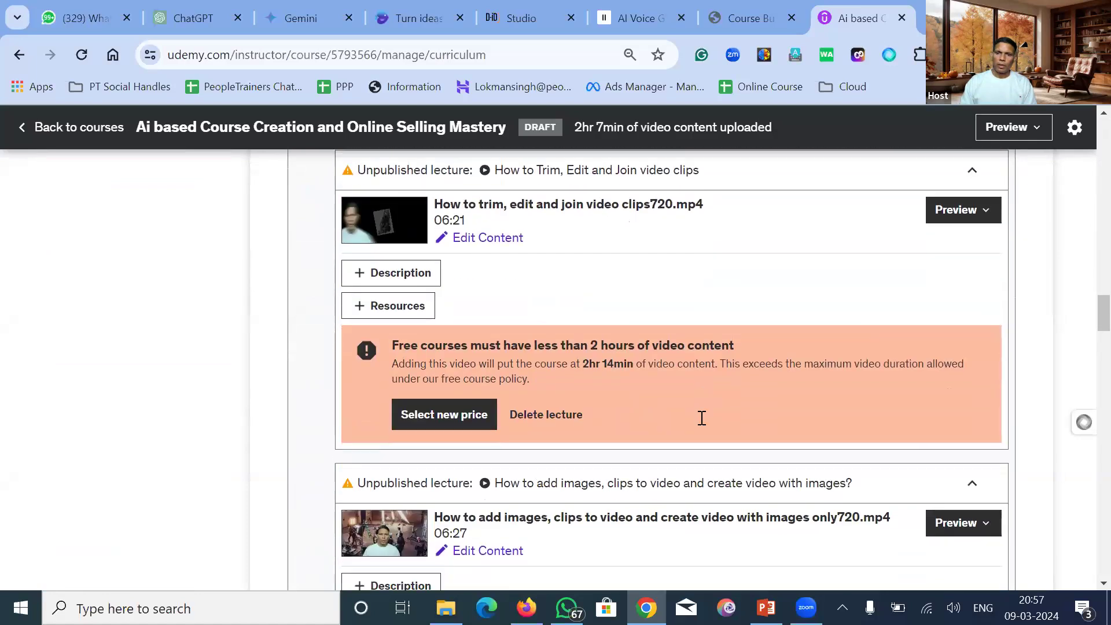
scroll(701, 417, down, 8)
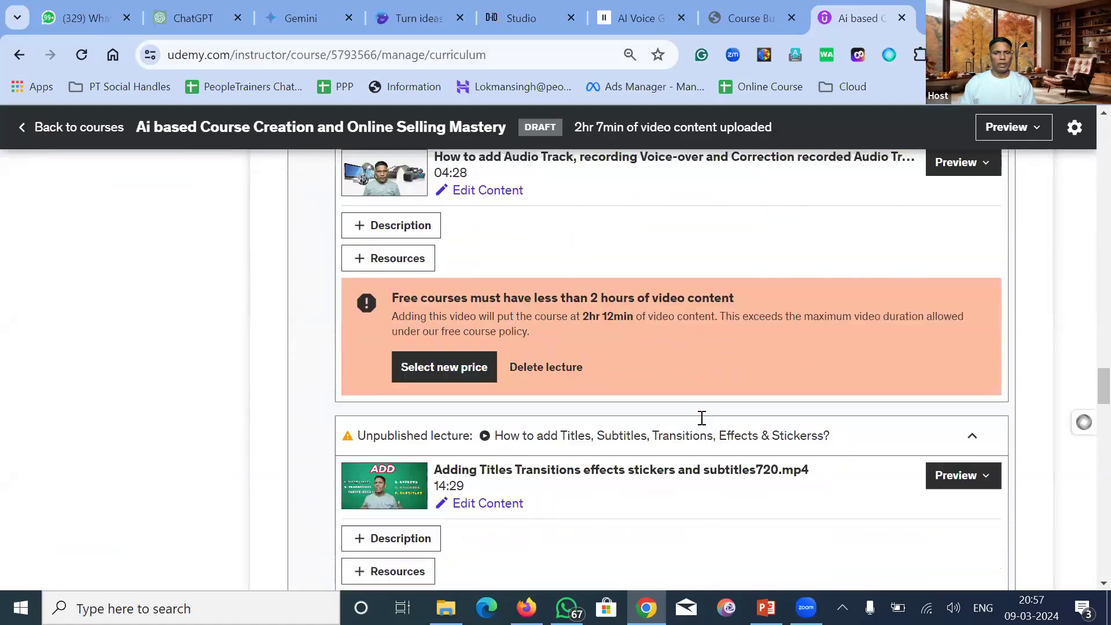
scroll(702, 417, down, 2)
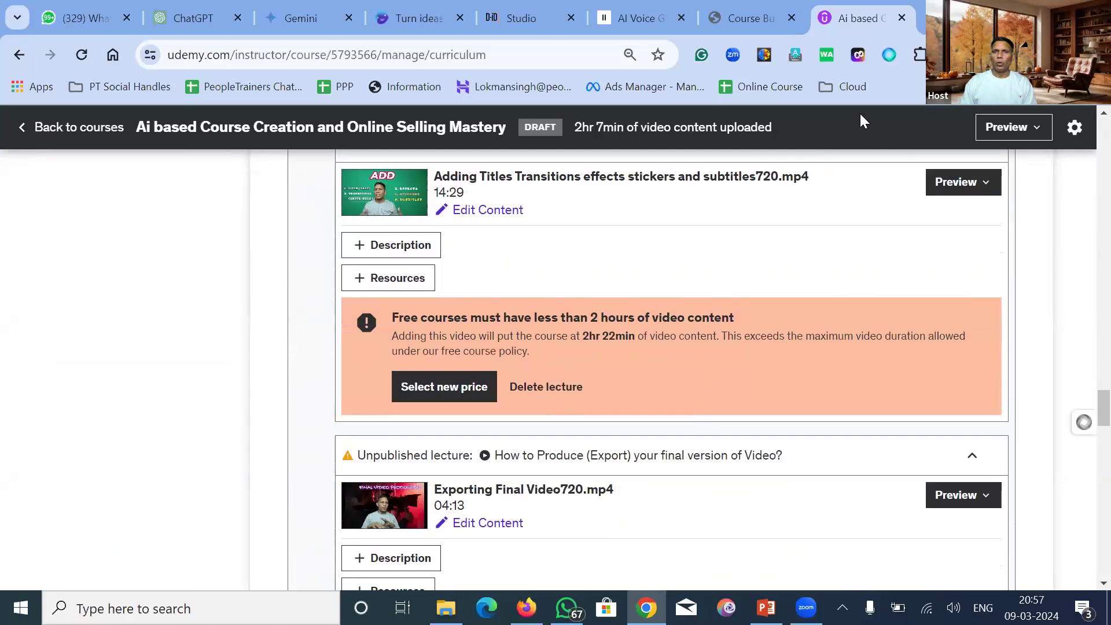
Step: Switch to the academy's course builder page and leave the free live session to return to the list of all courses
click(760, 19)
click(870, 16)
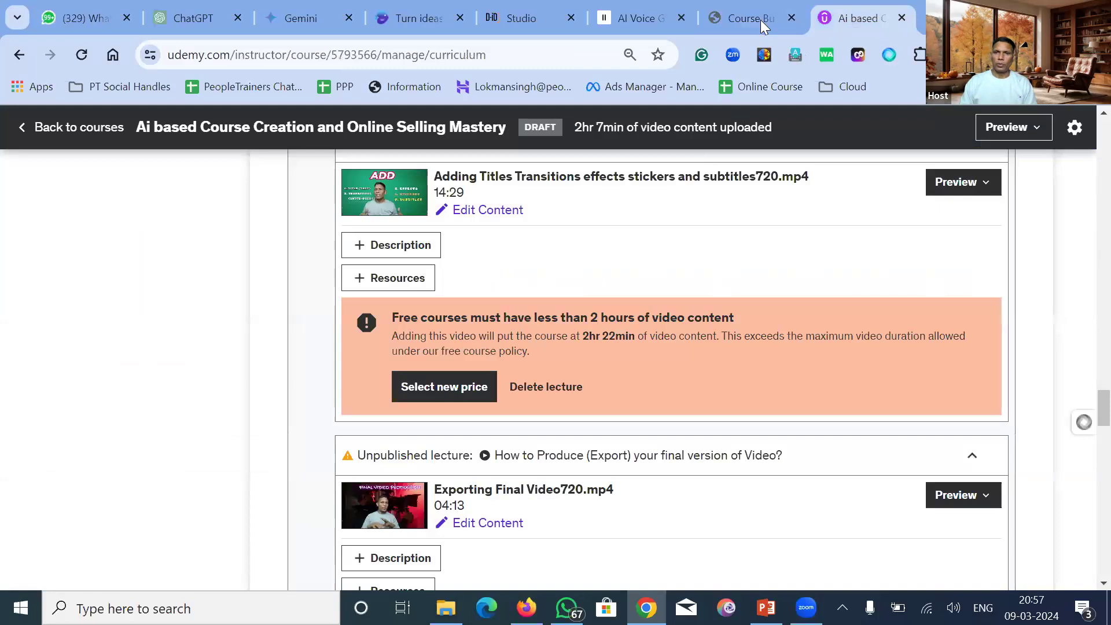
key(ctrl+shift+Tab)
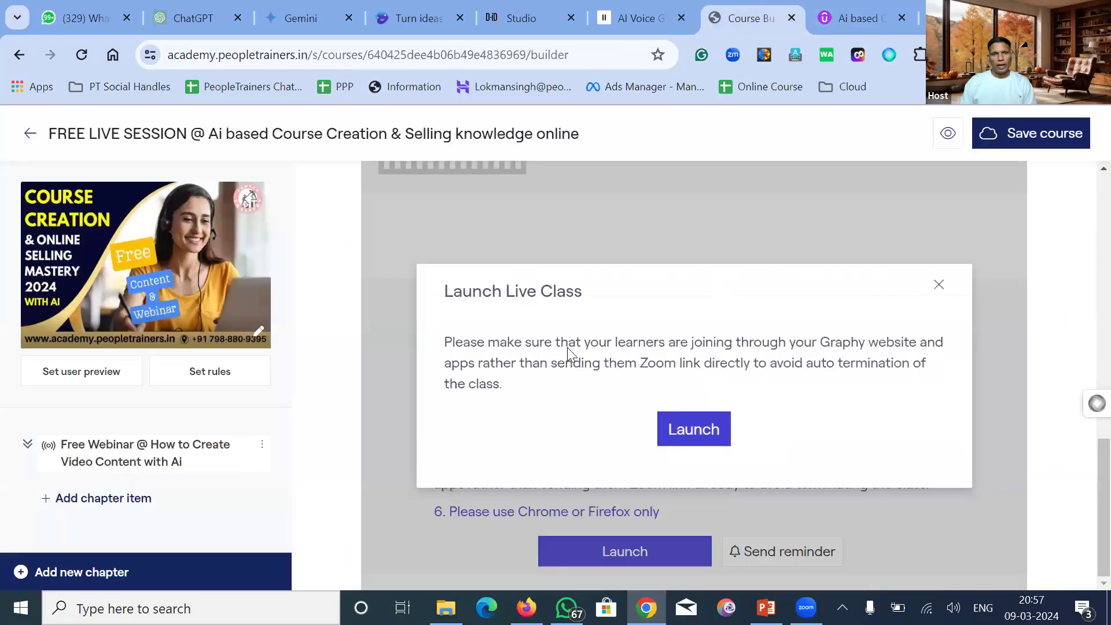
click(27, 137)
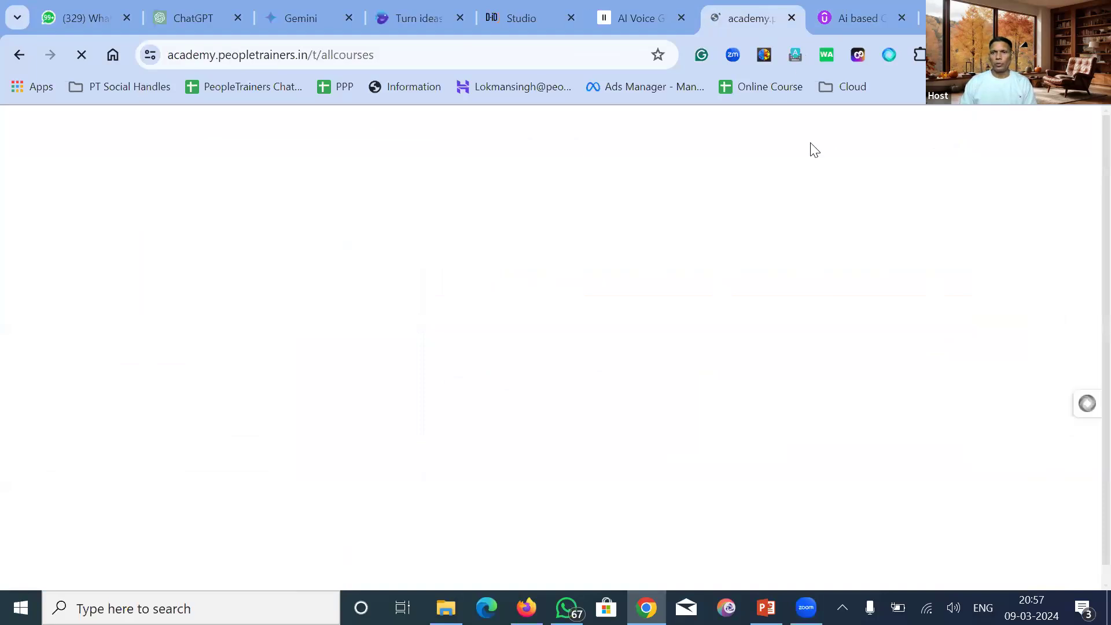
Step: Open the public site academy.peopletrainers.in in a new incognito window
key(alt+f)
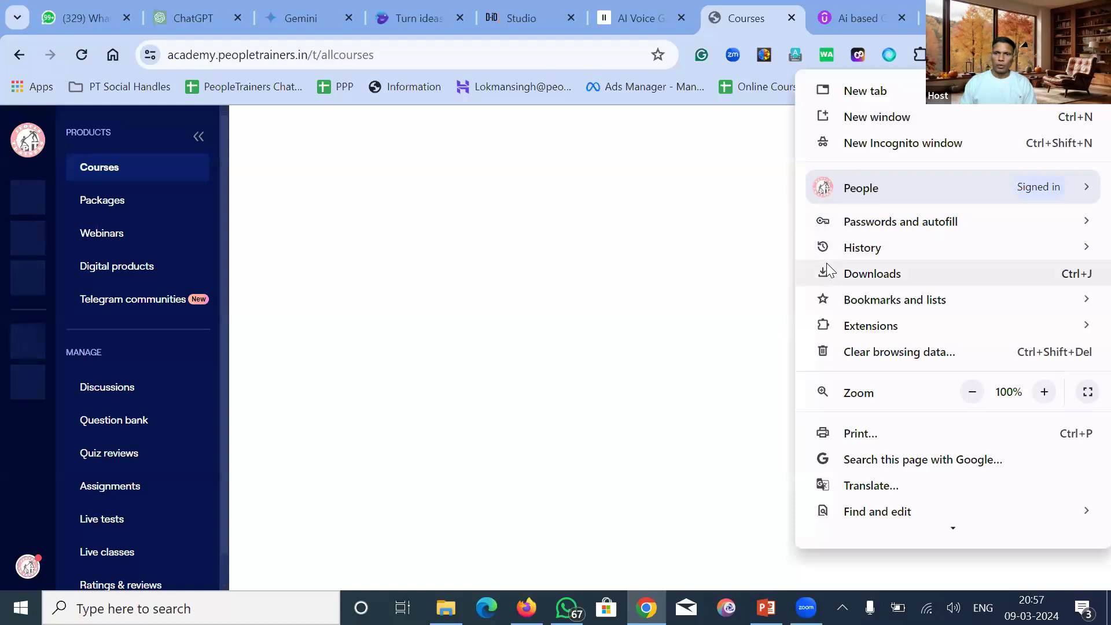
click(861, 152)
text(a)
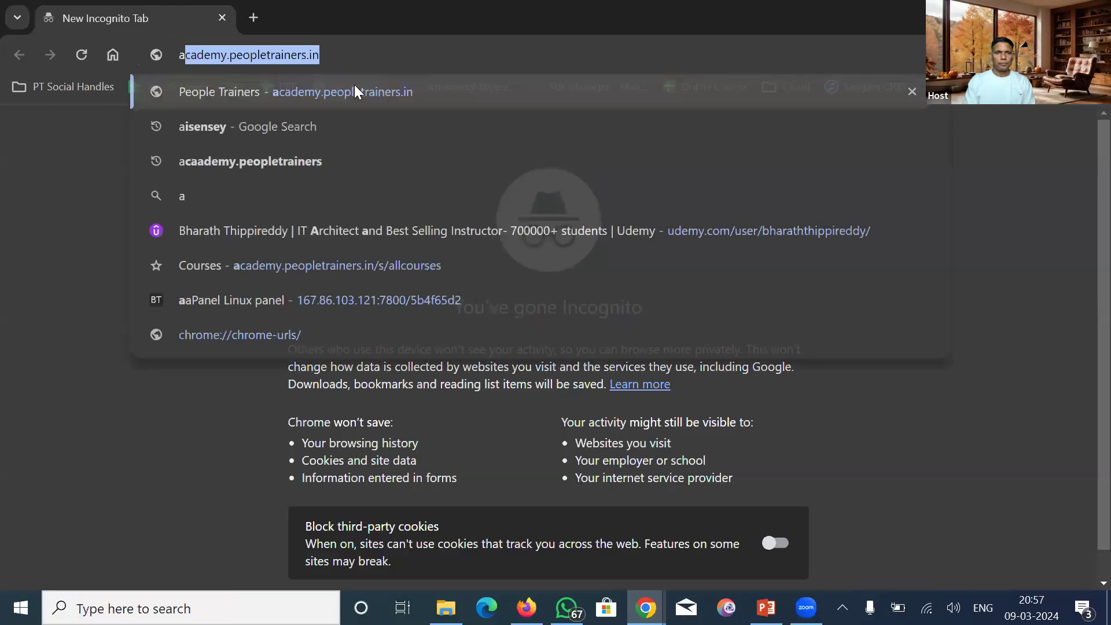
click(355, 85)
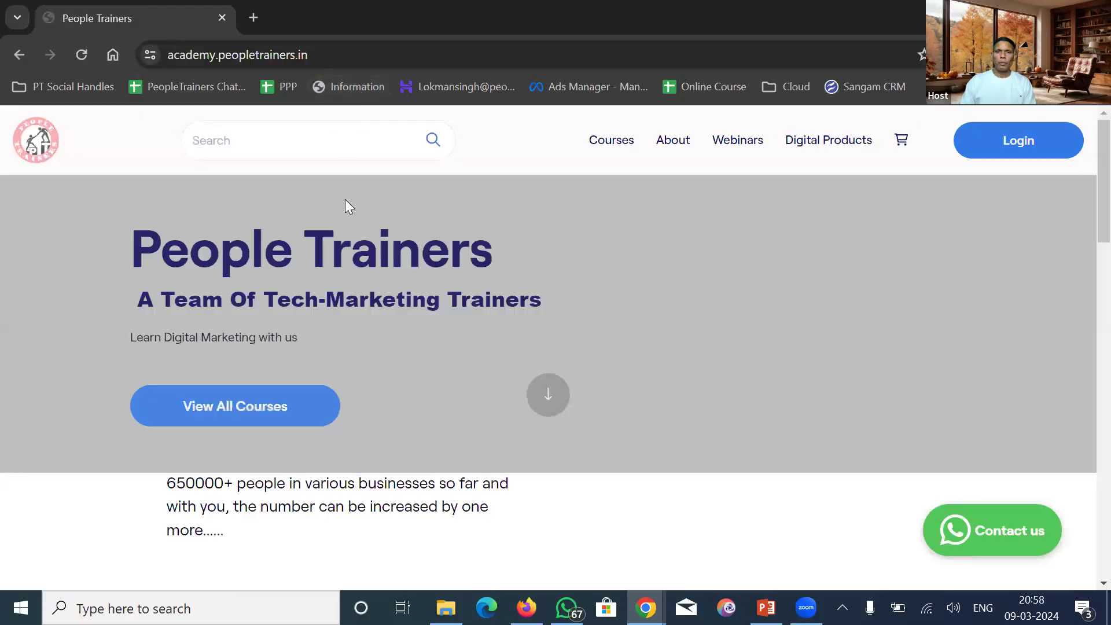
Step: Look through the academy's home page, from the trainer introduction to the offered courses and their prices
scroll(452, 239, down, 5)
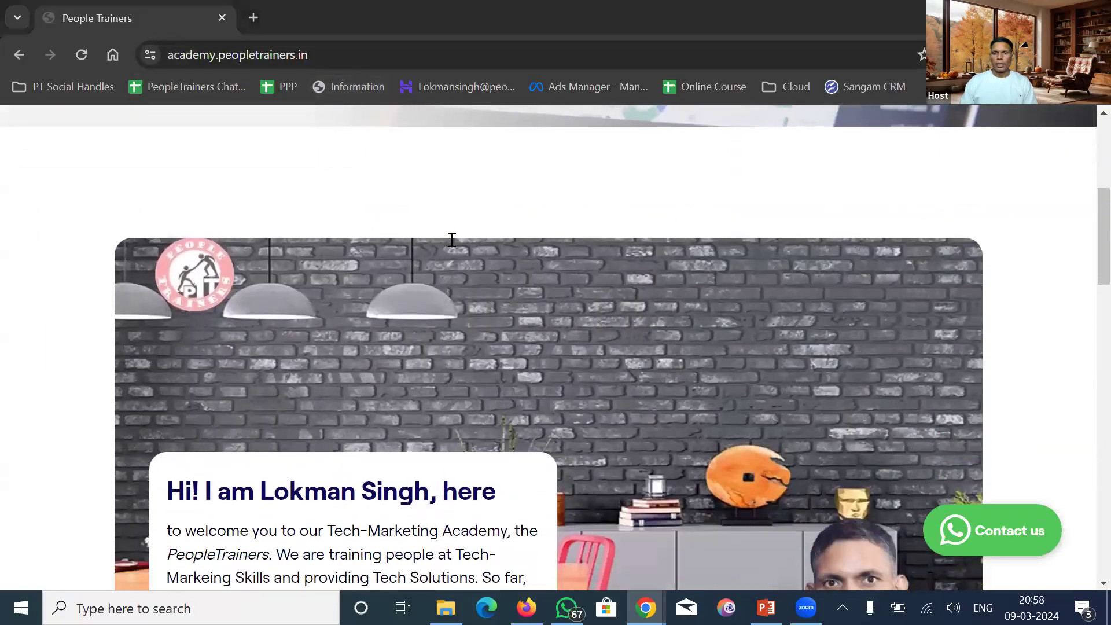
scroll(452, 240, down, 15)
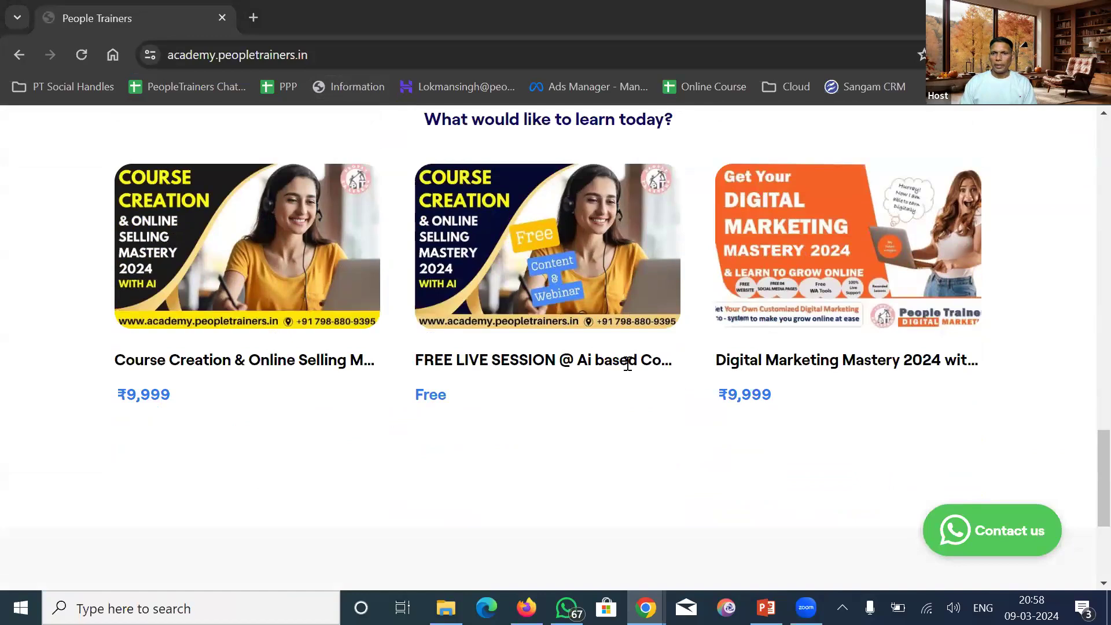
scroll(624, 360, down, 3)
scroll(653, 315, up, 15)
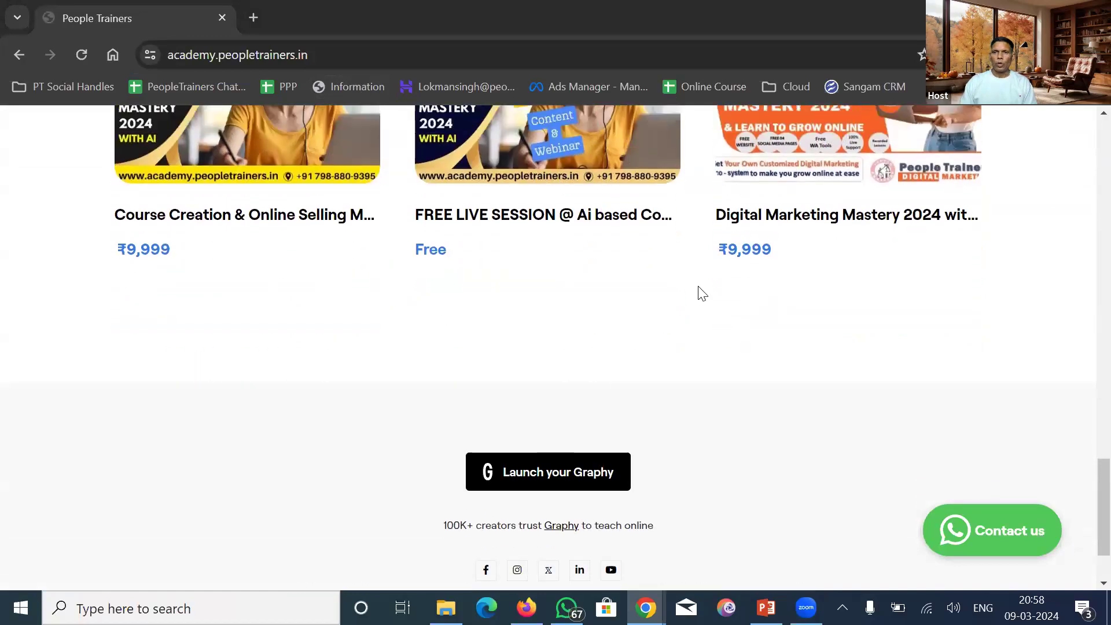
scroll(869, 189, up, 2)
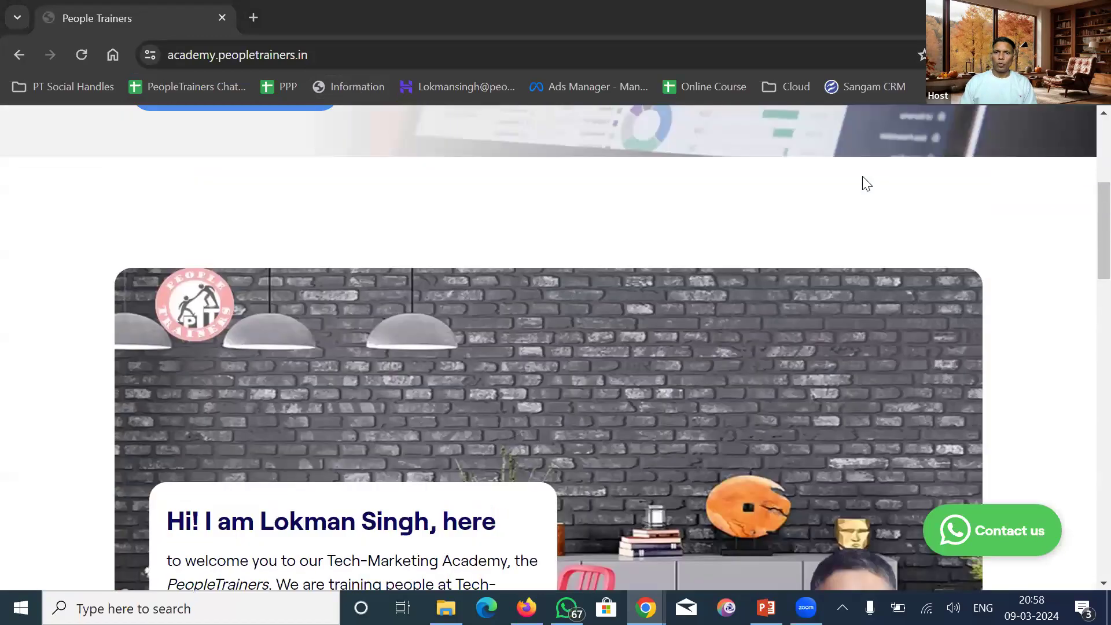
scroll(867, 184, up, 5)
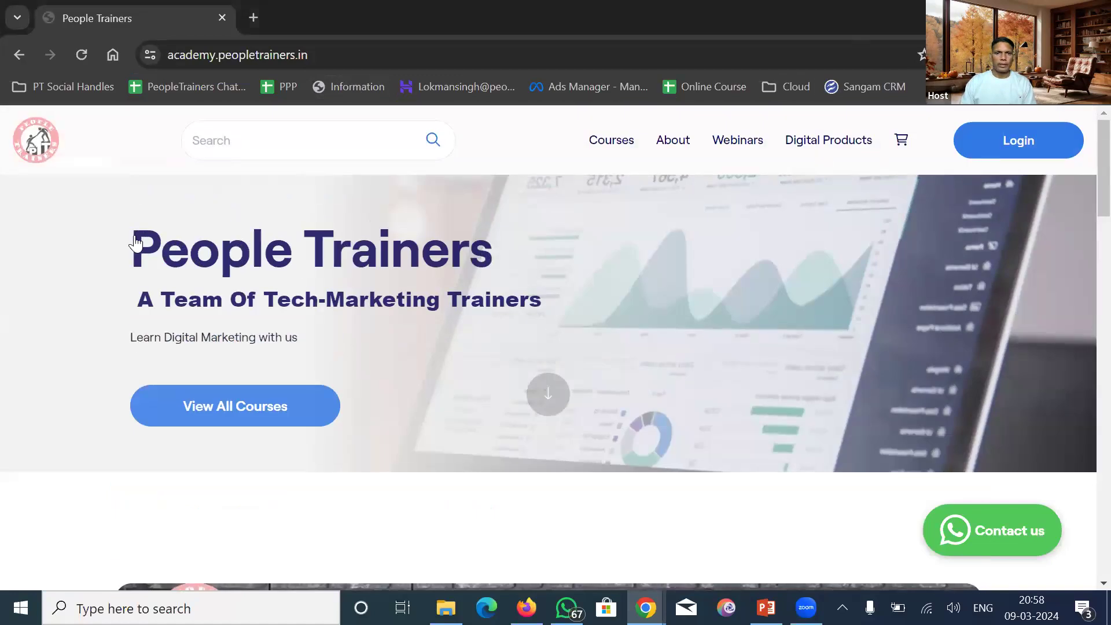
Step: Return to the academy's admin window and open the Course Builder for "Course Creation & Online Selling Mastery 2024 with Ai"
key(alt+Tab)
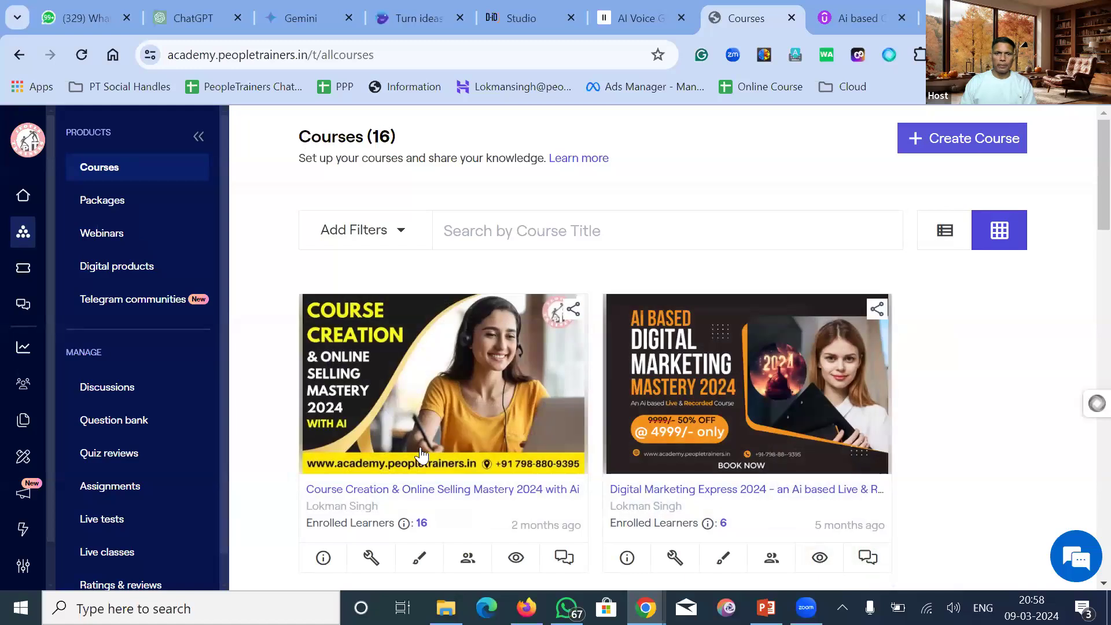
click(408, 492)
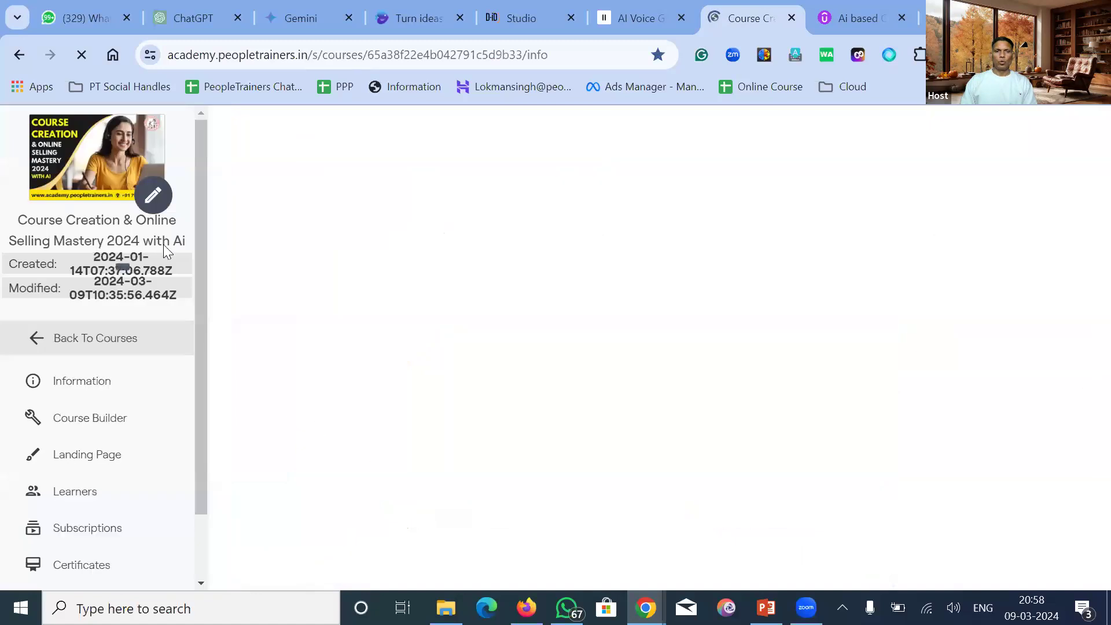
drag(203, 230, 214, 286)
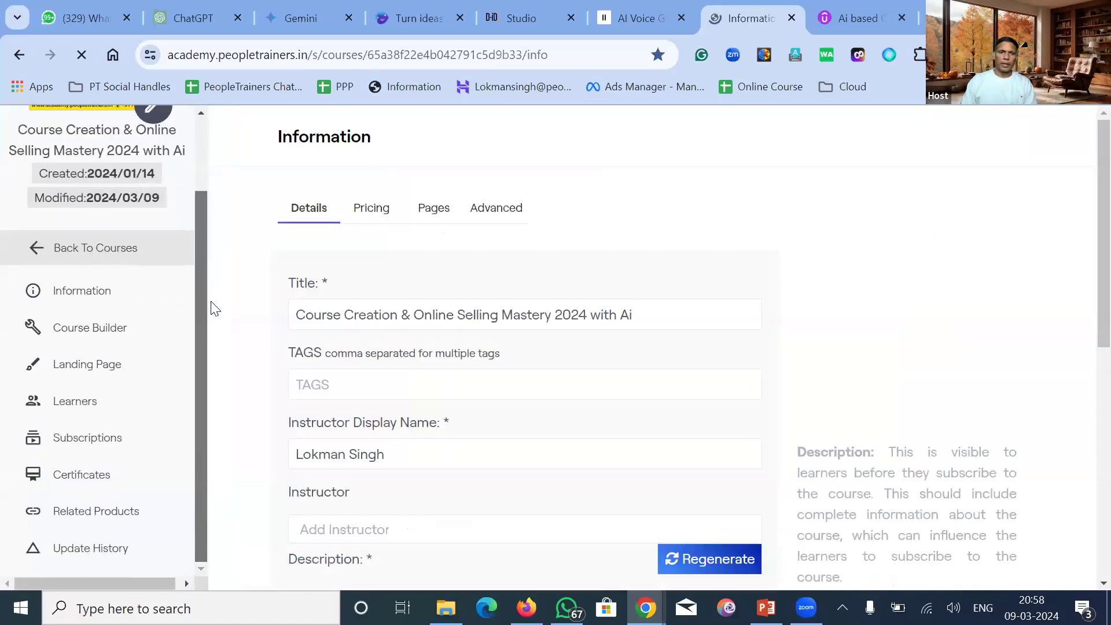
click(113, 329)
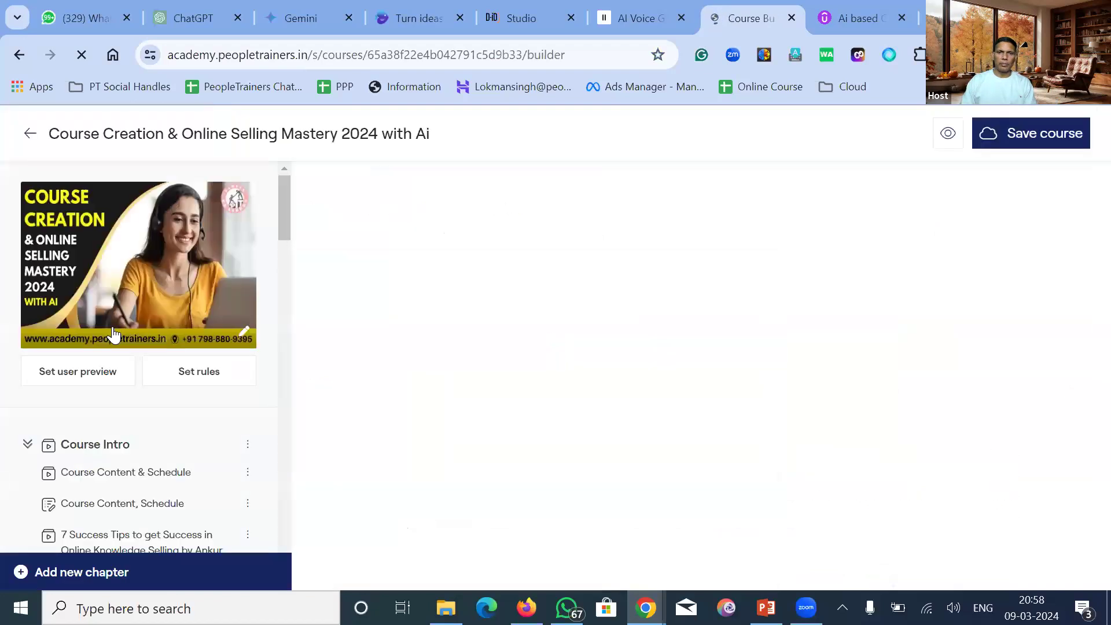
Step: Review the course's outline, from Course Intro and the weekly modules to the final video lesson items
drag(283, 196, 292, 281)
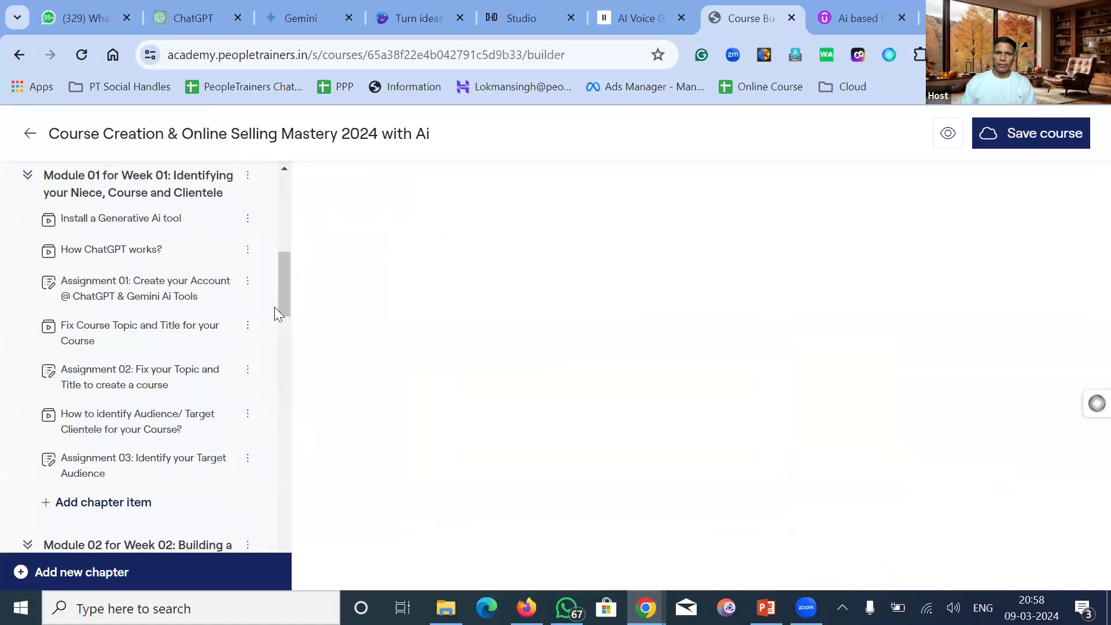
drag(280, 293, 272, 522)
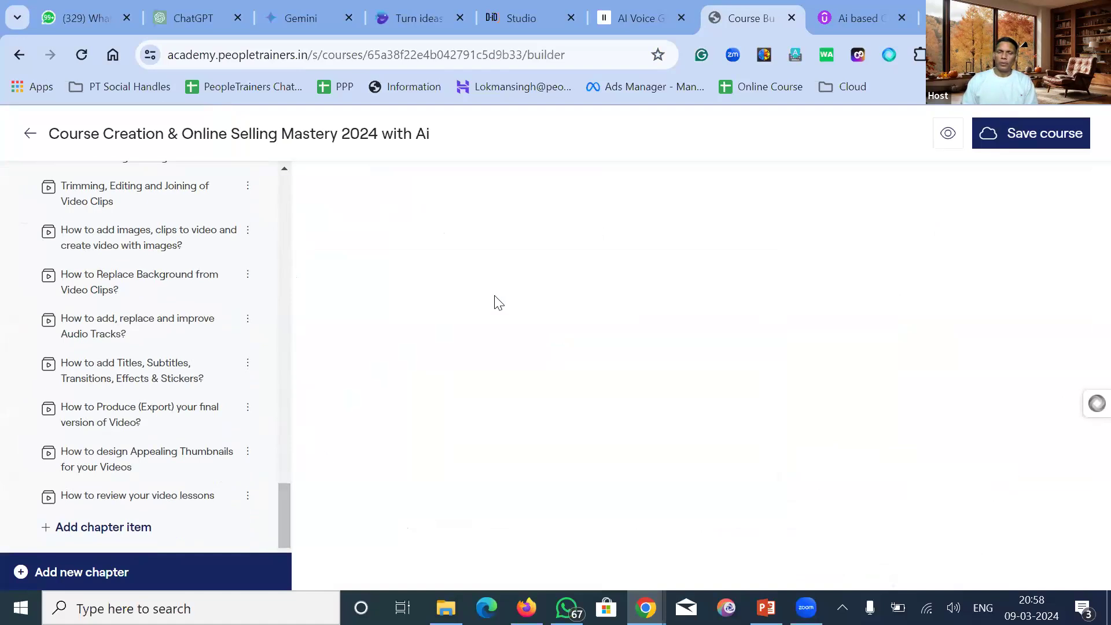
drag(287, 508, 284, 192)
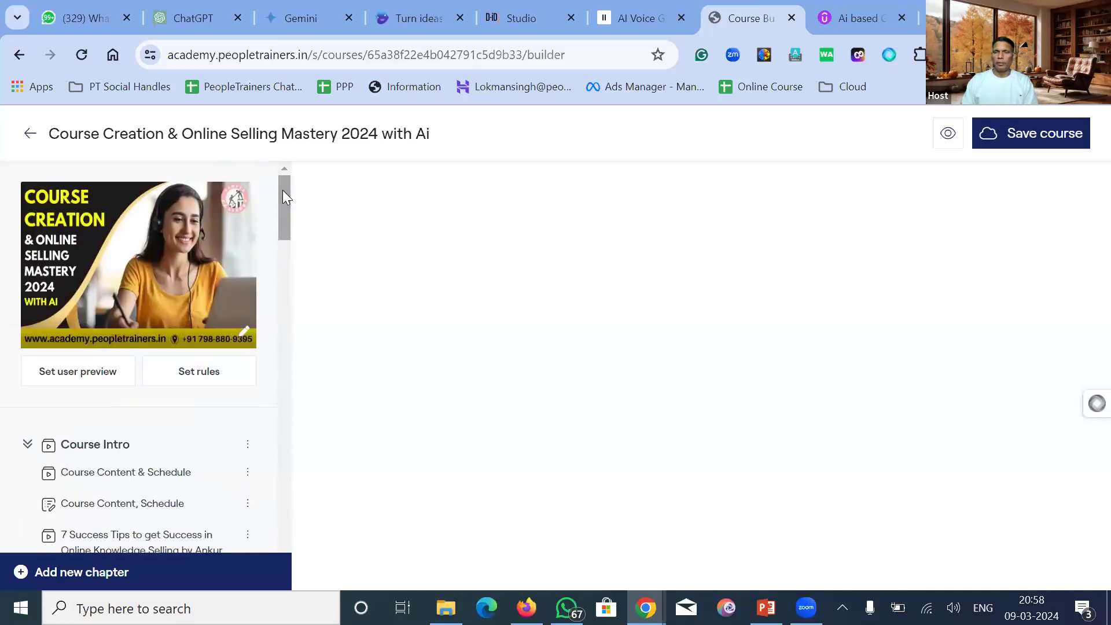